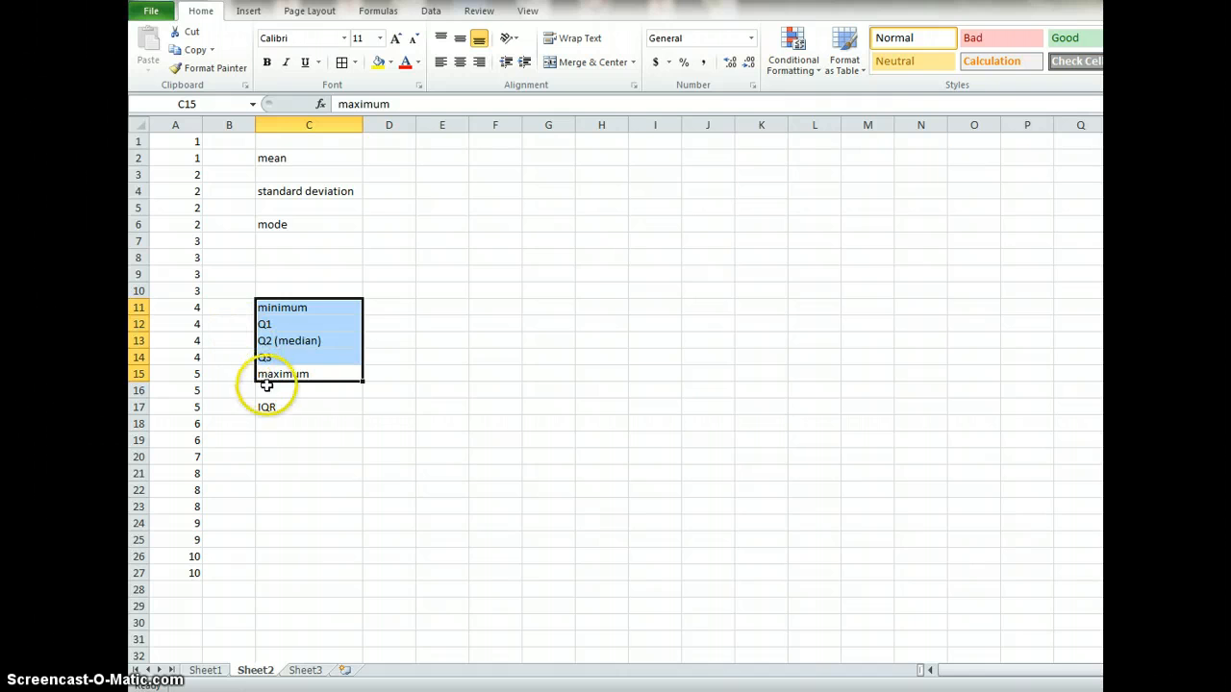
Look up the AVERAGE function's description among the Statistical functions for the mean cell D2.
click(266, 407)
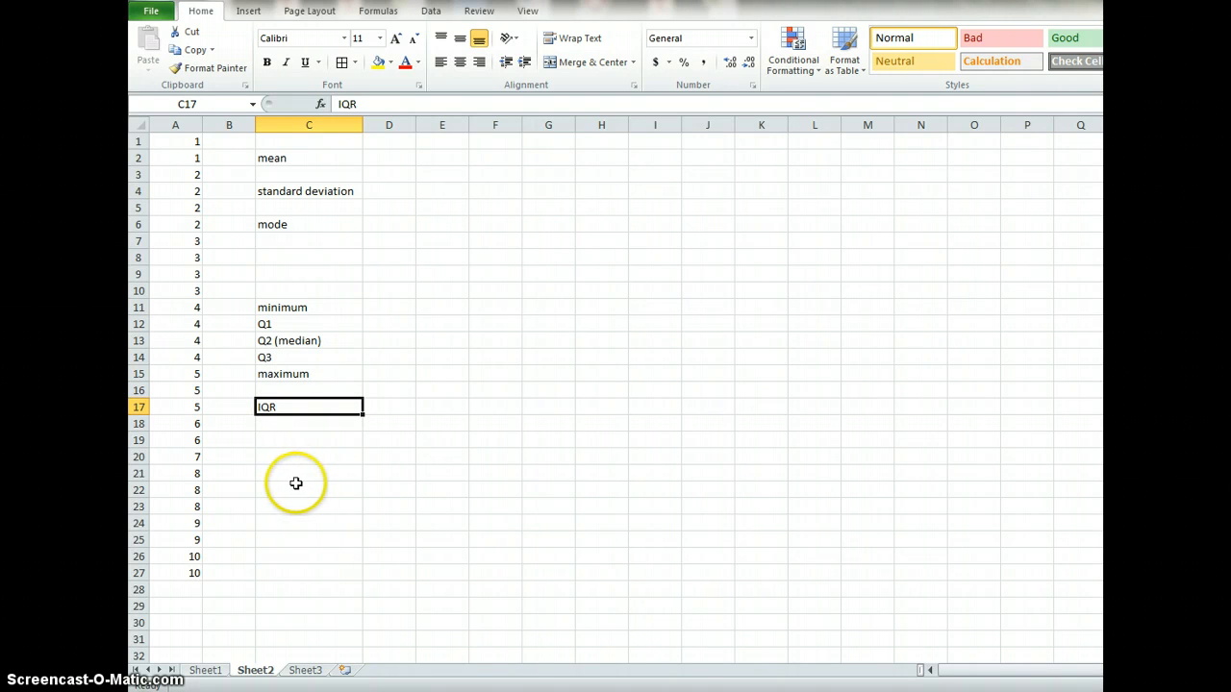
click(398, 158)
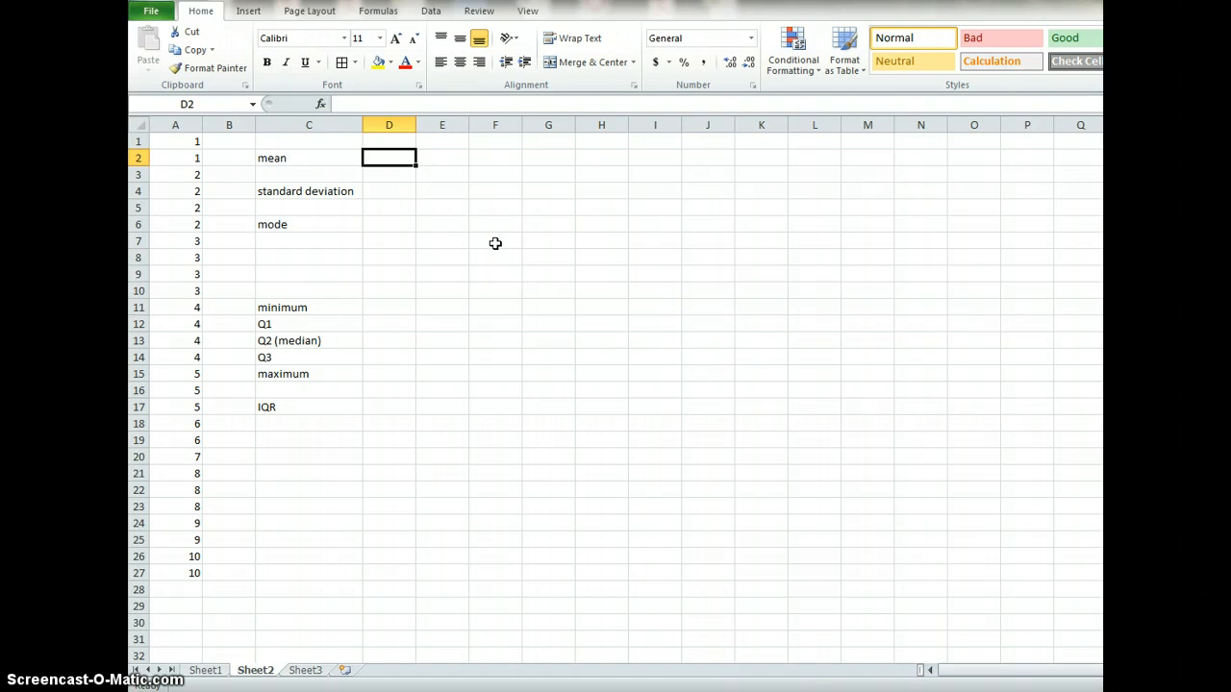
click(321, 105)
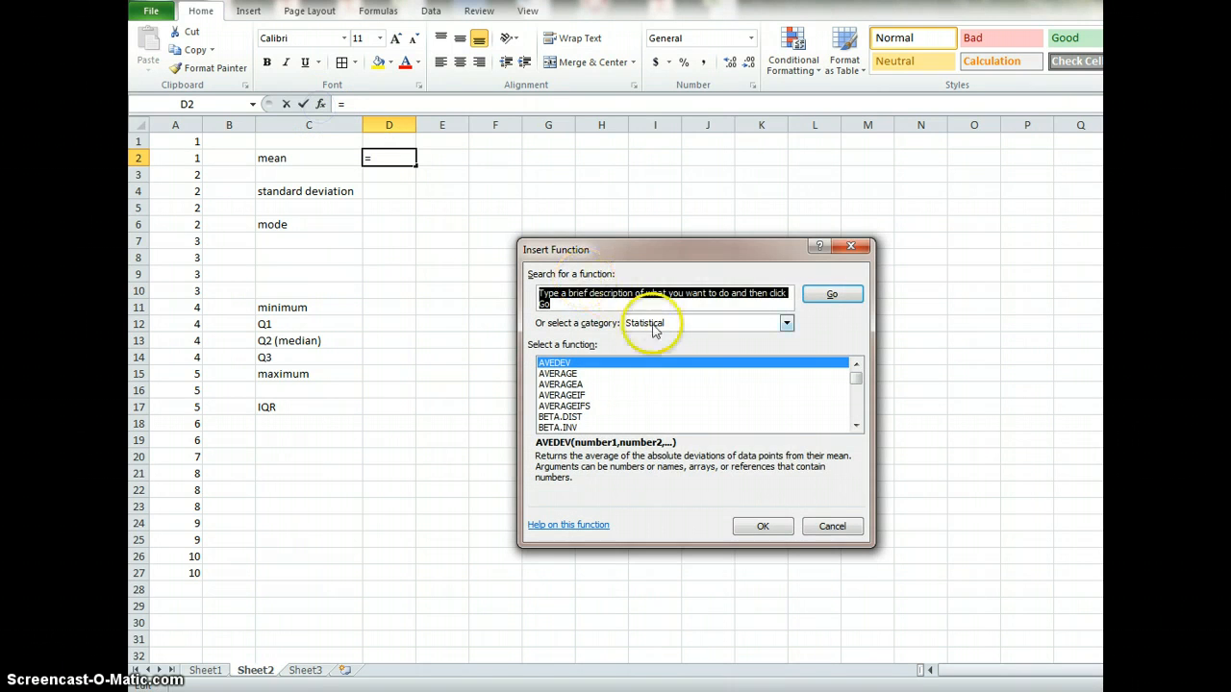
click(657, 324)
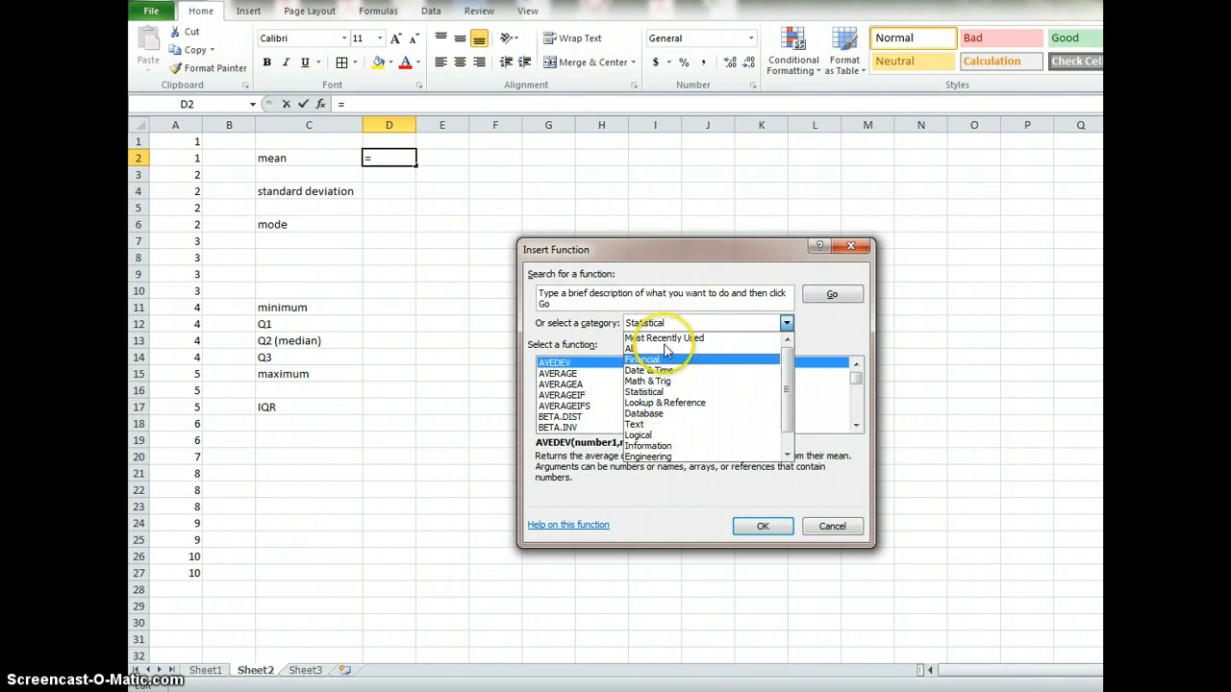
click(654, 392)
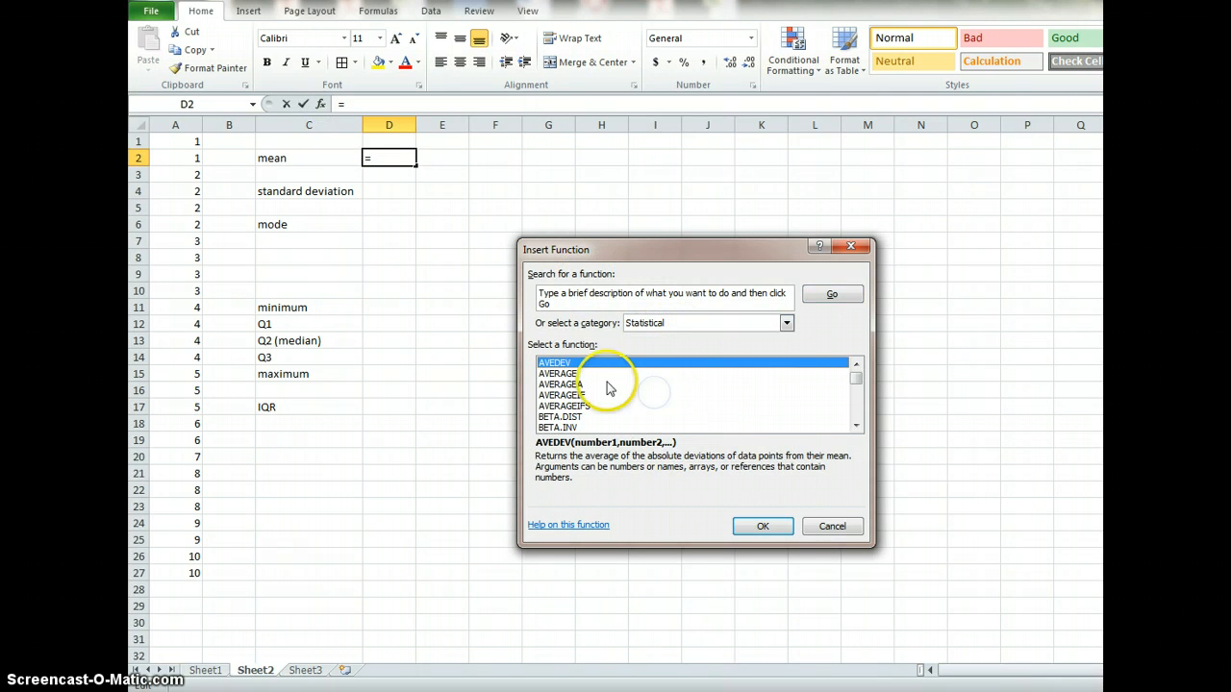
click(559, 375)
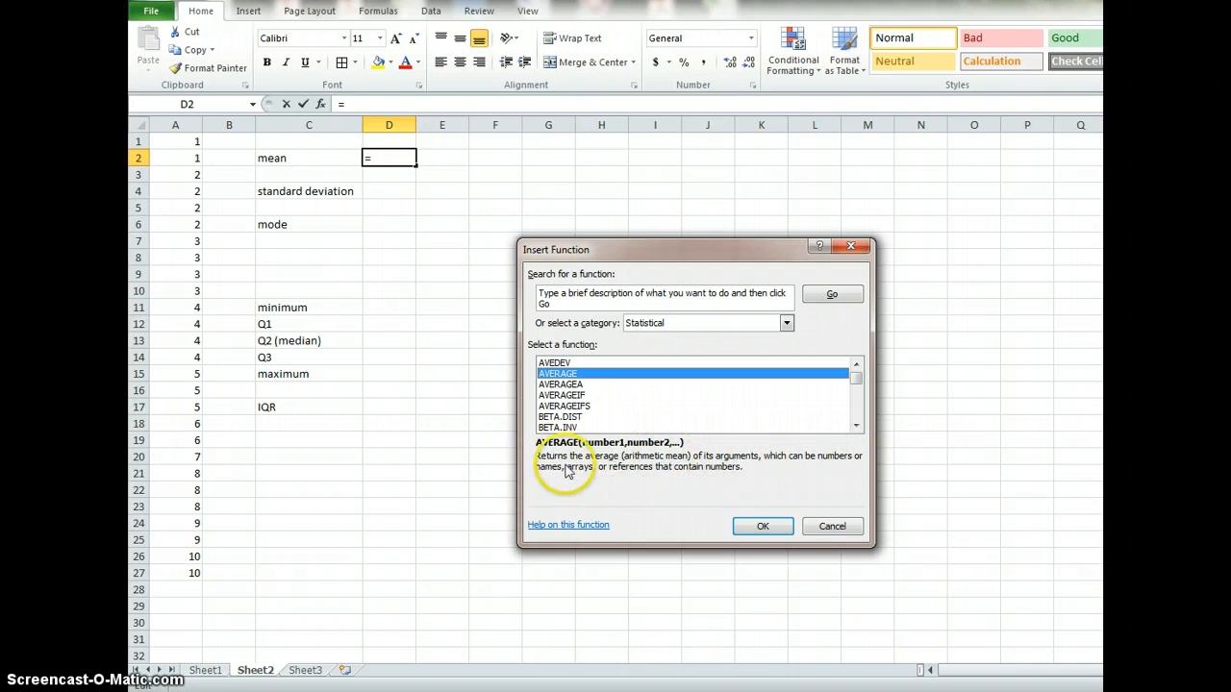
click(825, 529)
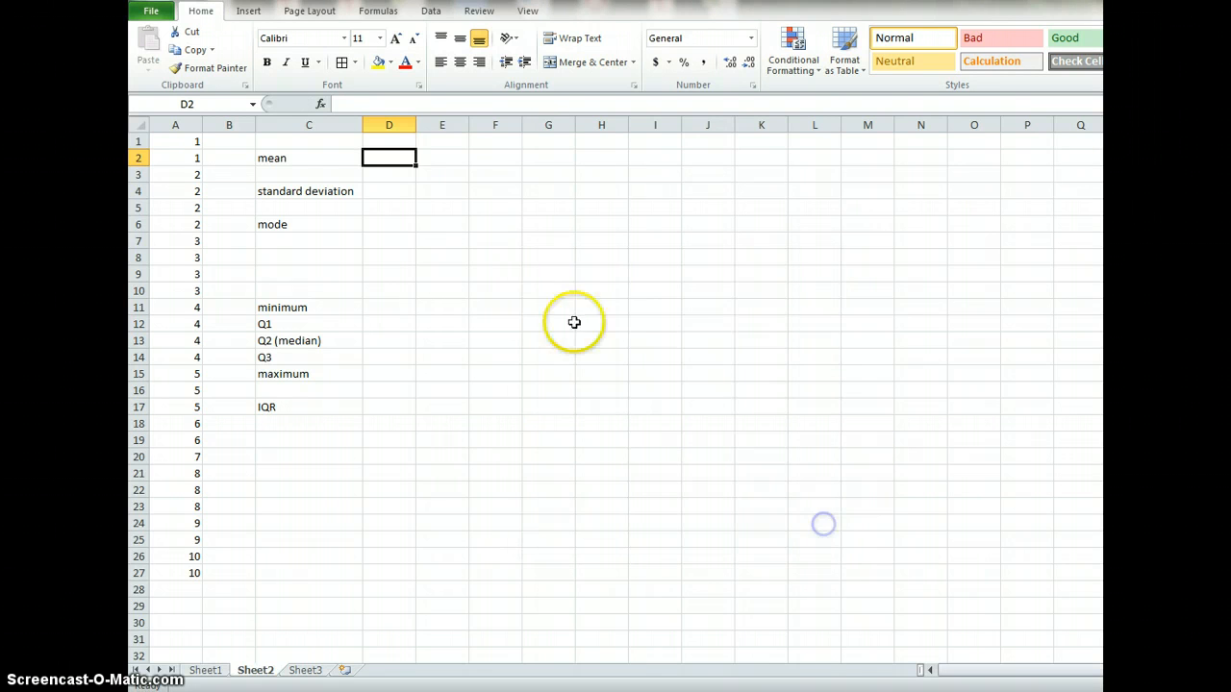
Try to enter an average formula in cell D2 without parentheses and select the values in column A.
double_click(393, 159)
text(=a)
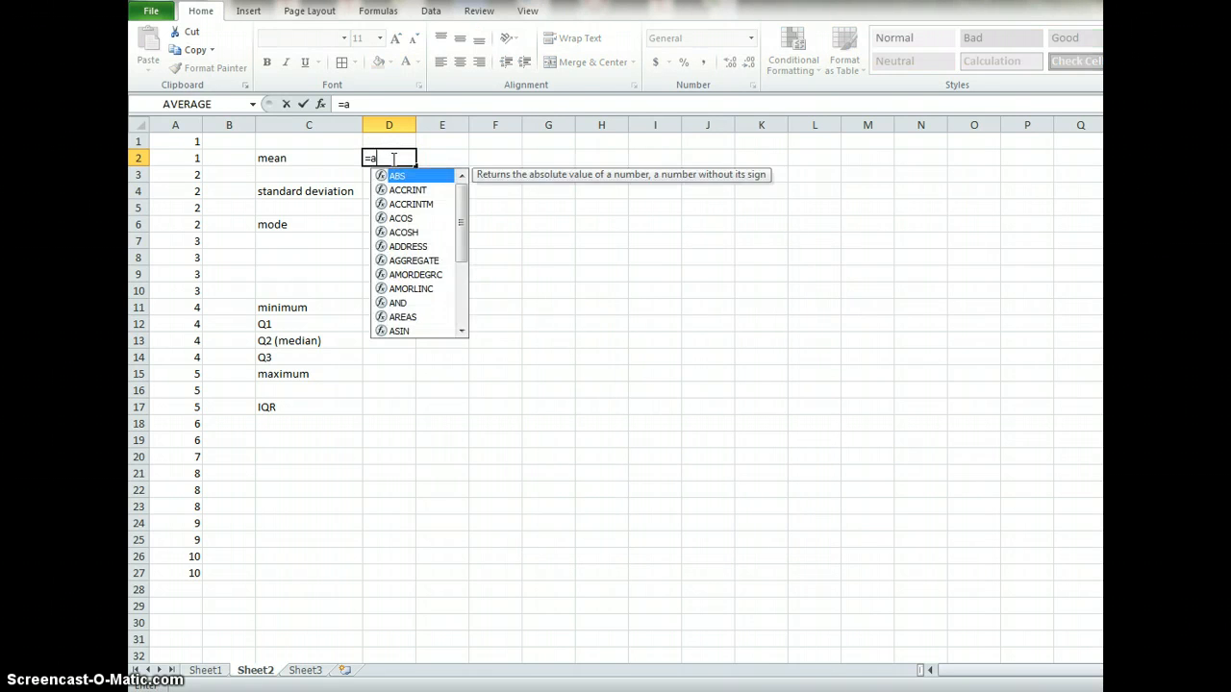
text(verage)
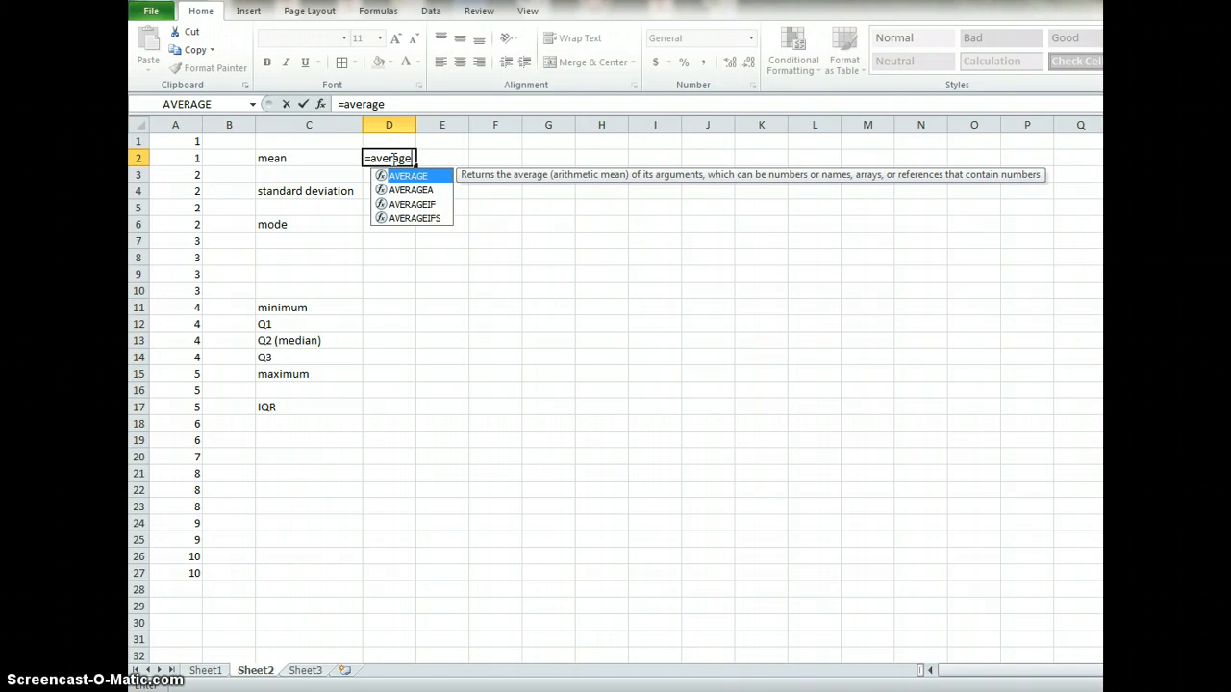
click(192, 141)
drag(193, 141, 173, 324)
click(394, 155)
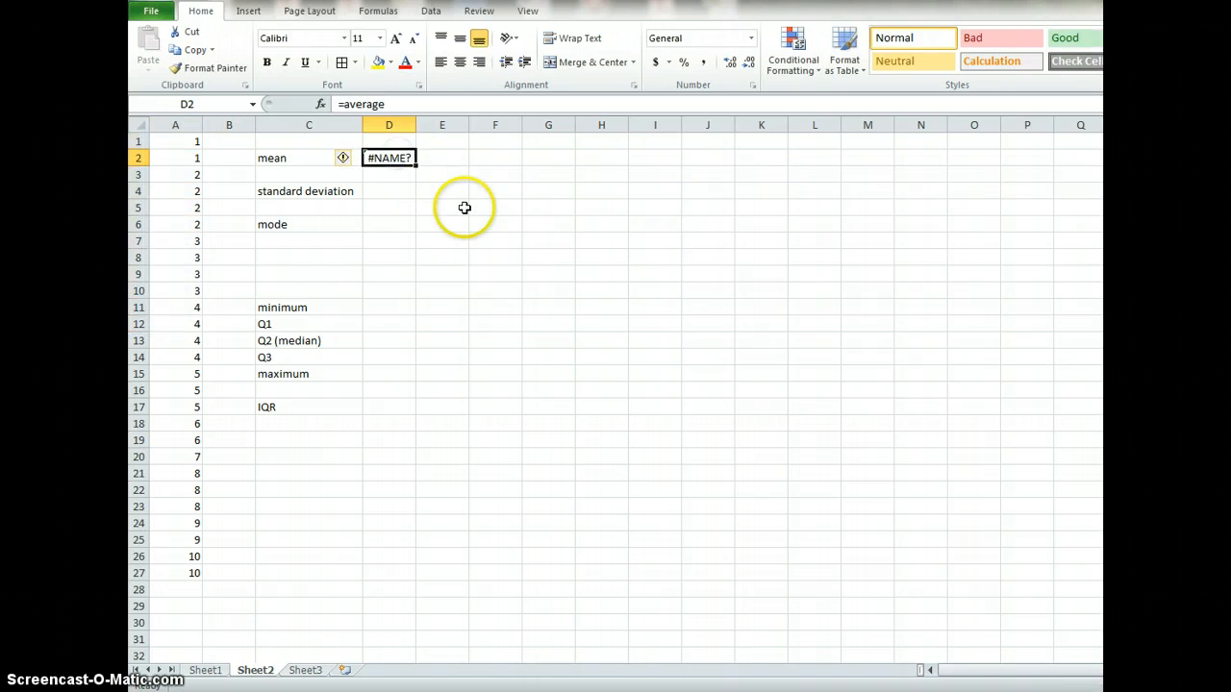
Replace the faulty entry in D2 with =AVERAGE(A1:A27), selecting the data range in the sheet.
key(BackSpace)
text(=)
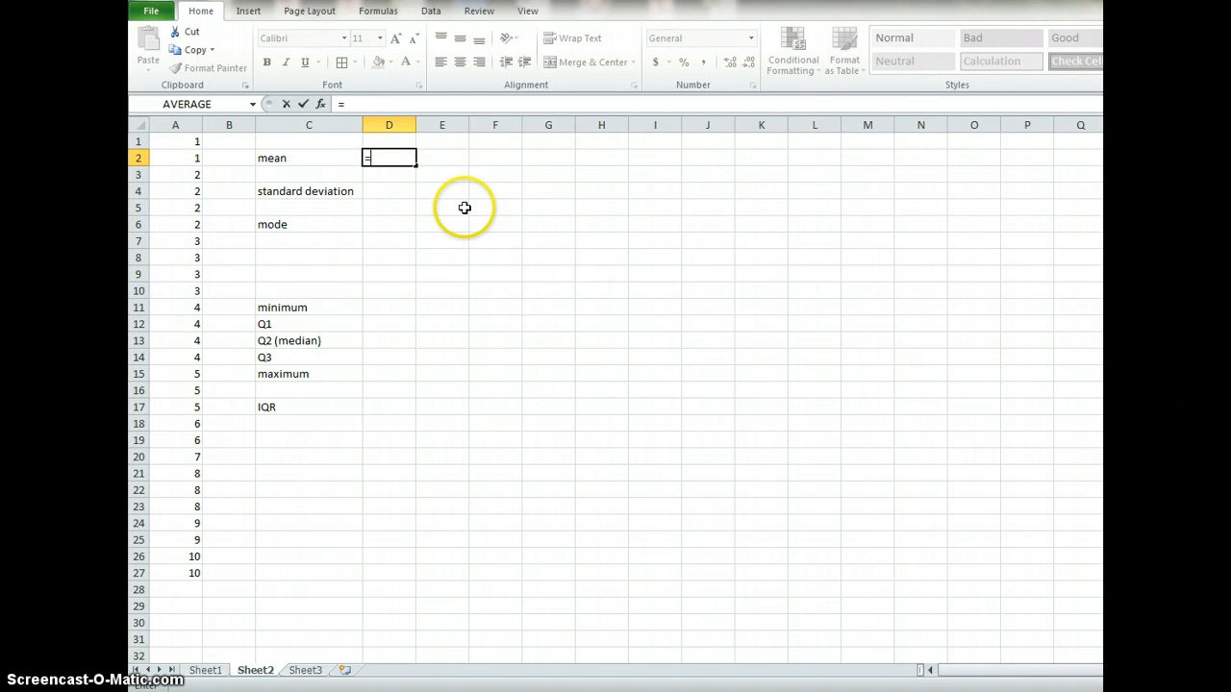
text(average()
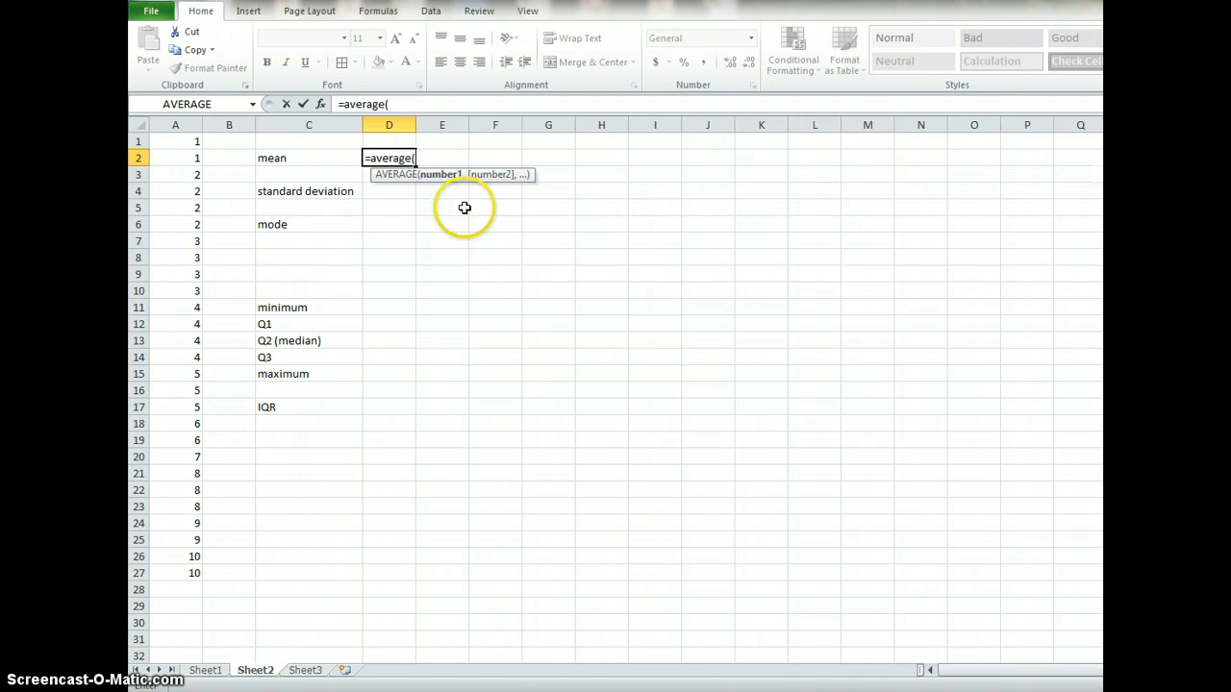
click(180, 142)
drag(180, 142, 192, 572)
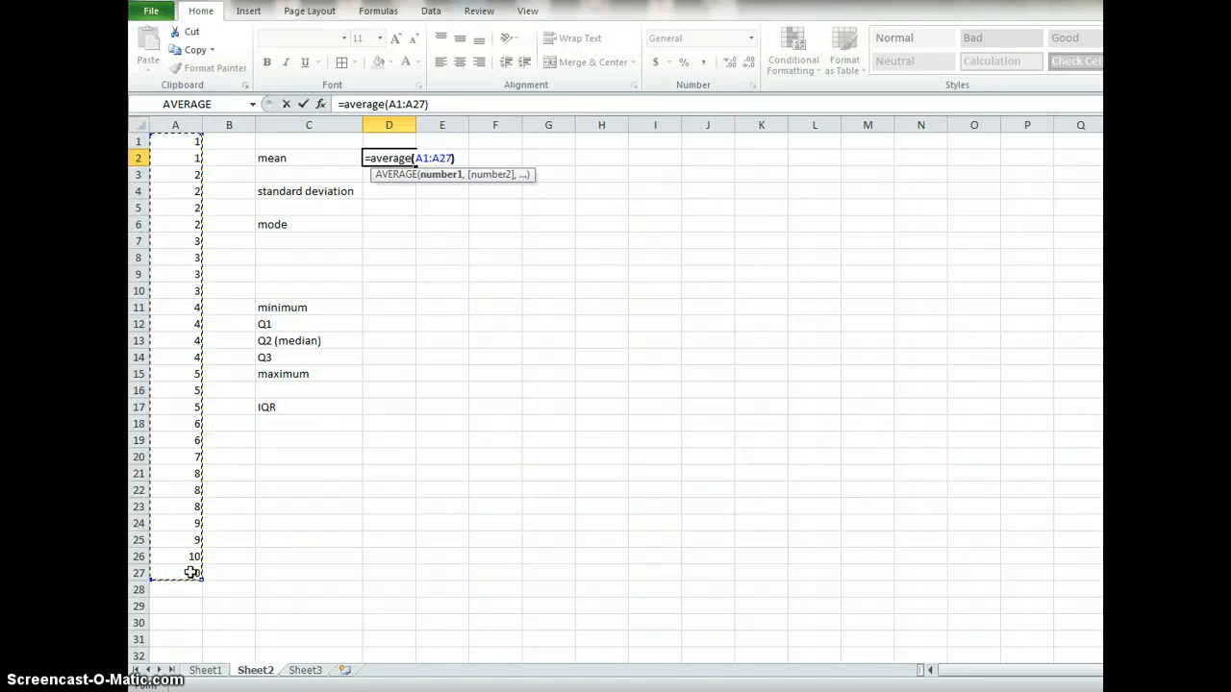
text())
key(Return)
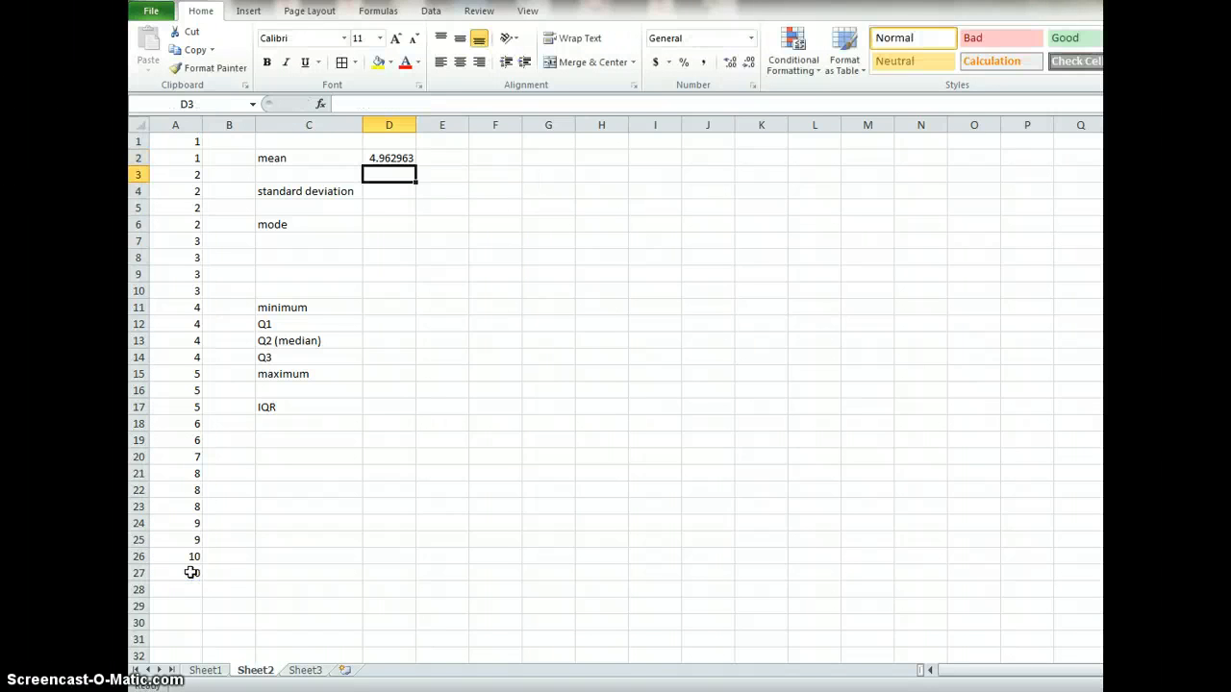
Clear the mean in cell D2 and re-enter the whole formula as =AVERAGE(A1:A27).
click(392, 159)
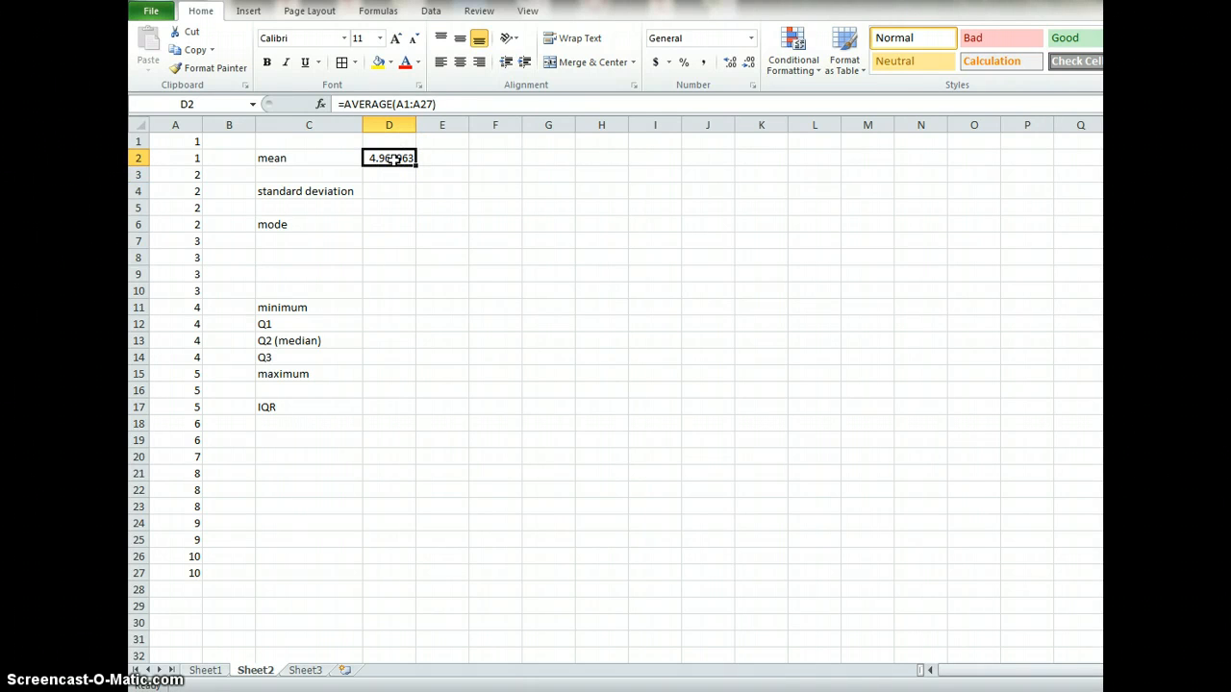
key(Delete)
text(=average()
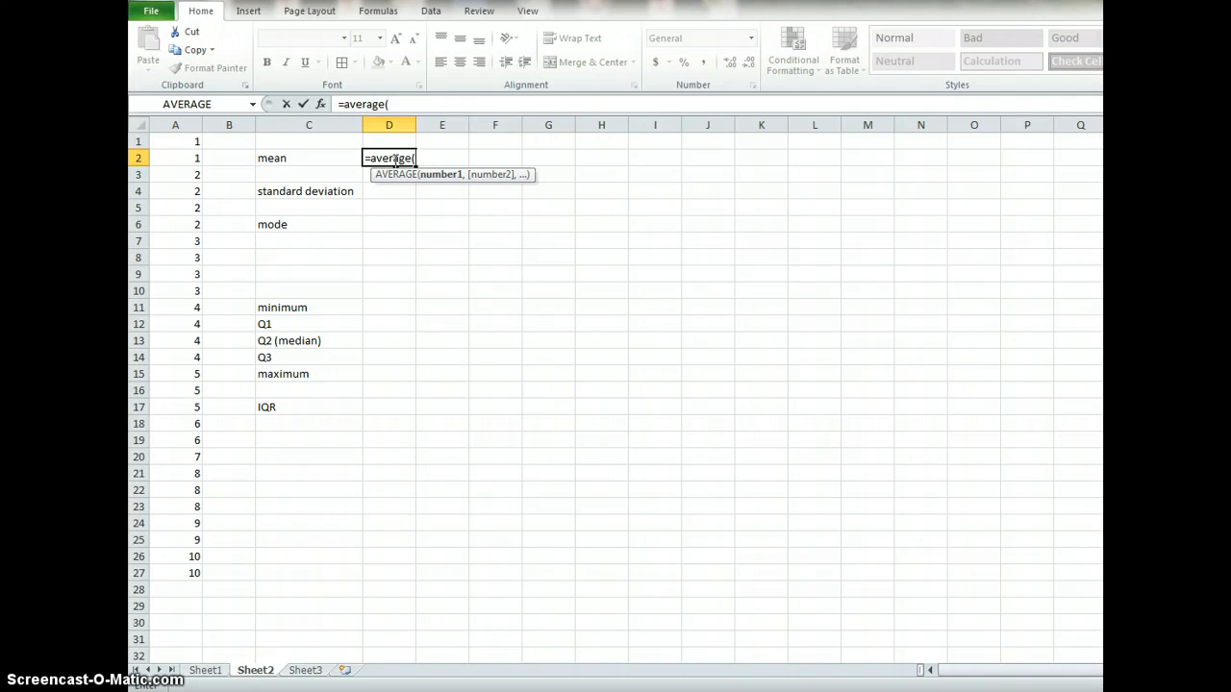
text(A1:A)
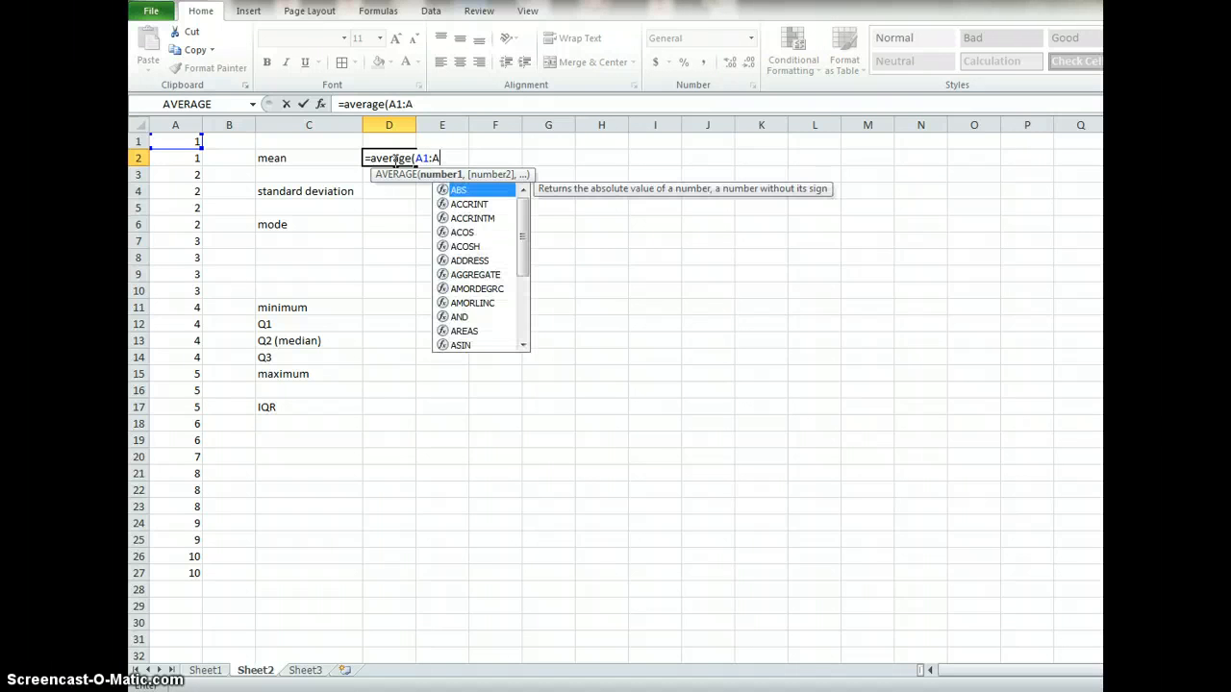
text(27)
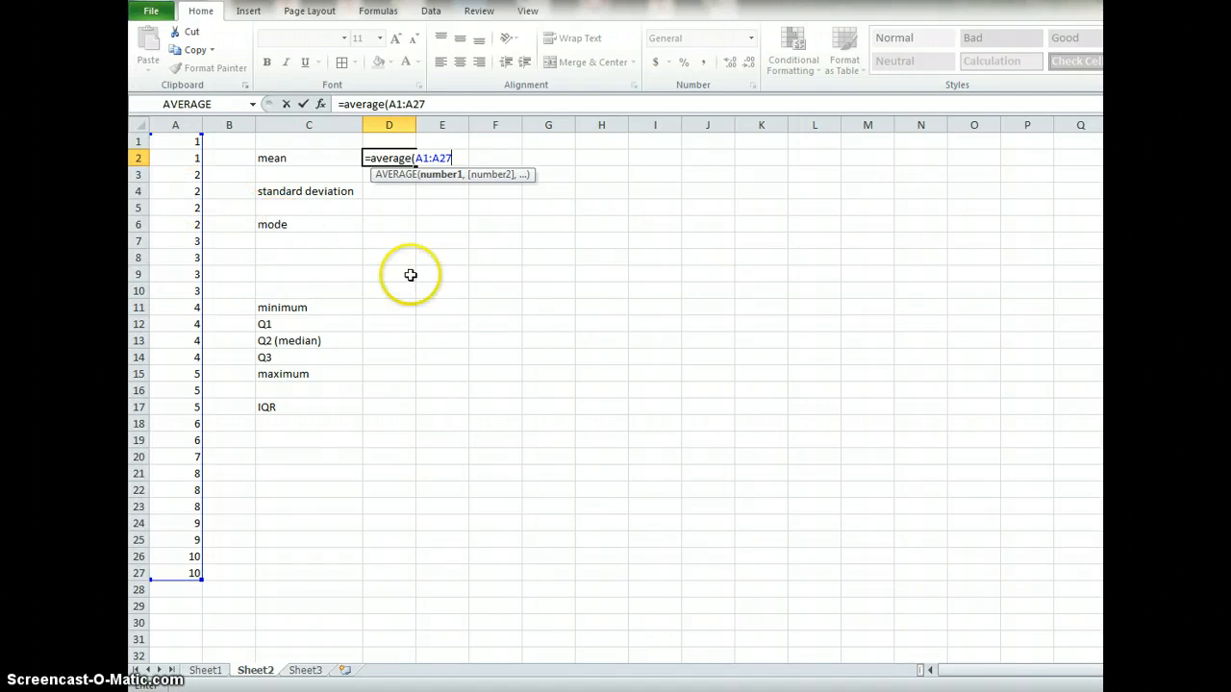
text())
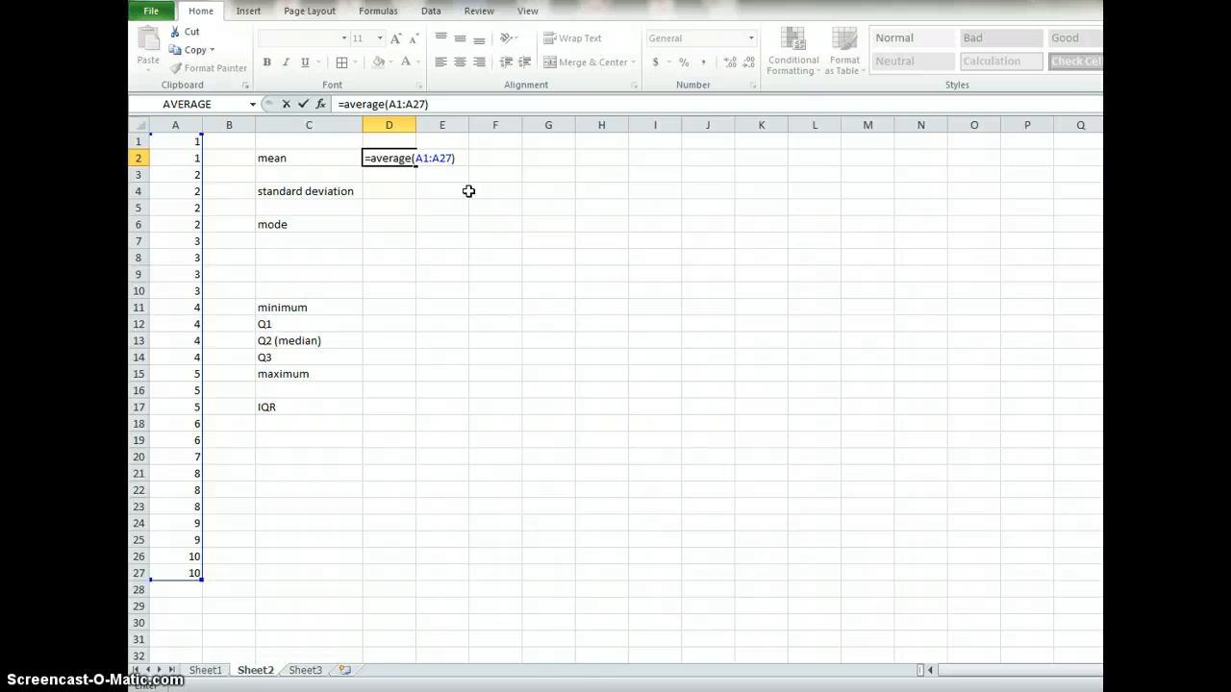
key(Return)
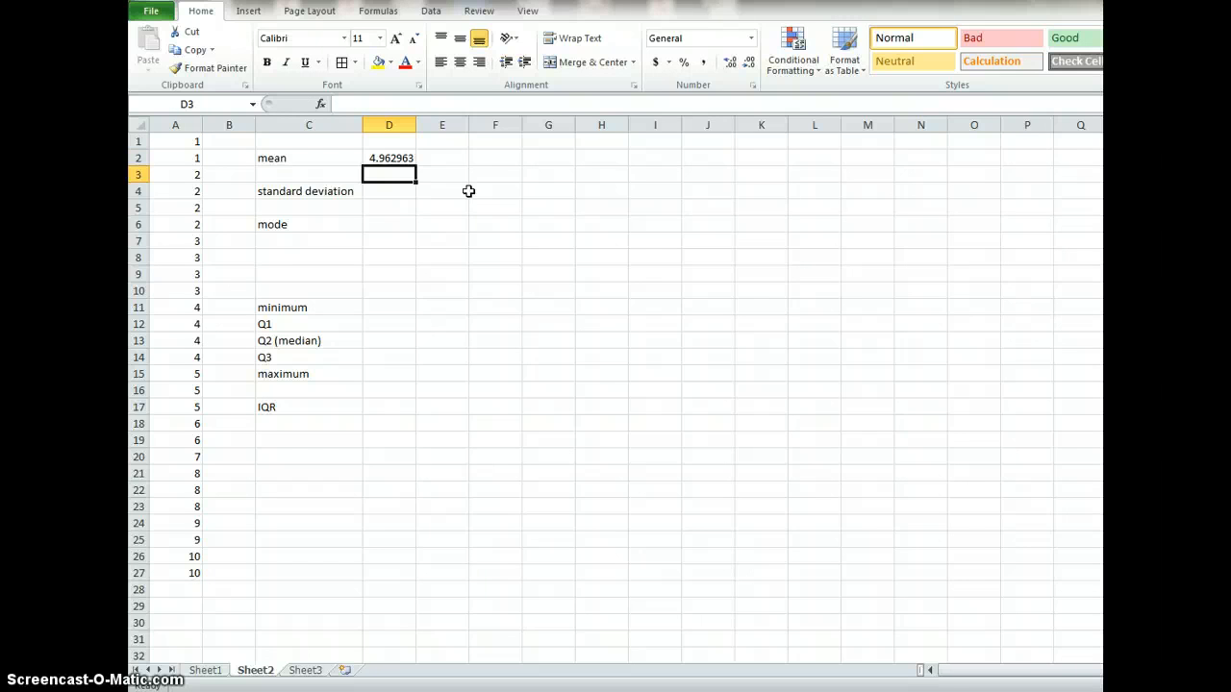
Calculate the sample standard deviation of the data in cell D4 with =STDEV.S(A1:A27).
click(384, 192)
text(=)
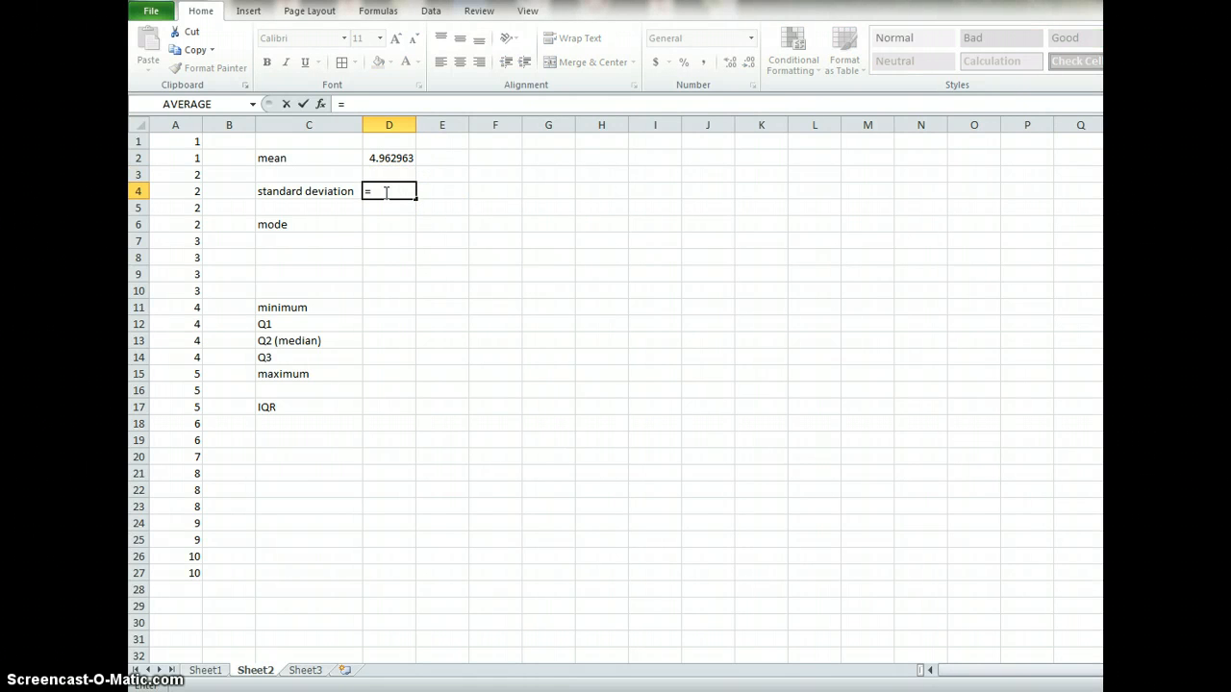
text(stdev)
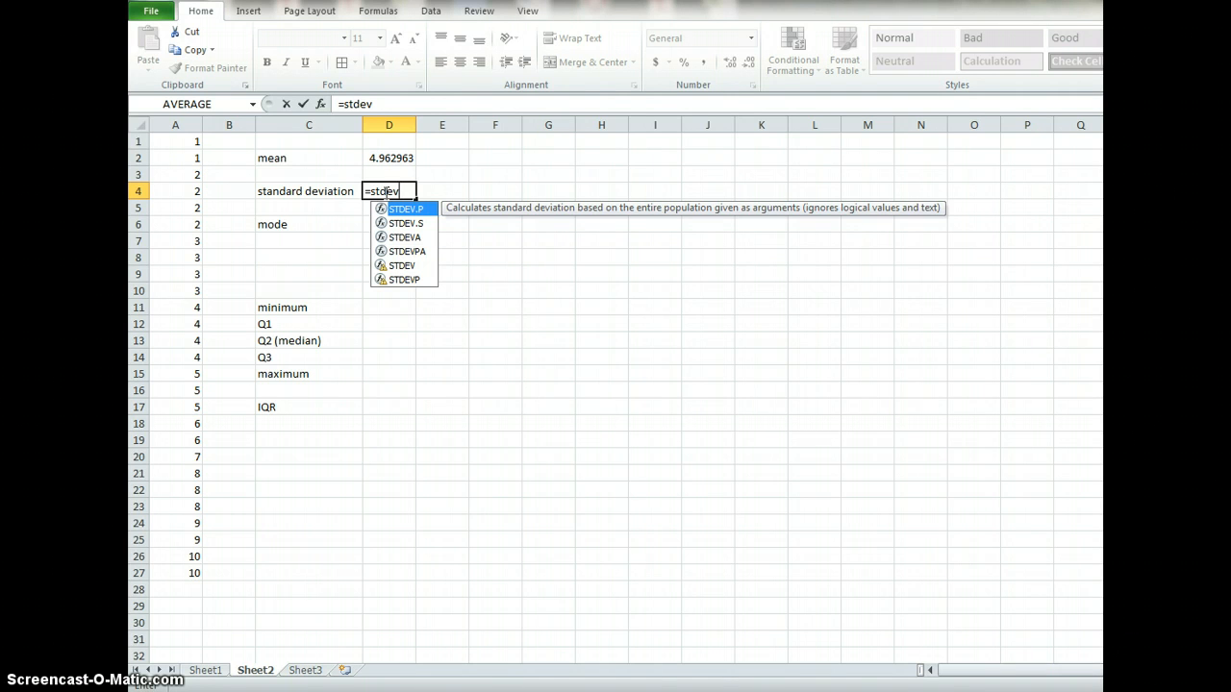
text(.s)
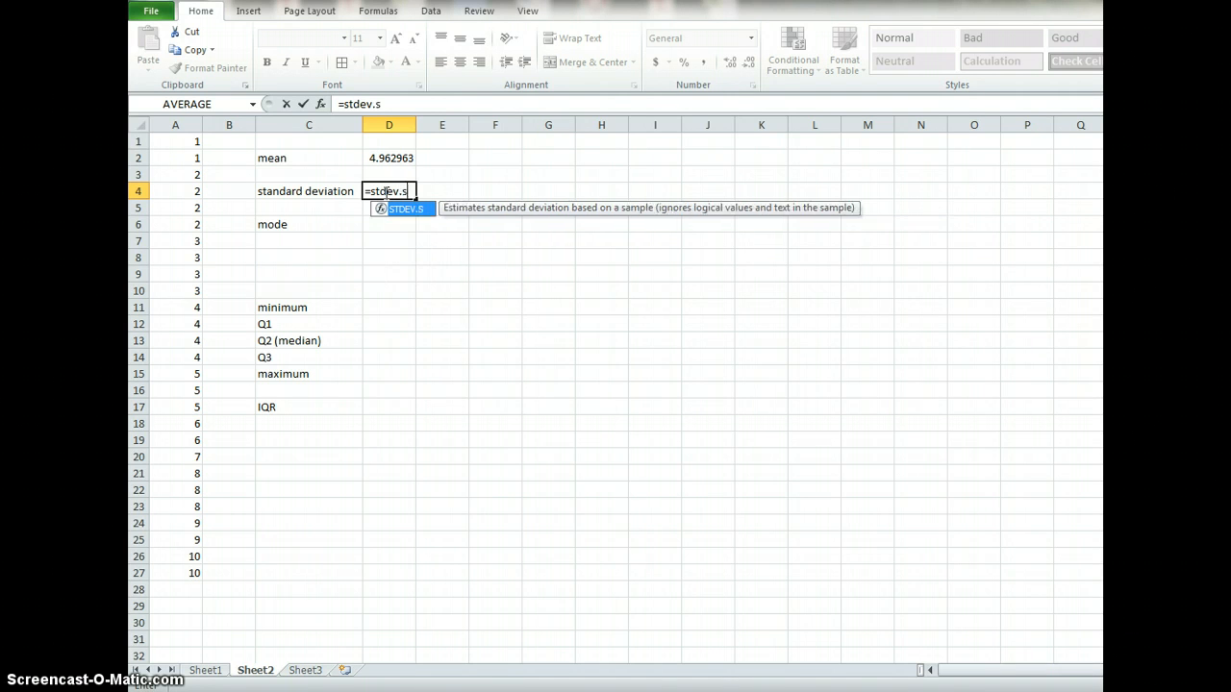
text(()
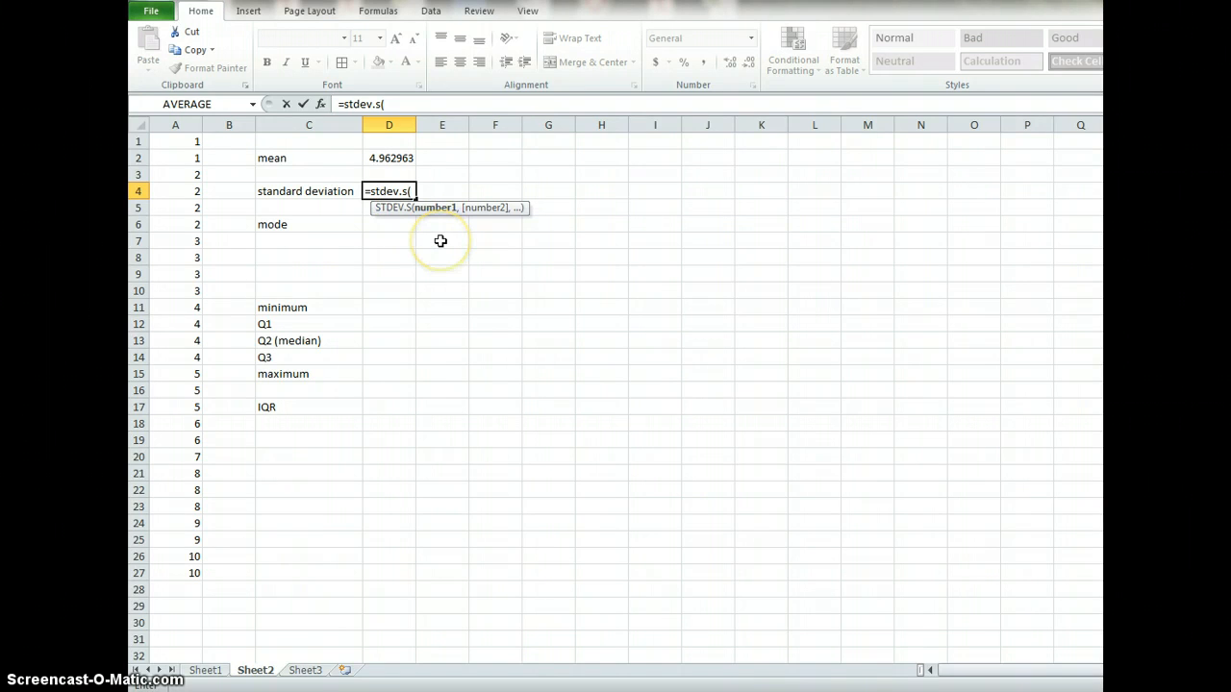
text(A1:)
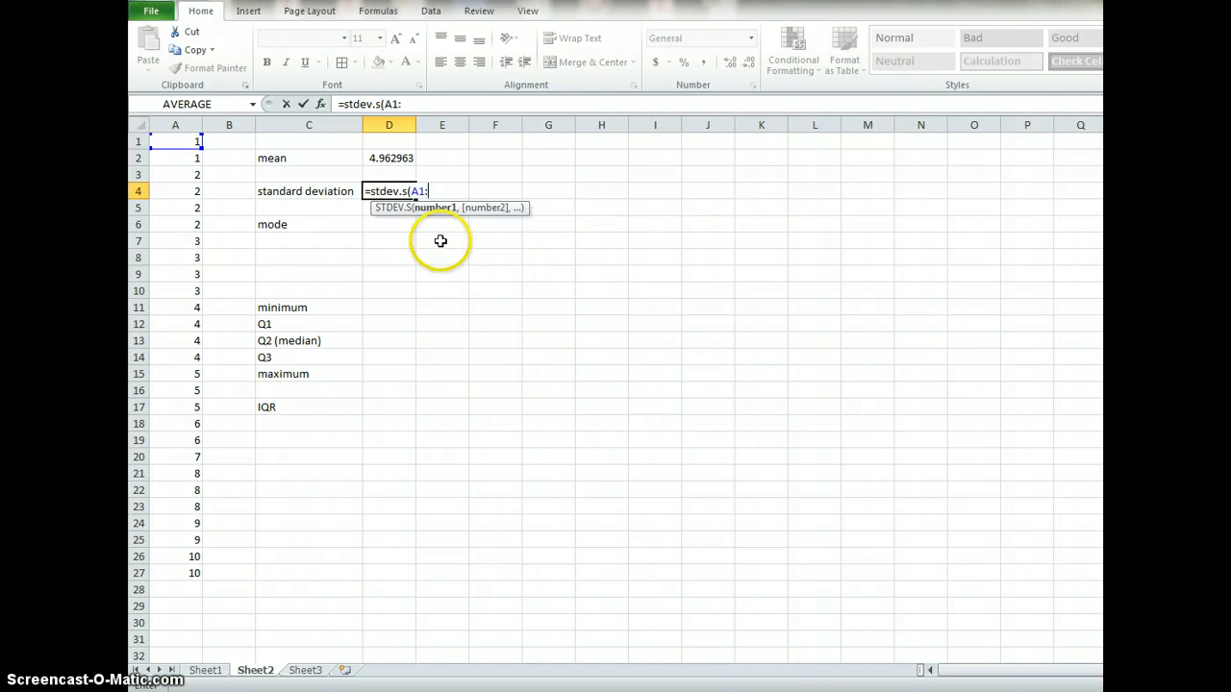
text(A27)
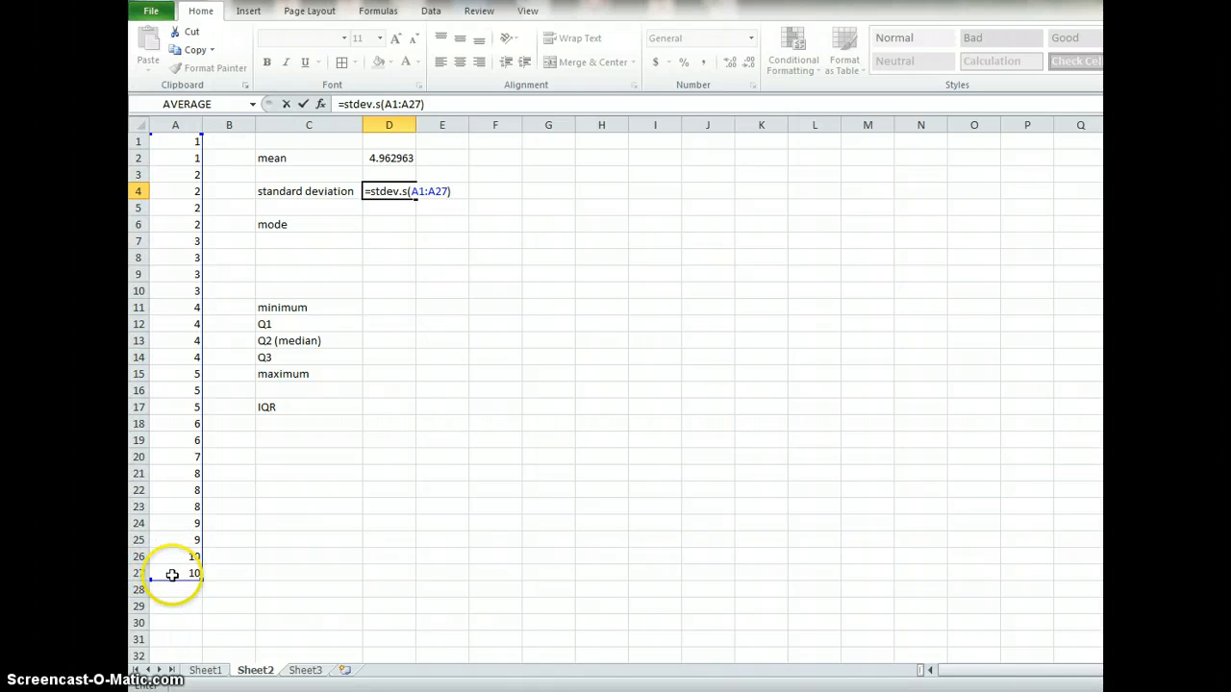
key(Return)
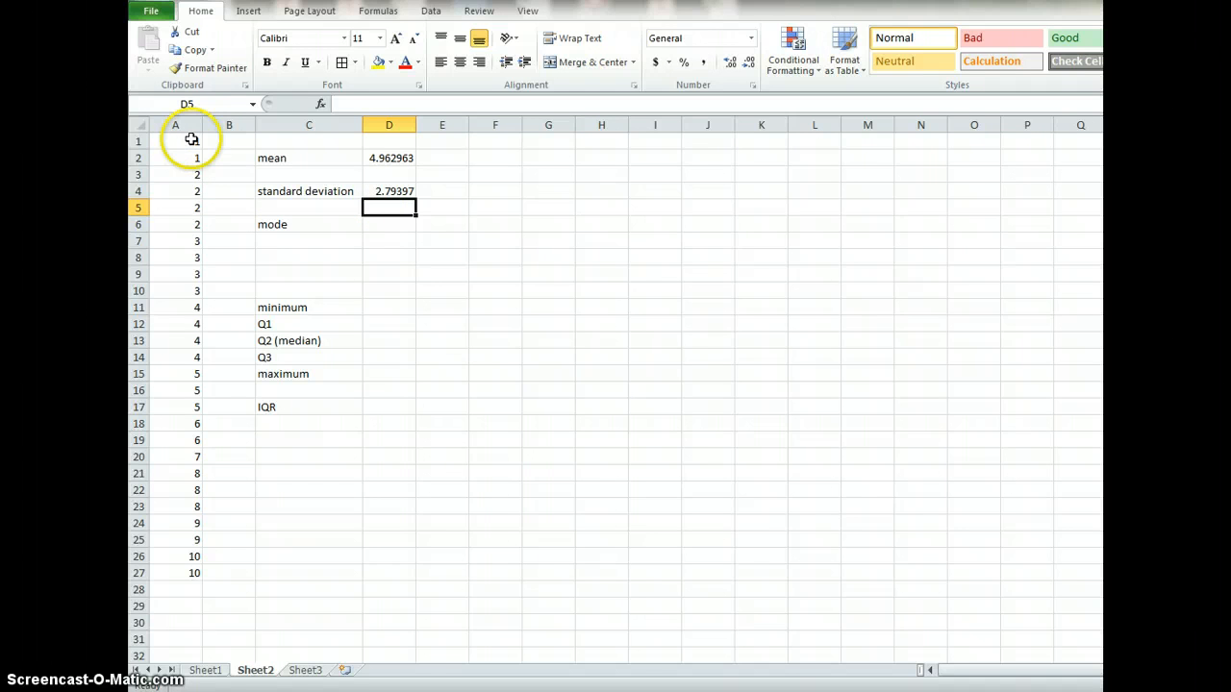
Format the mean in cell D2 as a Number with 2 decimal places.
click(389, 159)
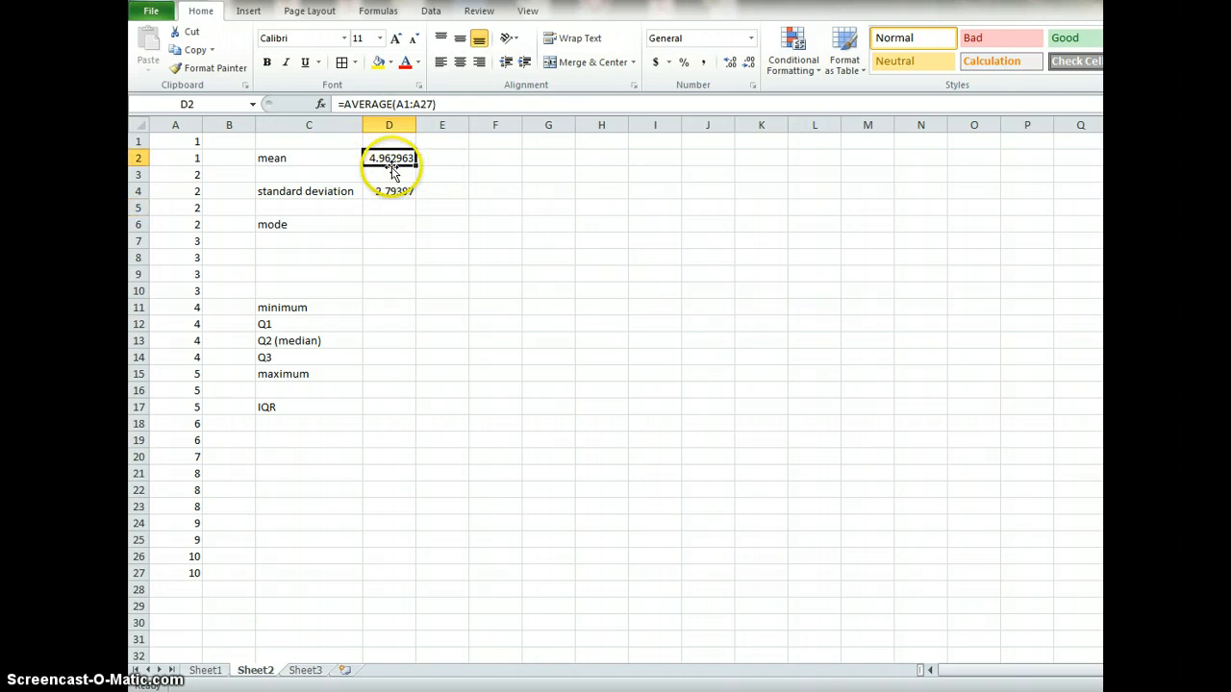
click(388, 162)
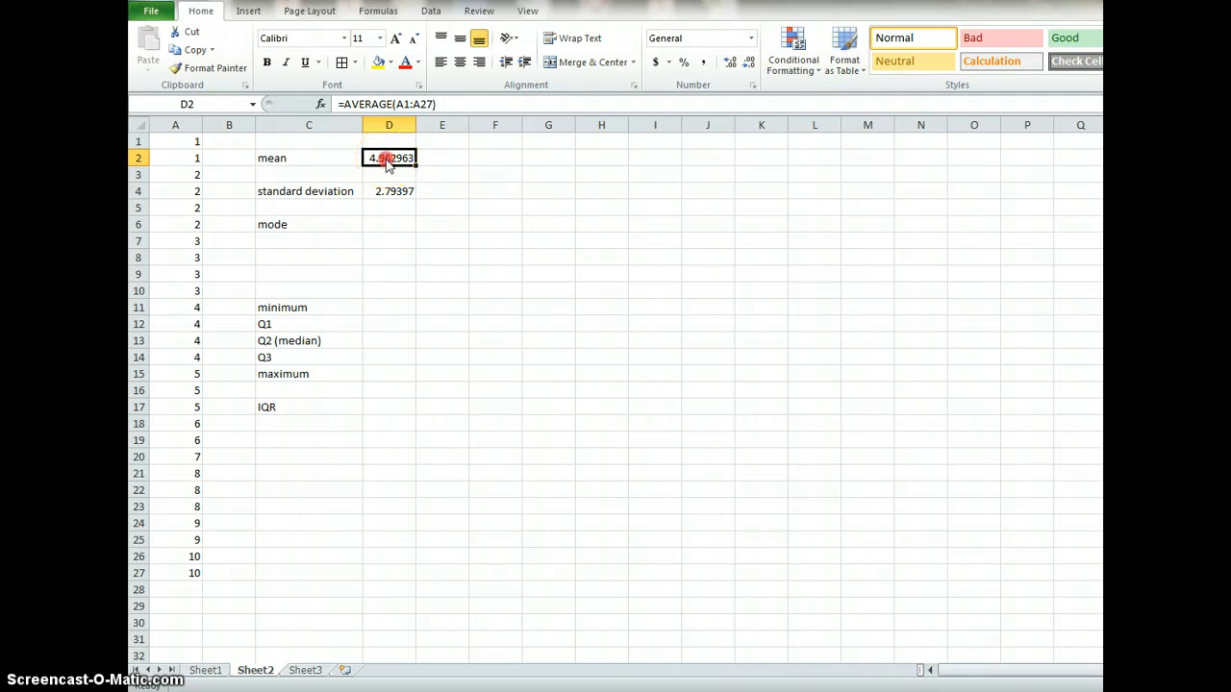
right_click(388, 161)
click(444, 386)
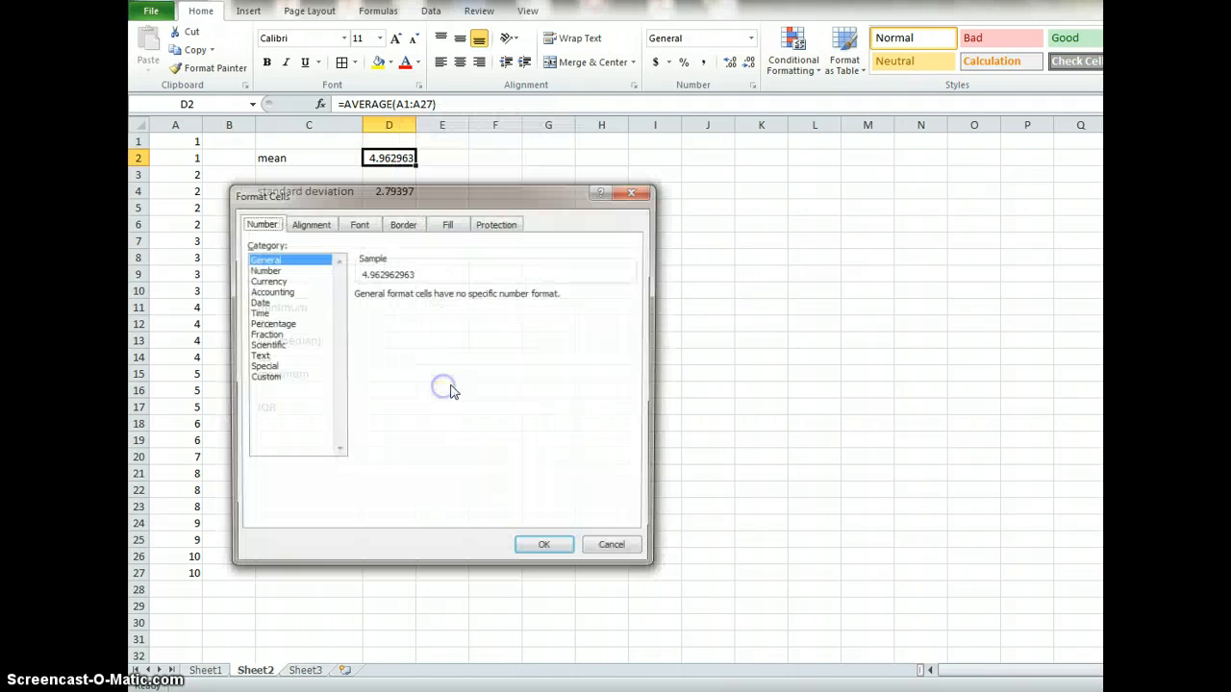
click(267, 271)
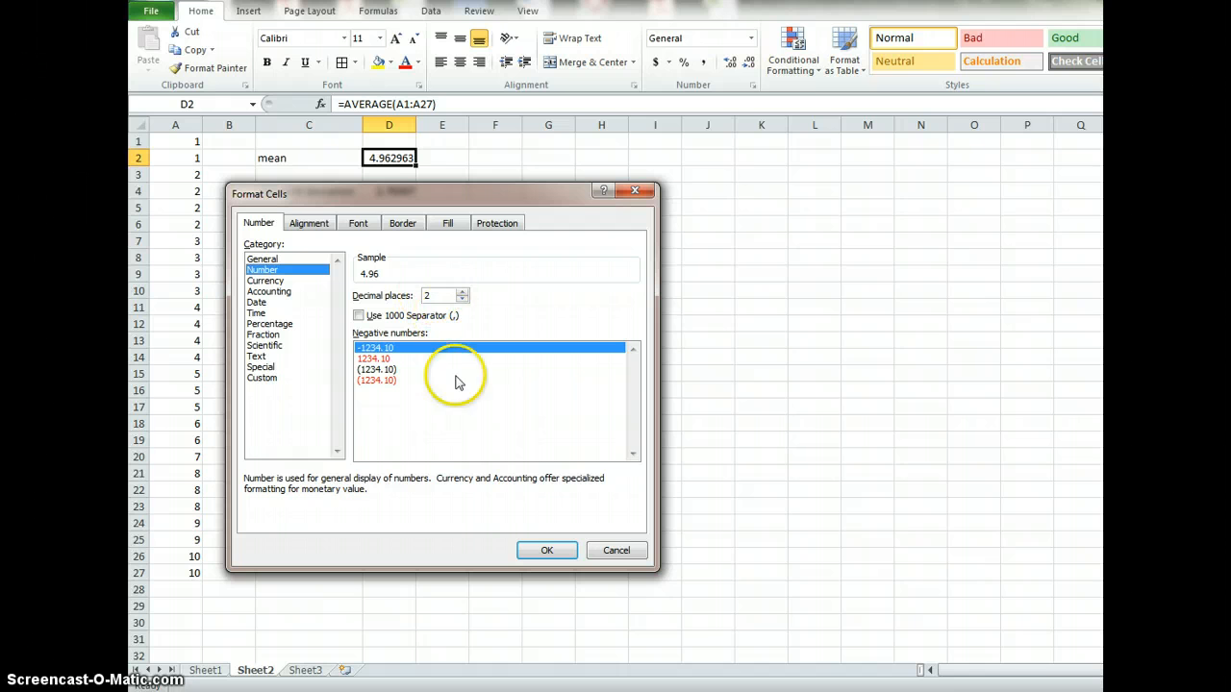
click(461, 294)
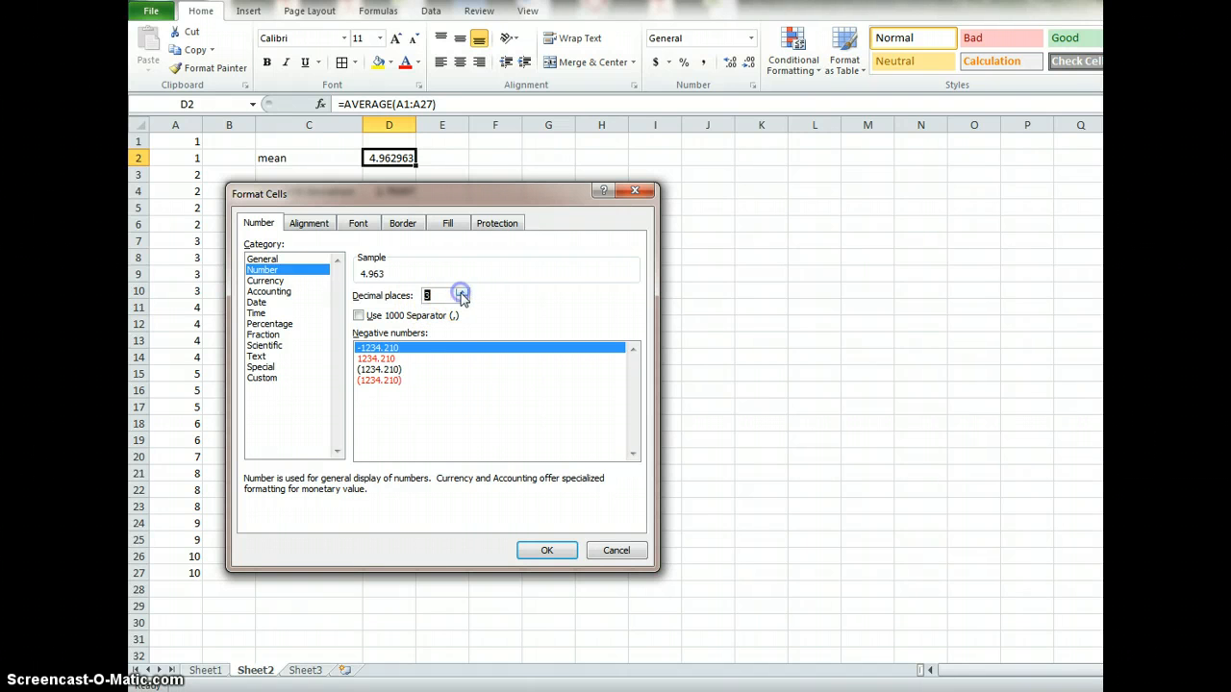
click(461, 293)
click(462, 293)
click(463, 300)
click(463, 300)
click(463, 300)
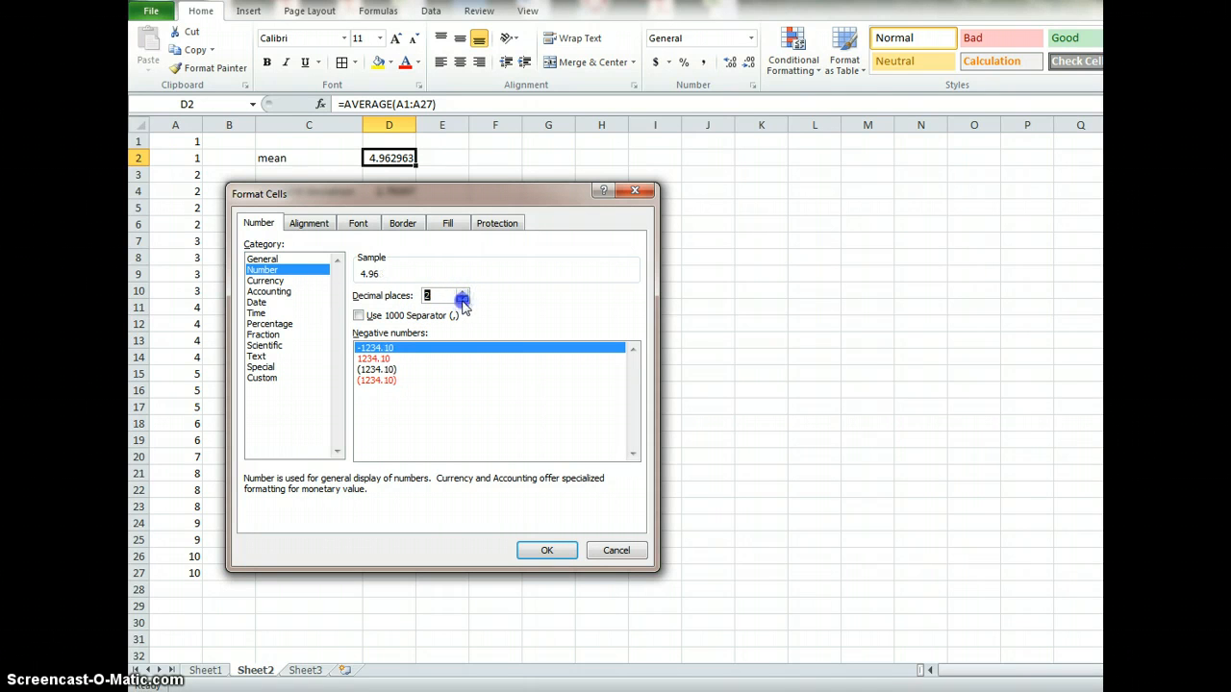
click(463, 300)
click(462, 292)
click(463, 292)
click(462, 300)
click(543, 553)
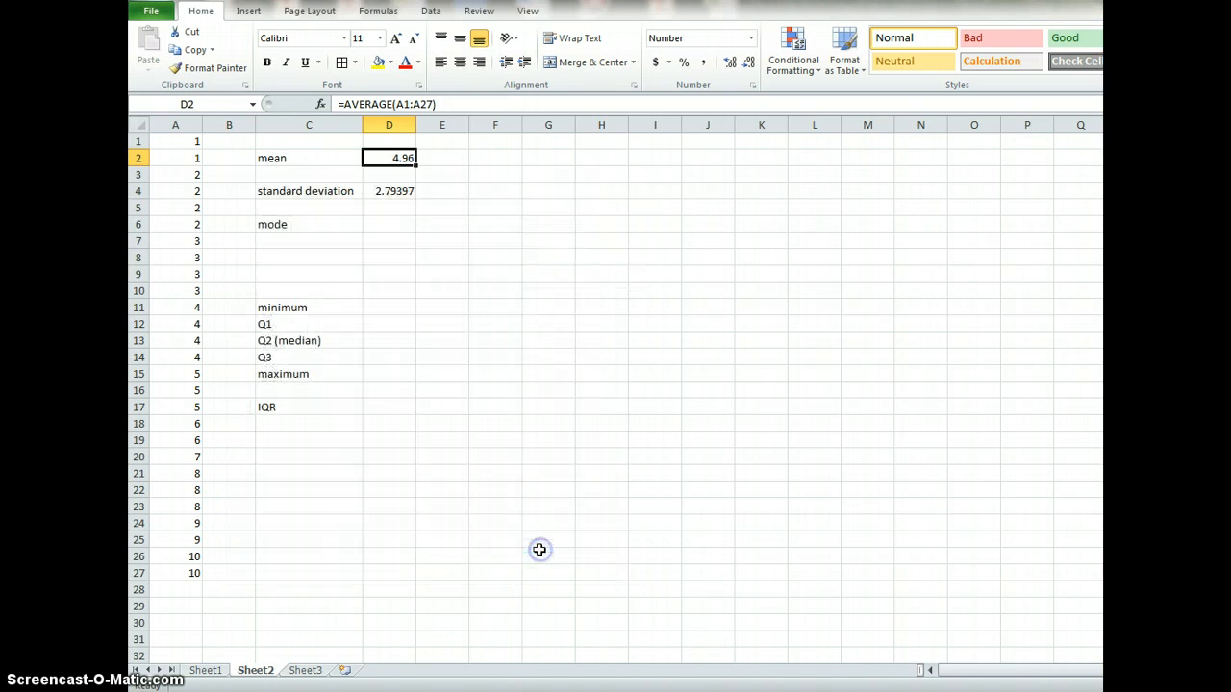
Copy the number format of the mean in D2 to the standard deviation in D4 with Format Painter.
click(388, 191)
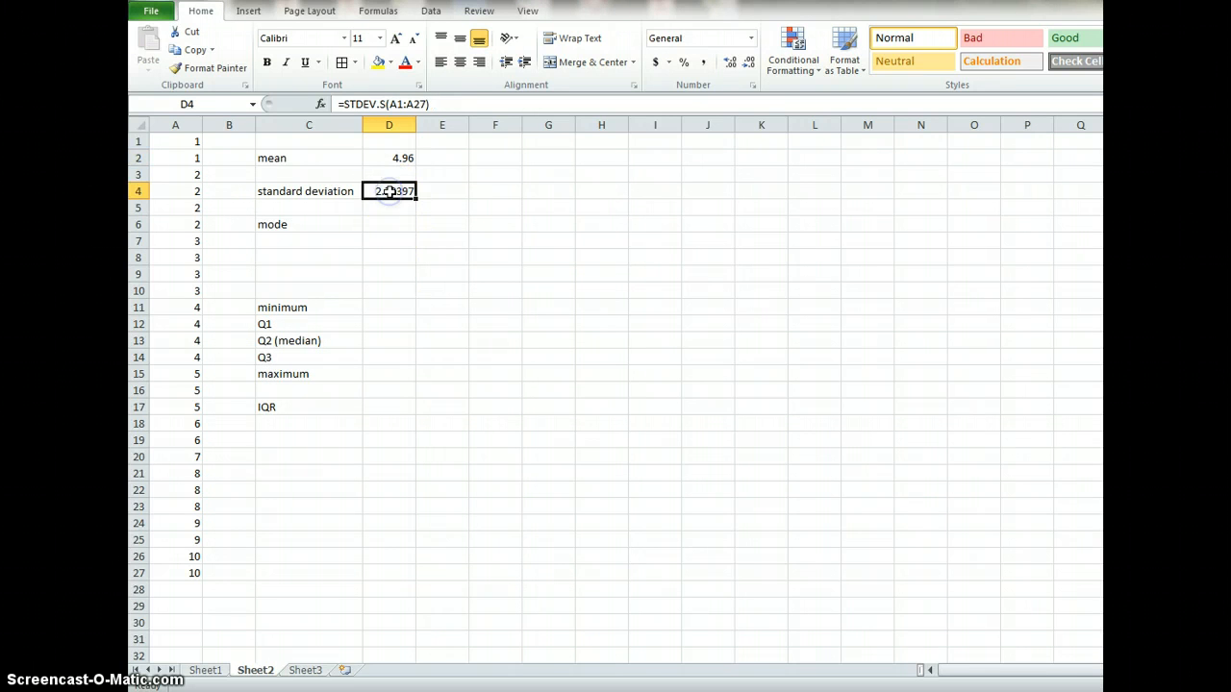
click(399, 157)
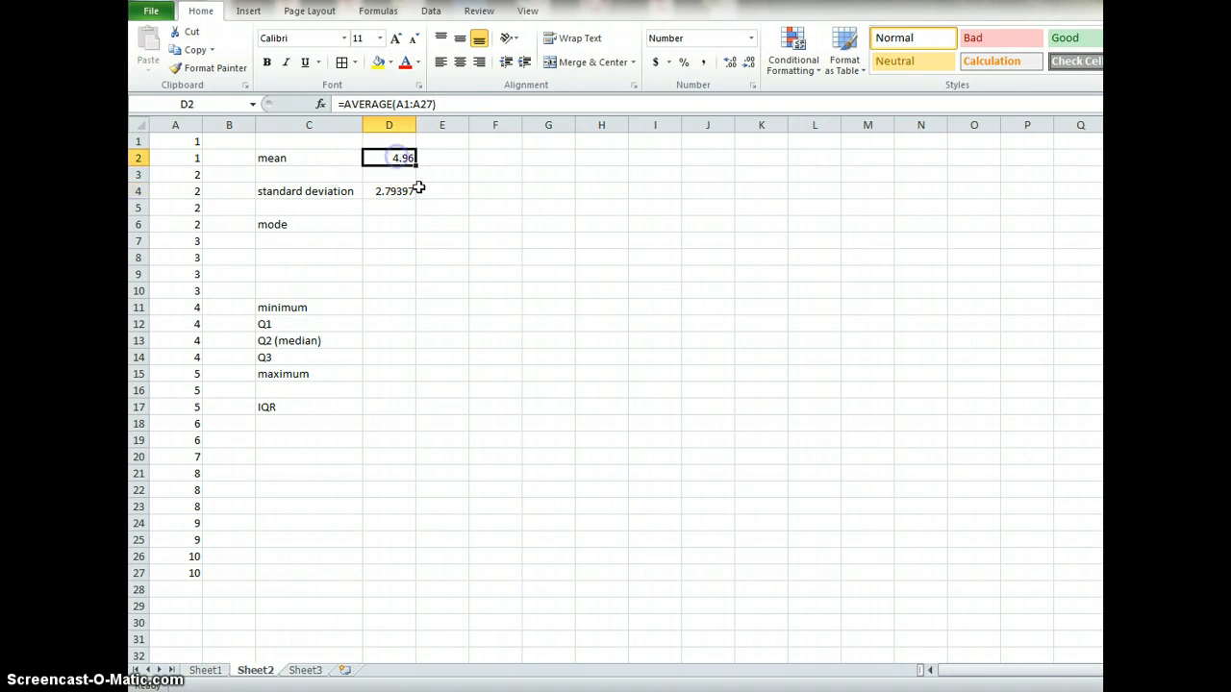
click(211, 69)
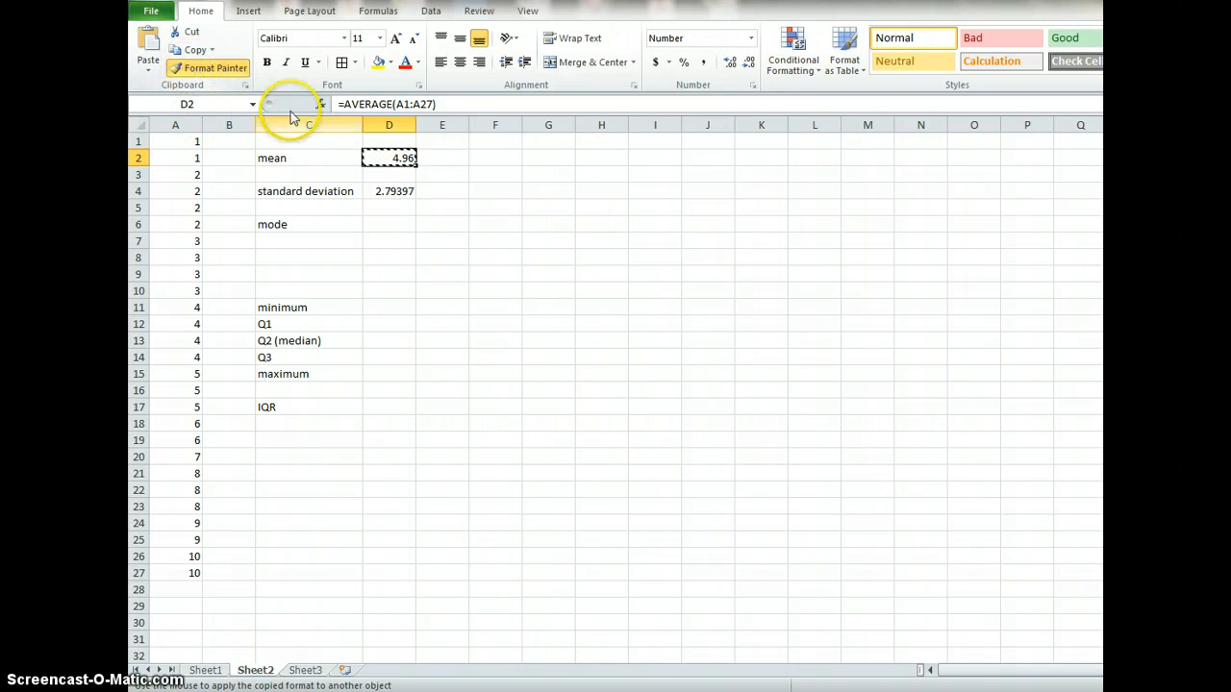
click(399, 192)
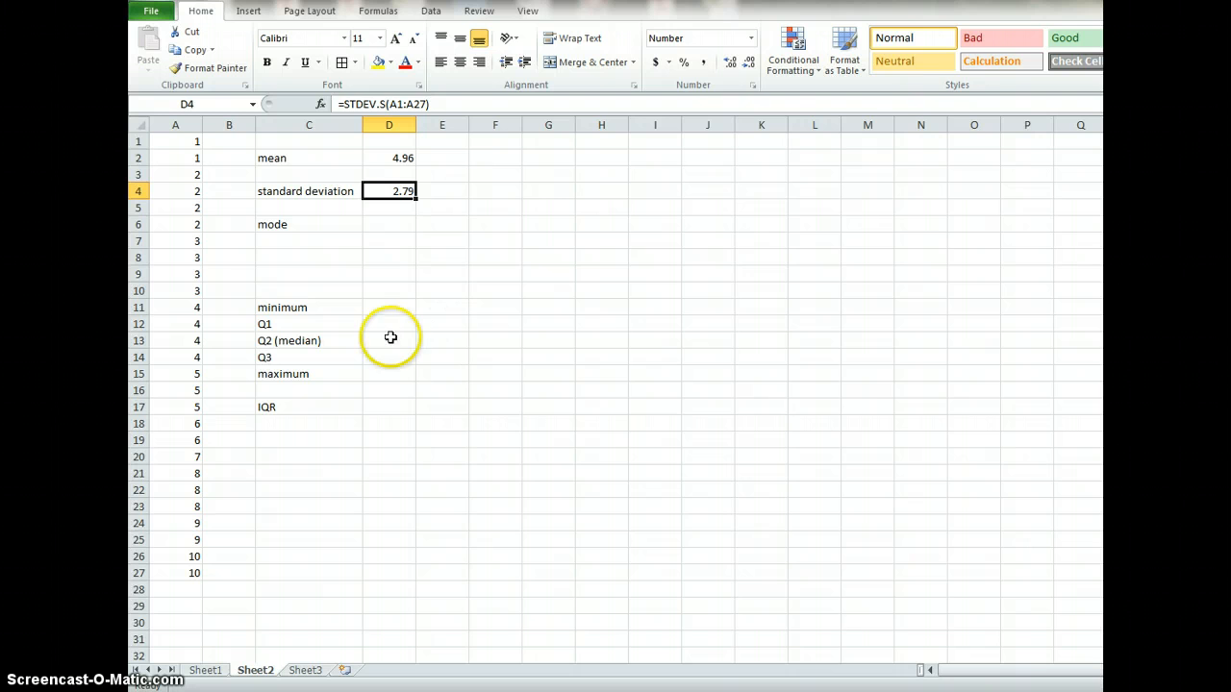
click(390, 308)
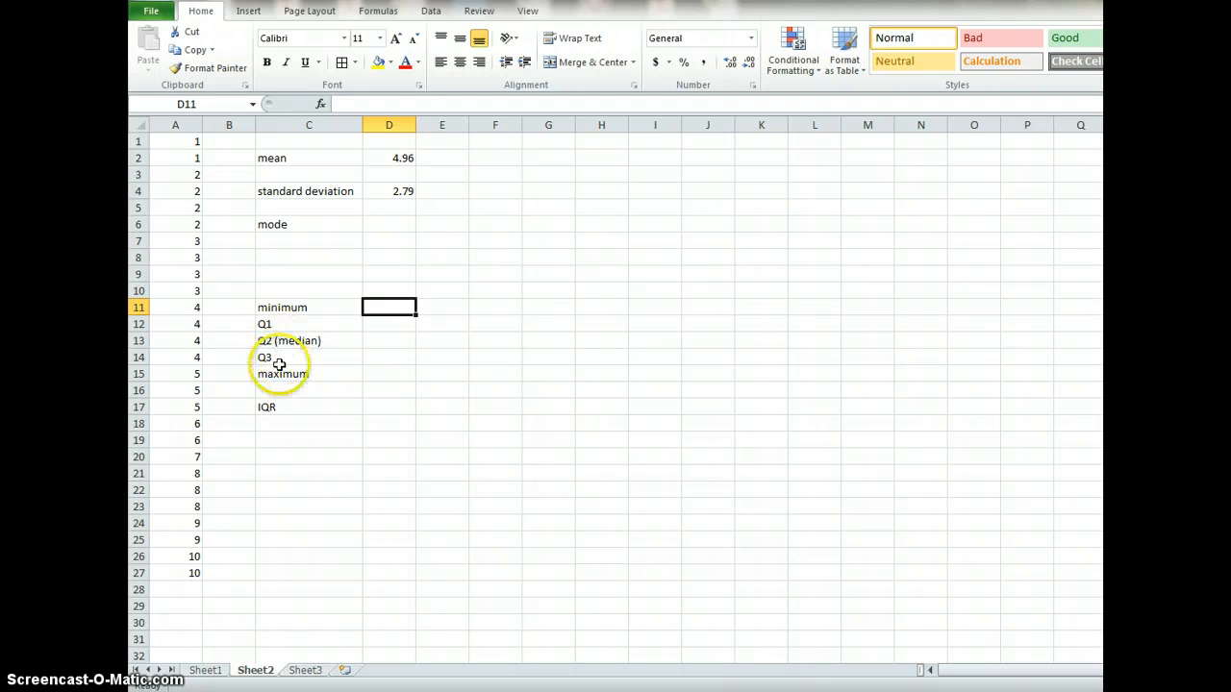
click(266, 354)
click(265, 339)
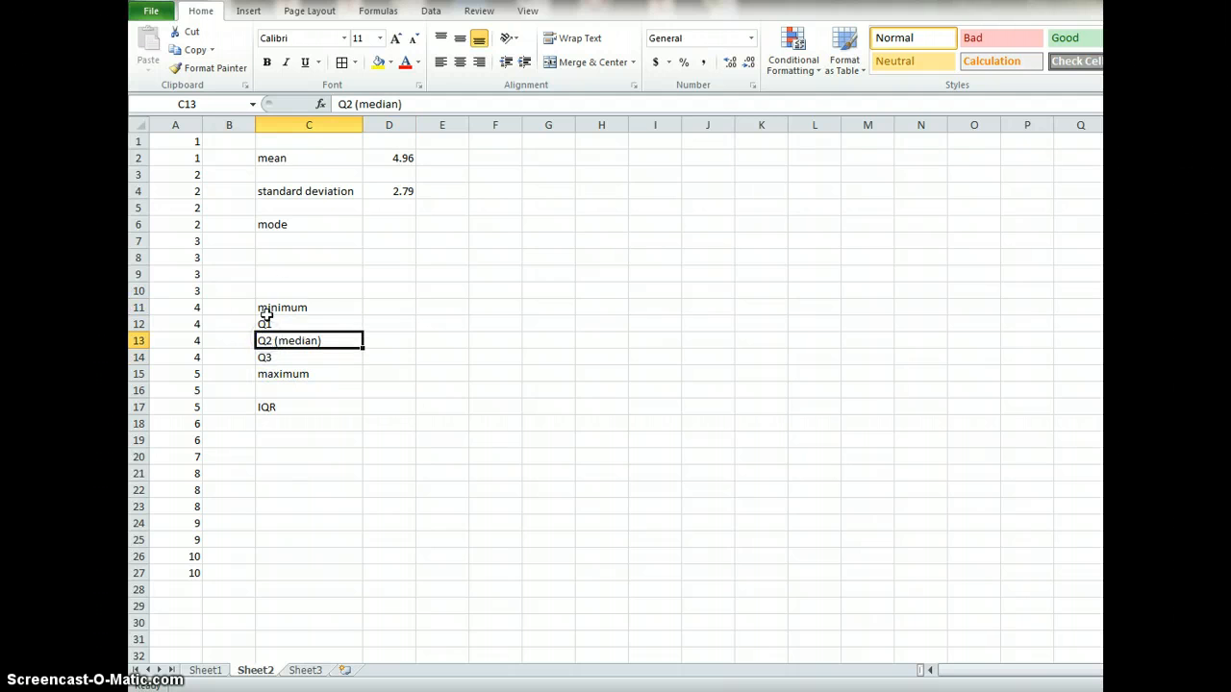
drag(265, 308, 268, 377)
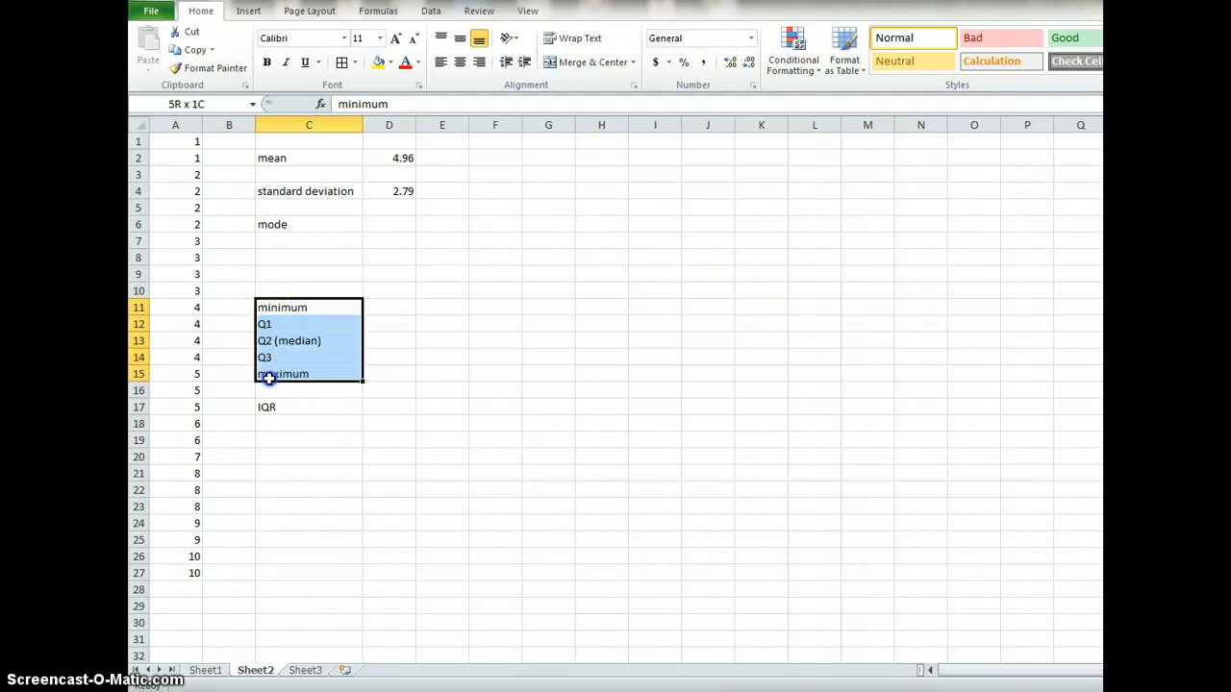
Try to start the Q1 formula in cell D12 by choosing QUARTILE.EXC from the suggested functions.
click(382, 328)
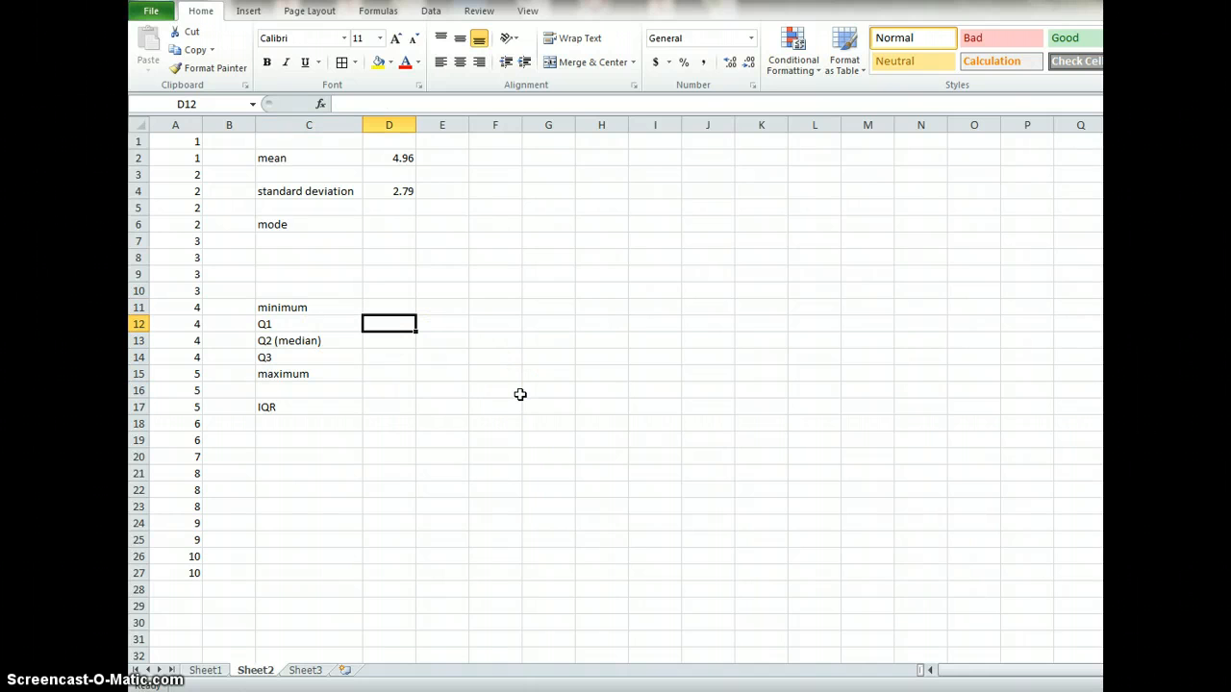
text(=q)
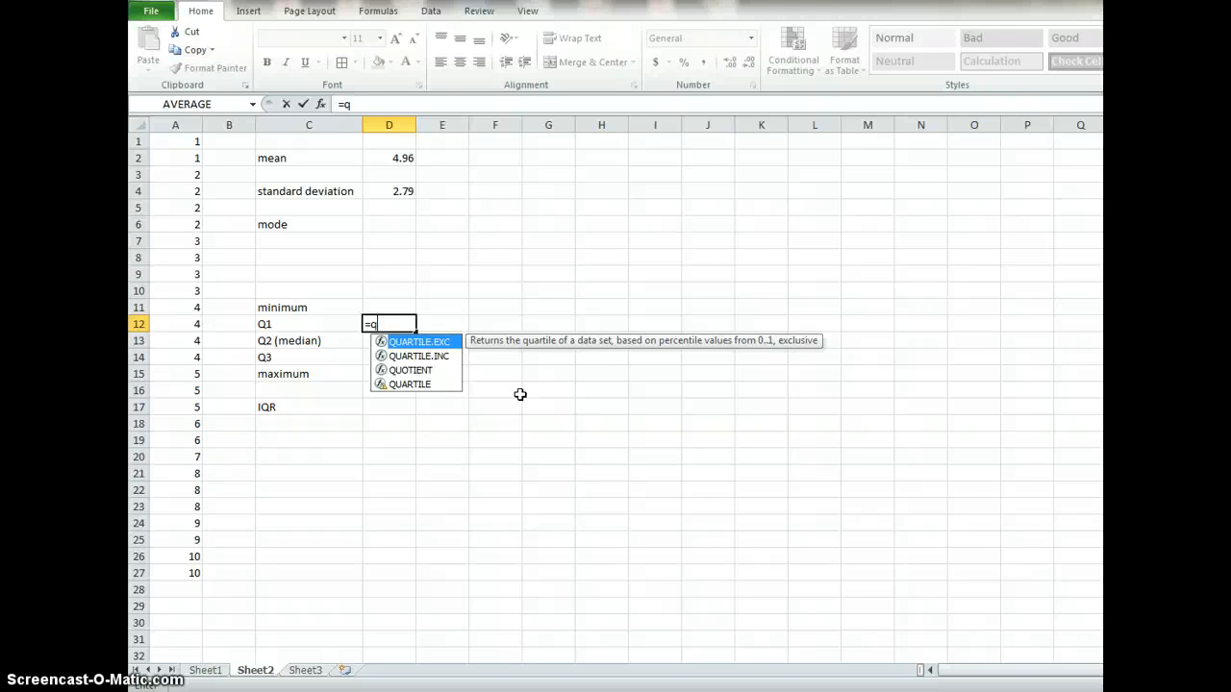
key(Down)
key(Down)
key(Down)
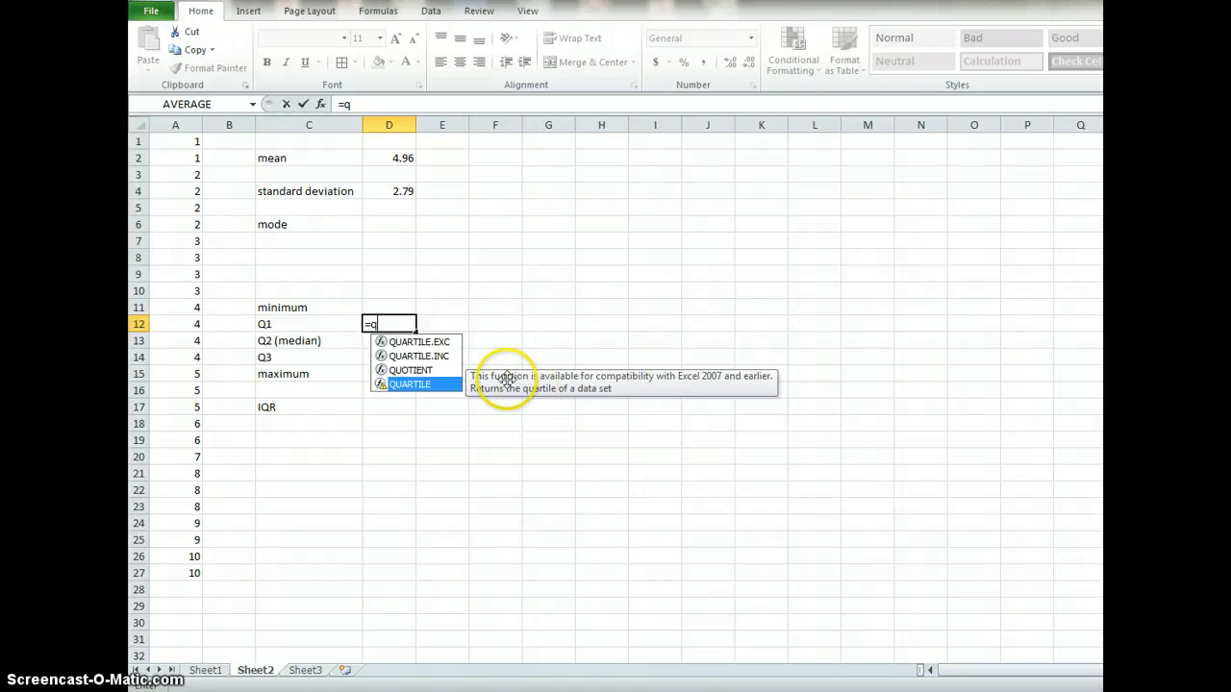
click(406, 342)
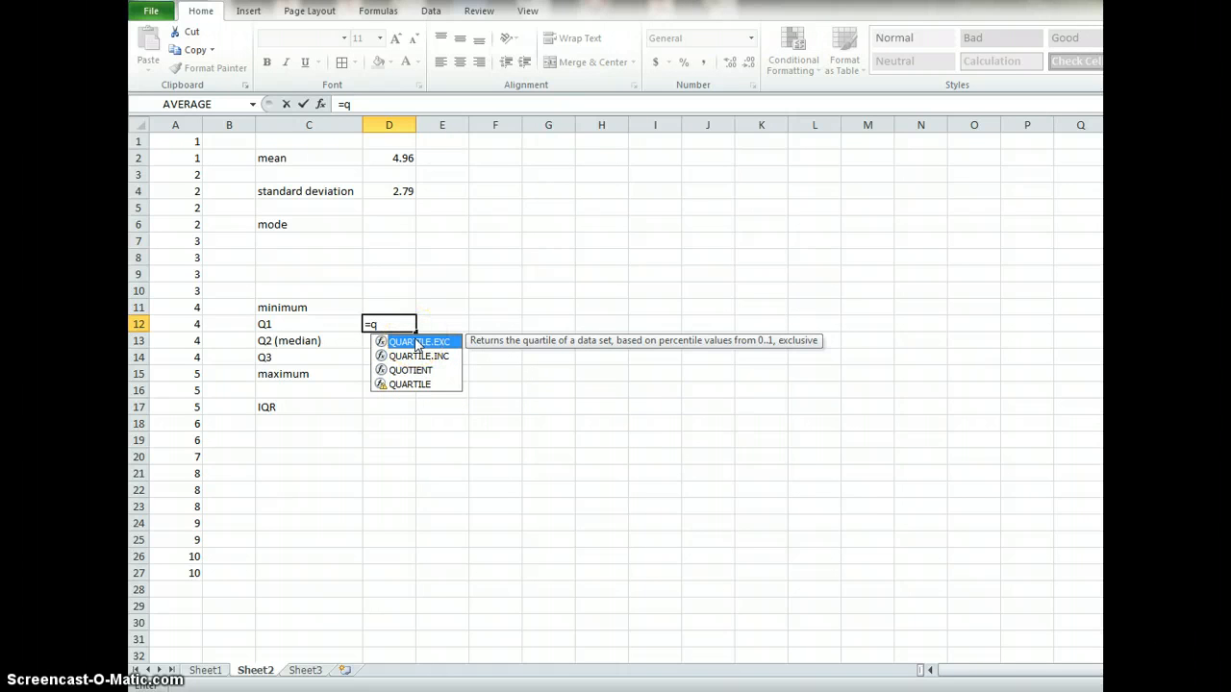
click(416, 343)
click(409, 346)
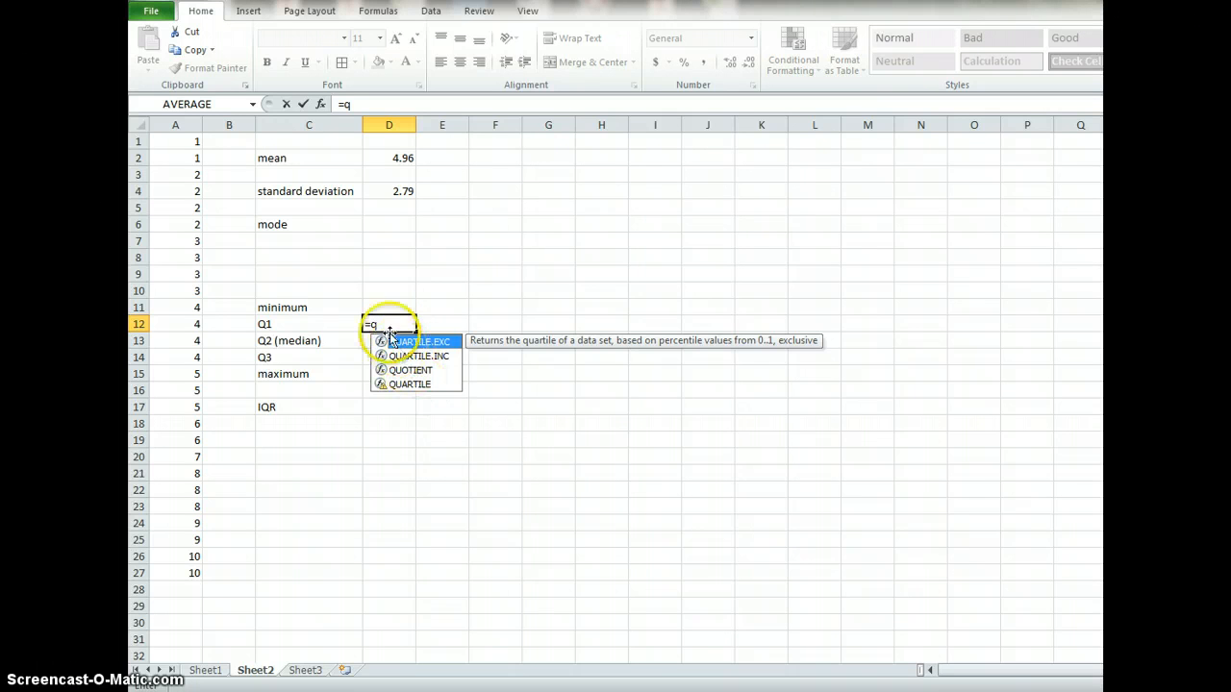
key(BackSpace)
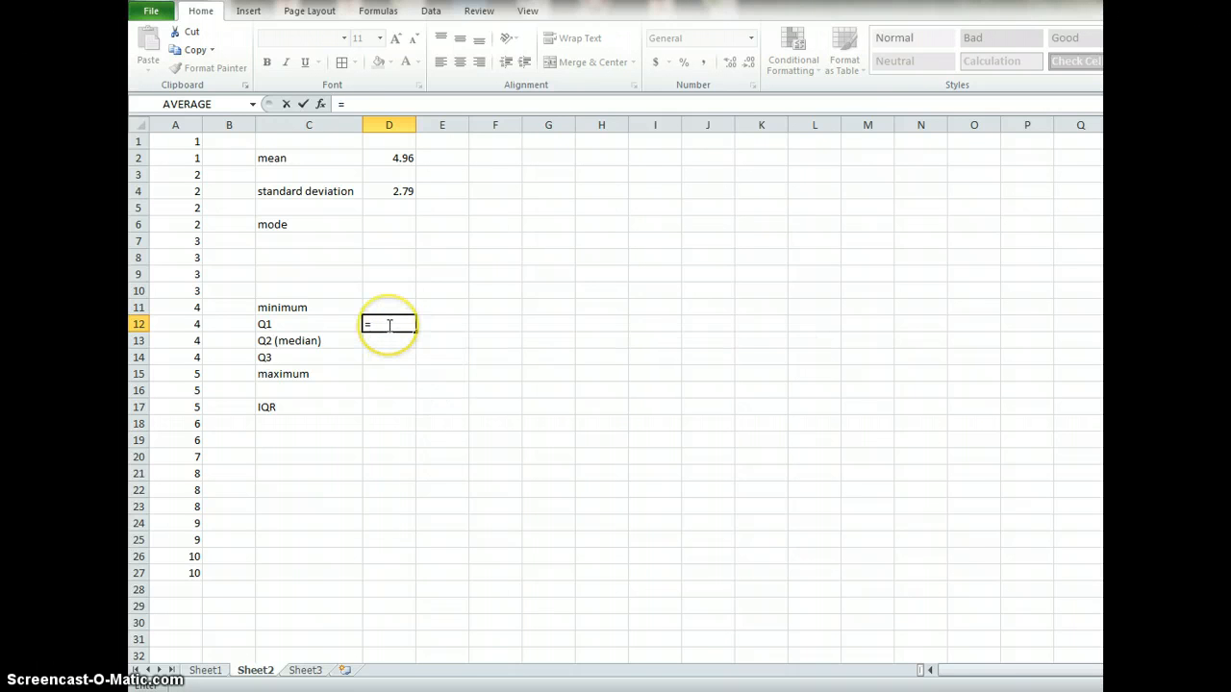
Search the function library for "quartile" and close it without inserting a function.
click(321, 104)
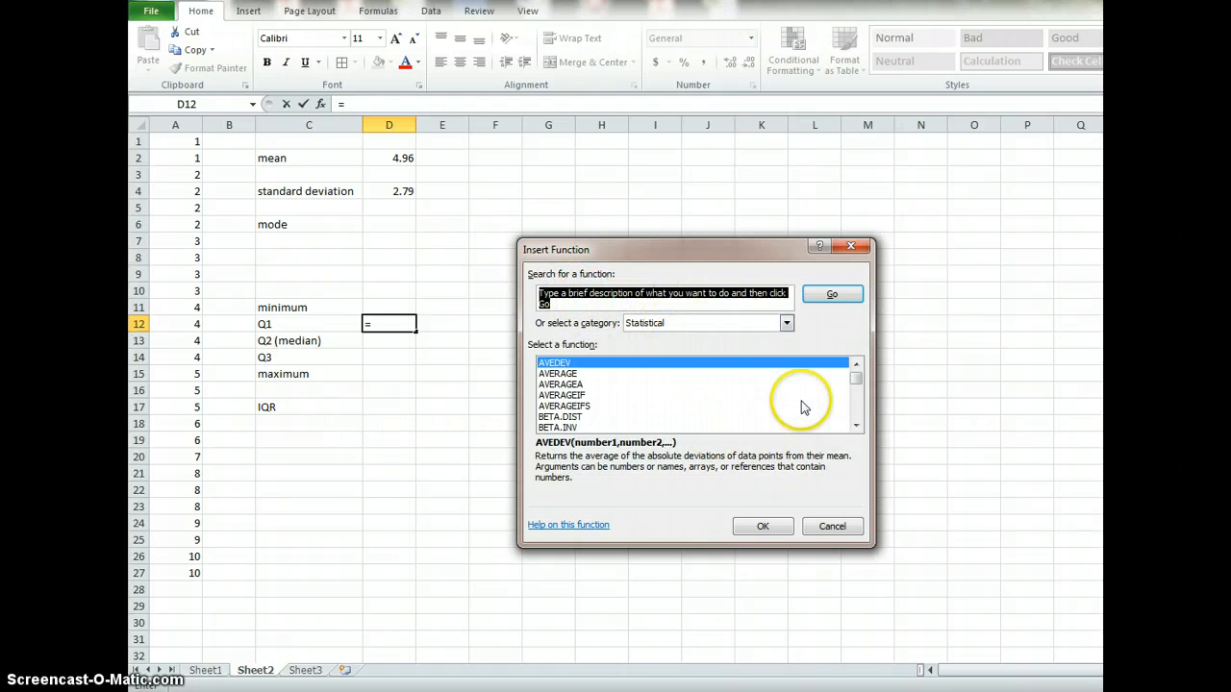
mouse_move(856, 380)
mouse_down()
mouse_move(857, 411)
mouse_move(856, 375)
mouse_up()
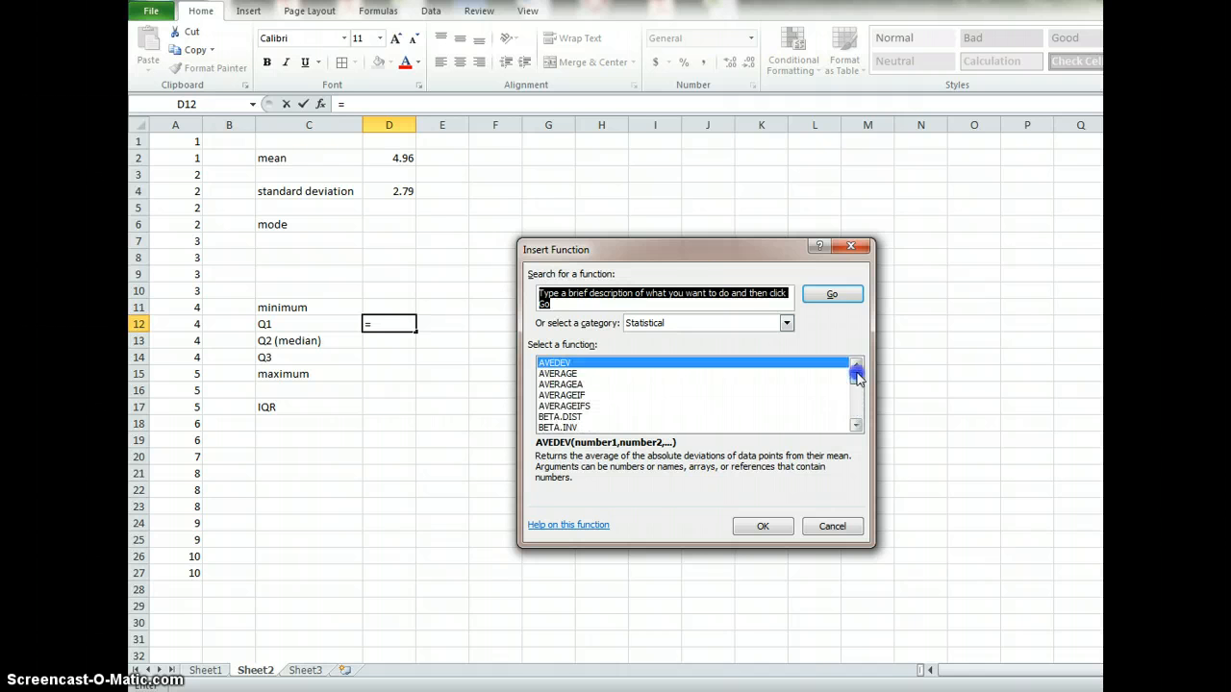
text(quartile)
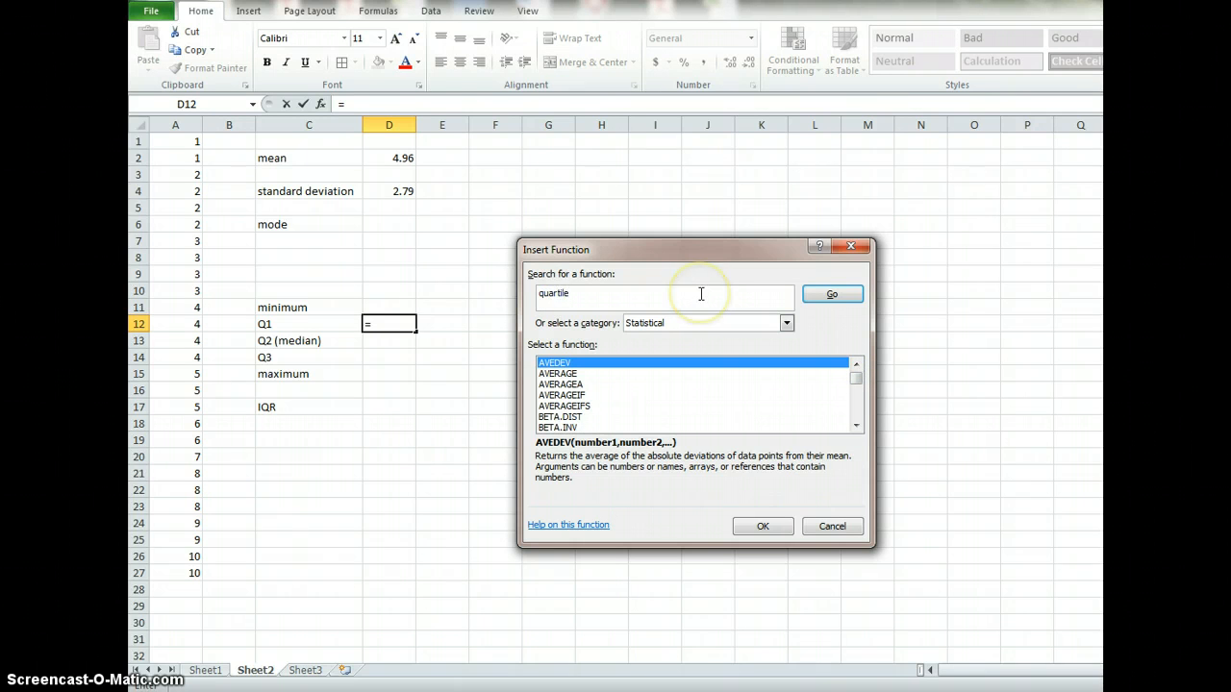
click(701, 295)
key(Return)
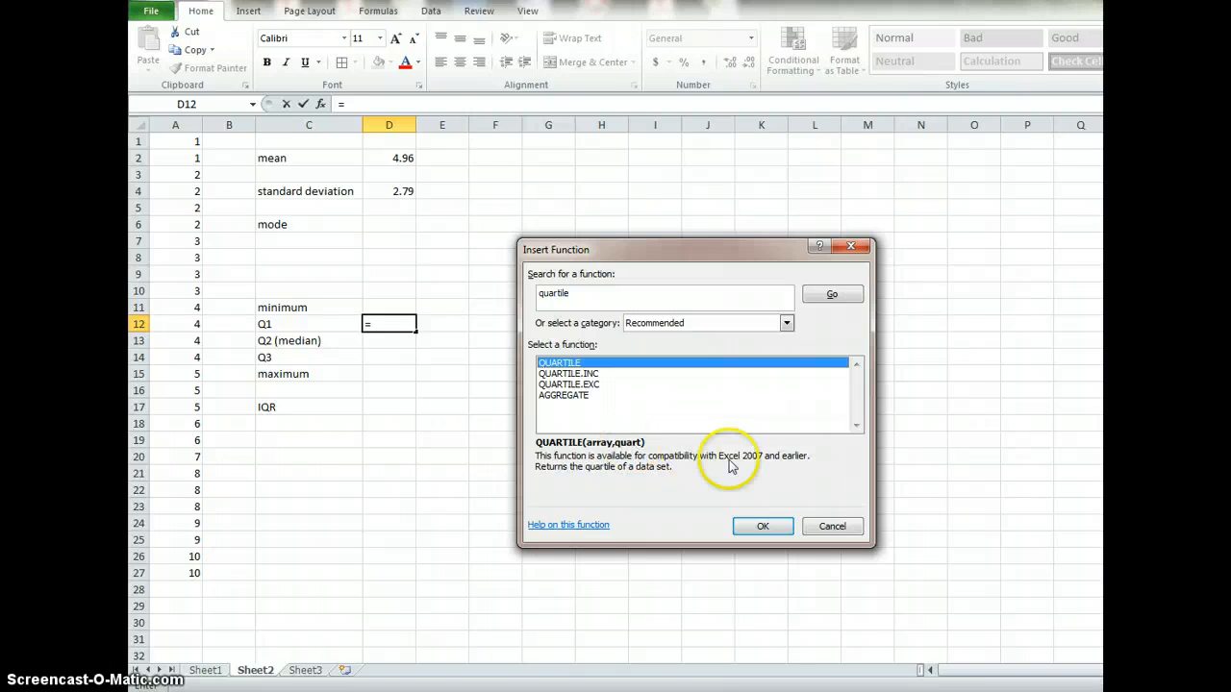
click(839, 528)
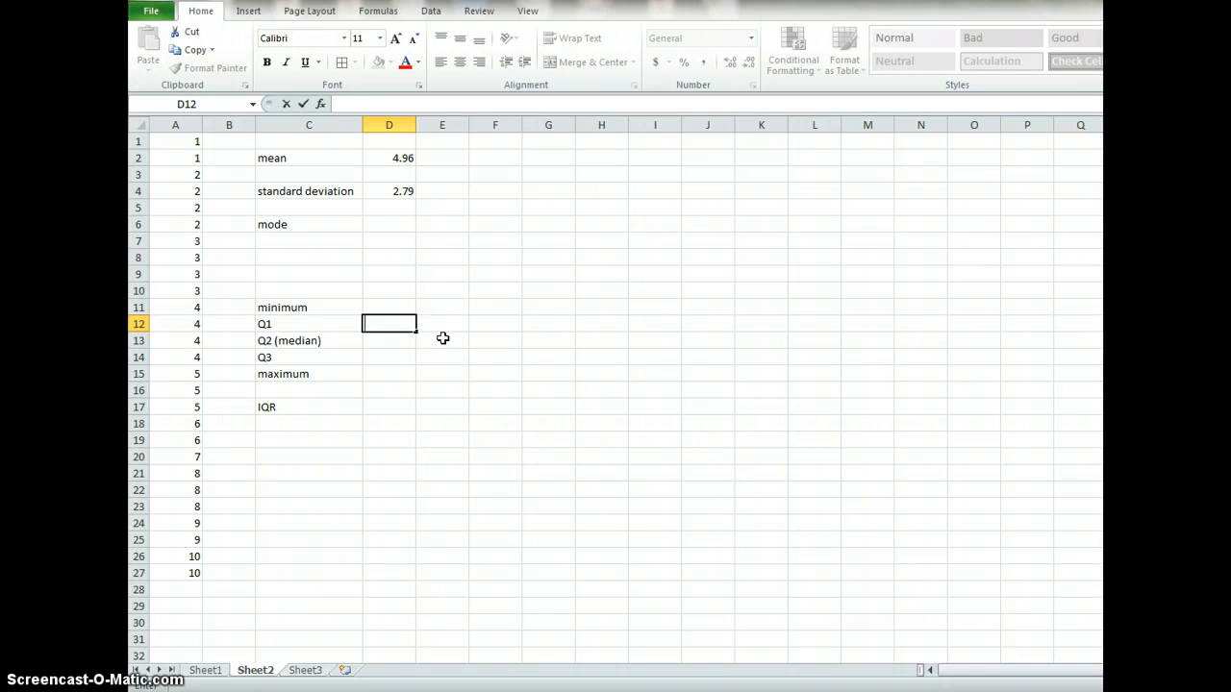
Calculate the first quartile of the data in cell D12 with =QUARTILE(A1:A27, 1).
text(=quartie)
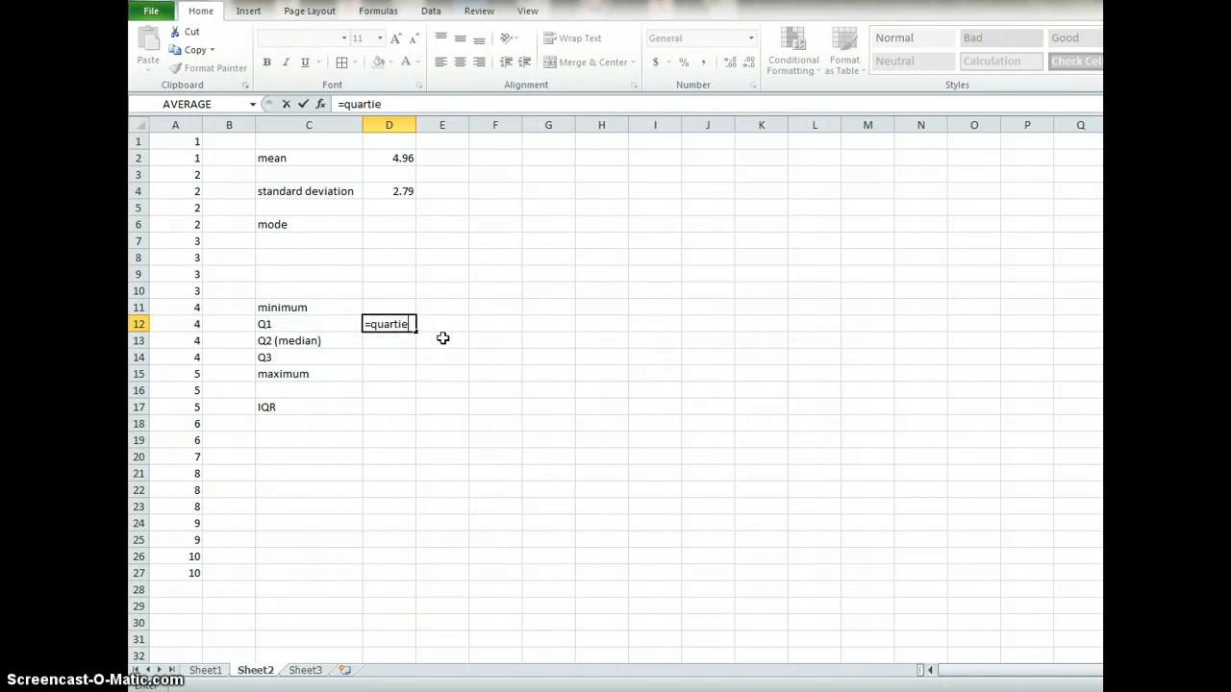
text(l()
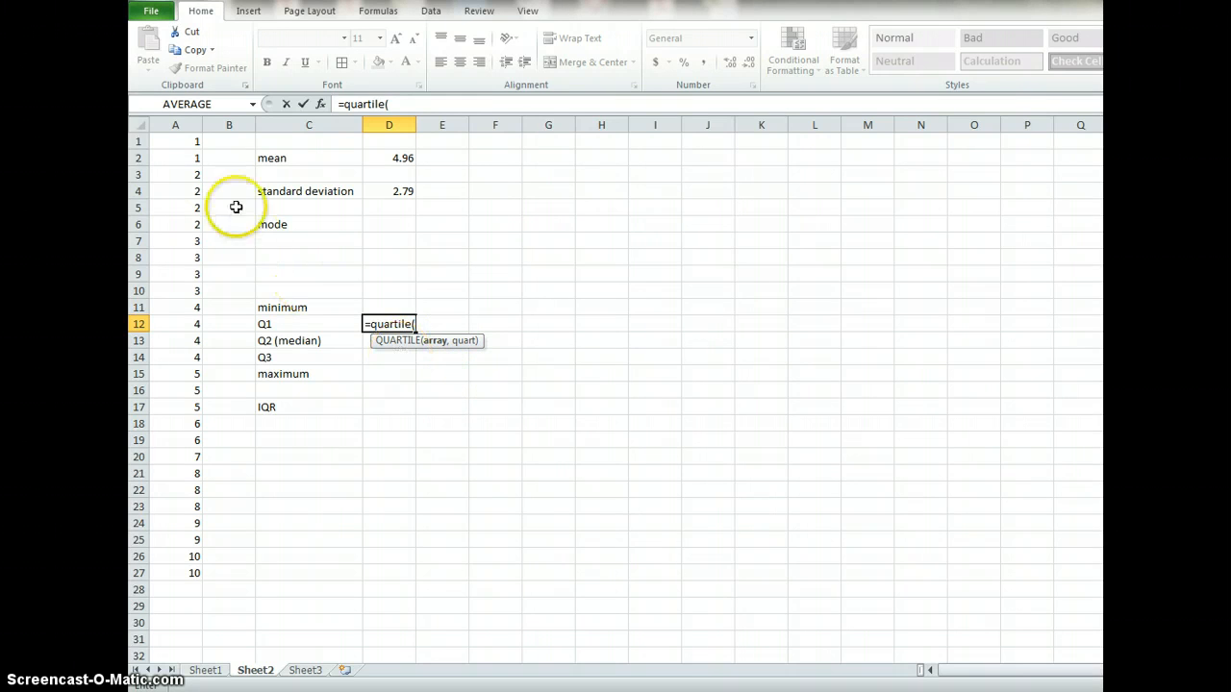
text(A)
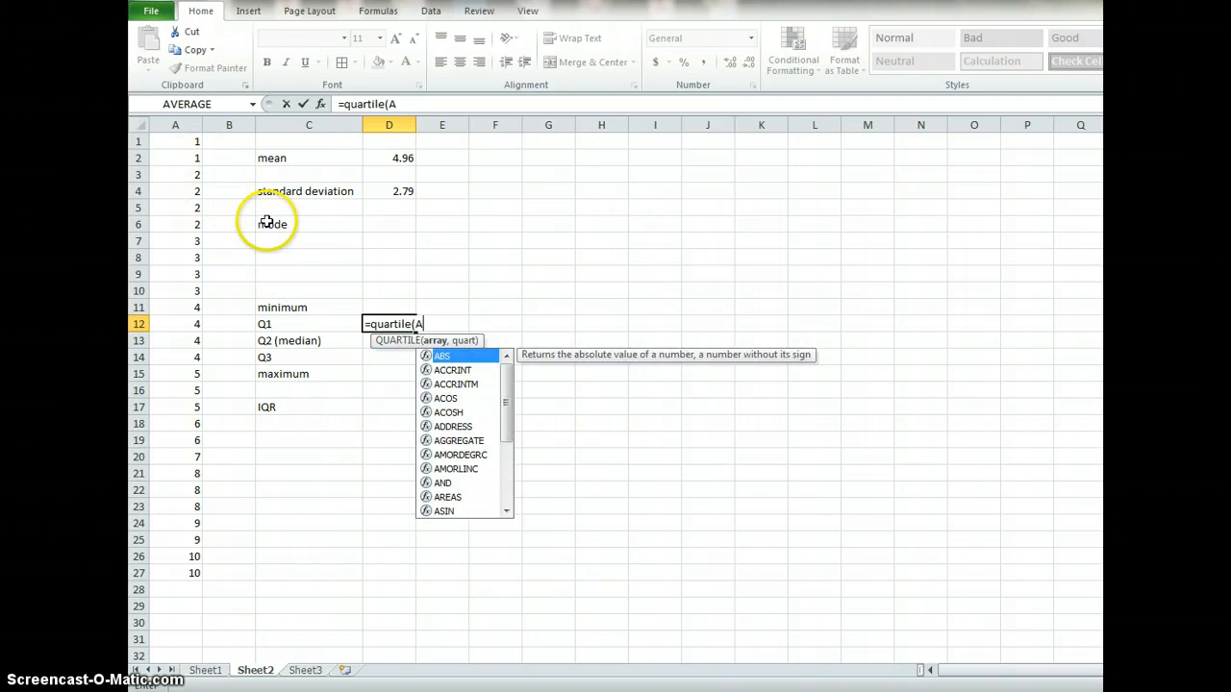
text(1:)
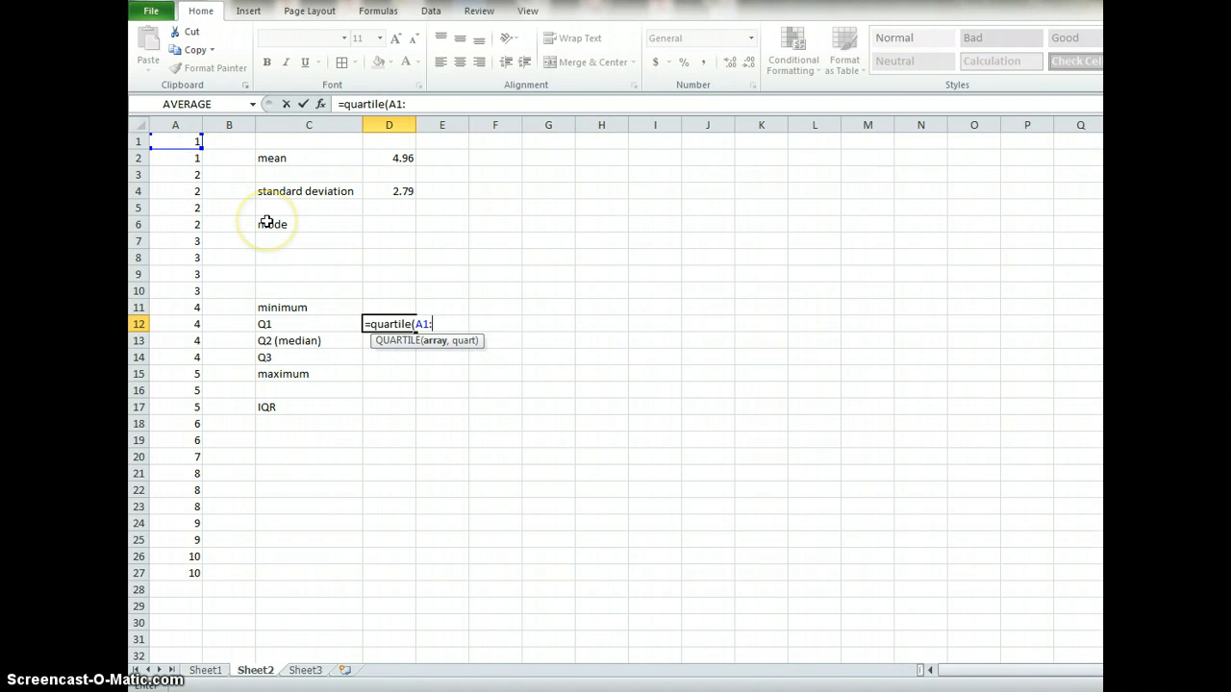
text(A27)
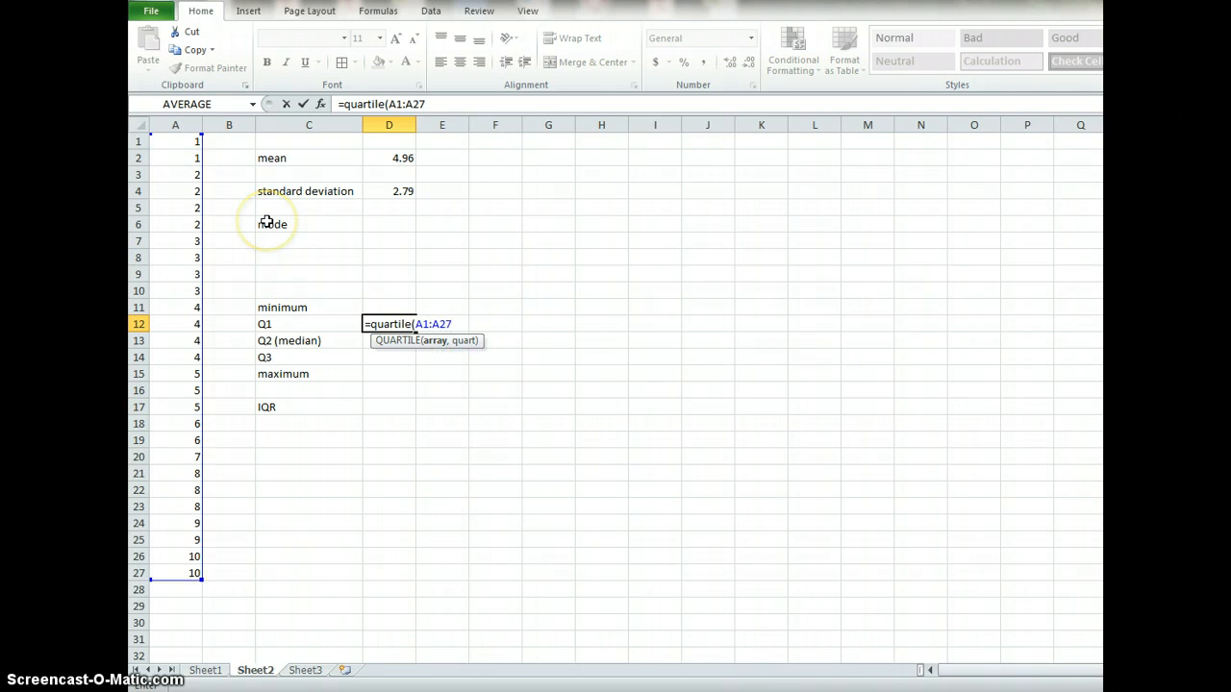
text(, 1)
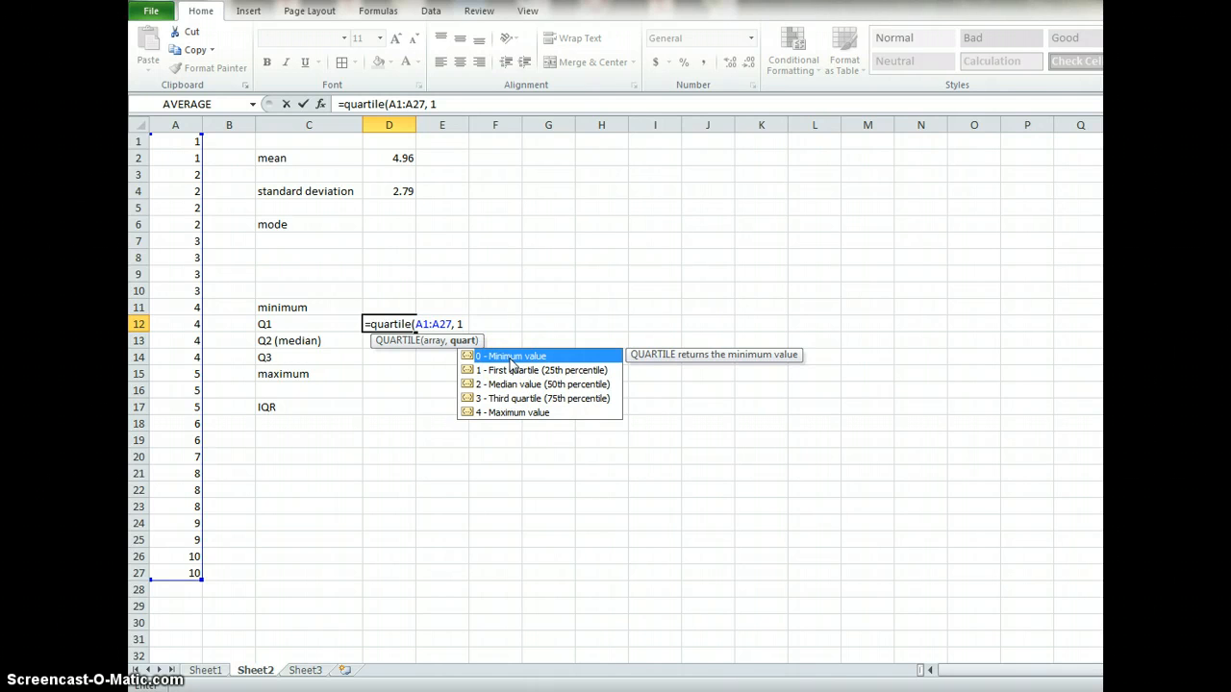
text())
key(Return)
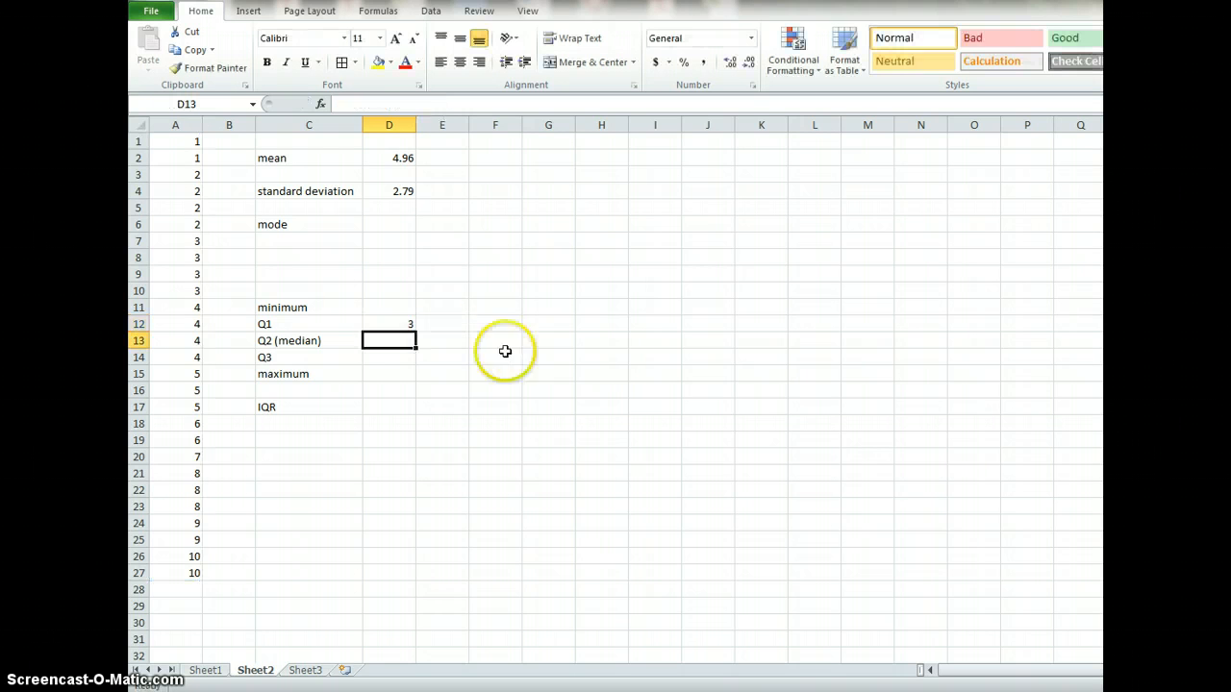
Try to copy the Q1 formula from cell D12 into the minimum's cell D11.
click(393, 324)
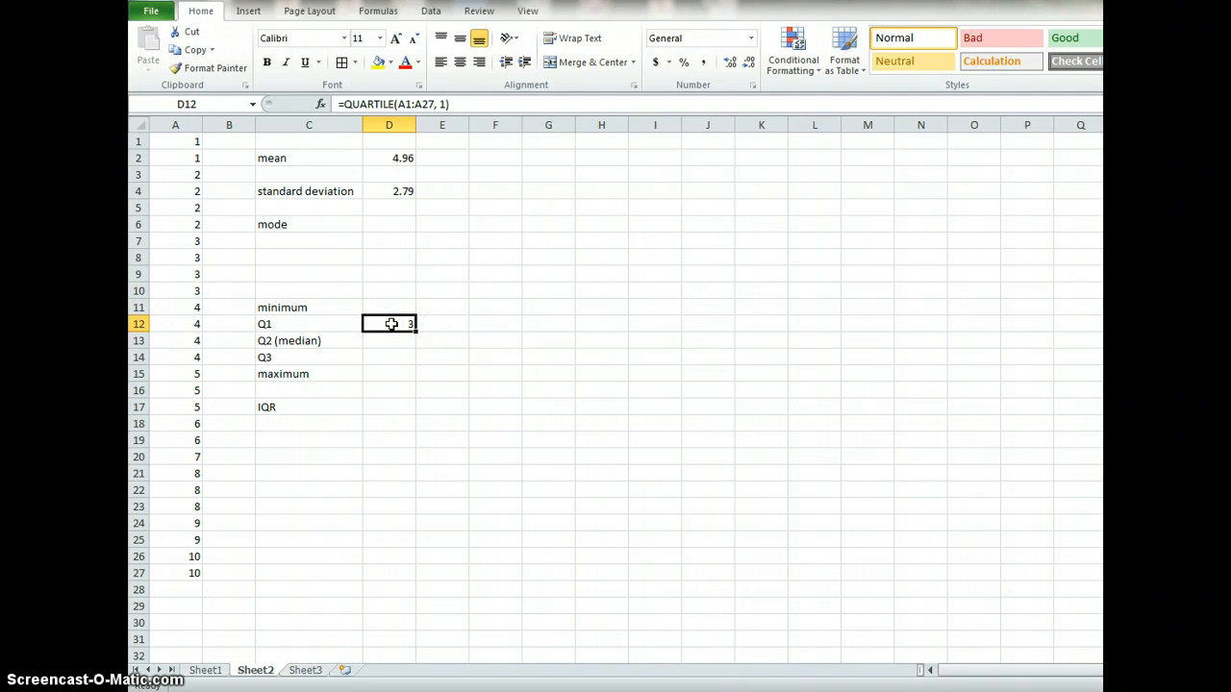
right_click(392, 327)
click(423, 353)
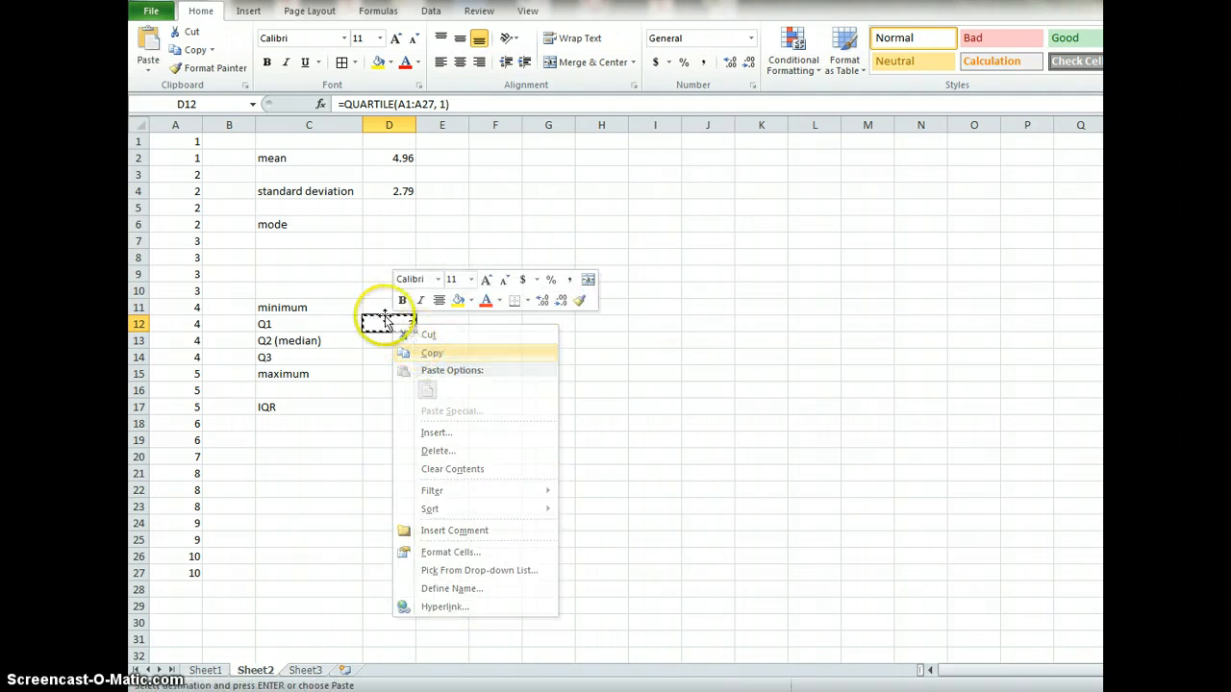
right_click(384, 310)
click(443, 374)
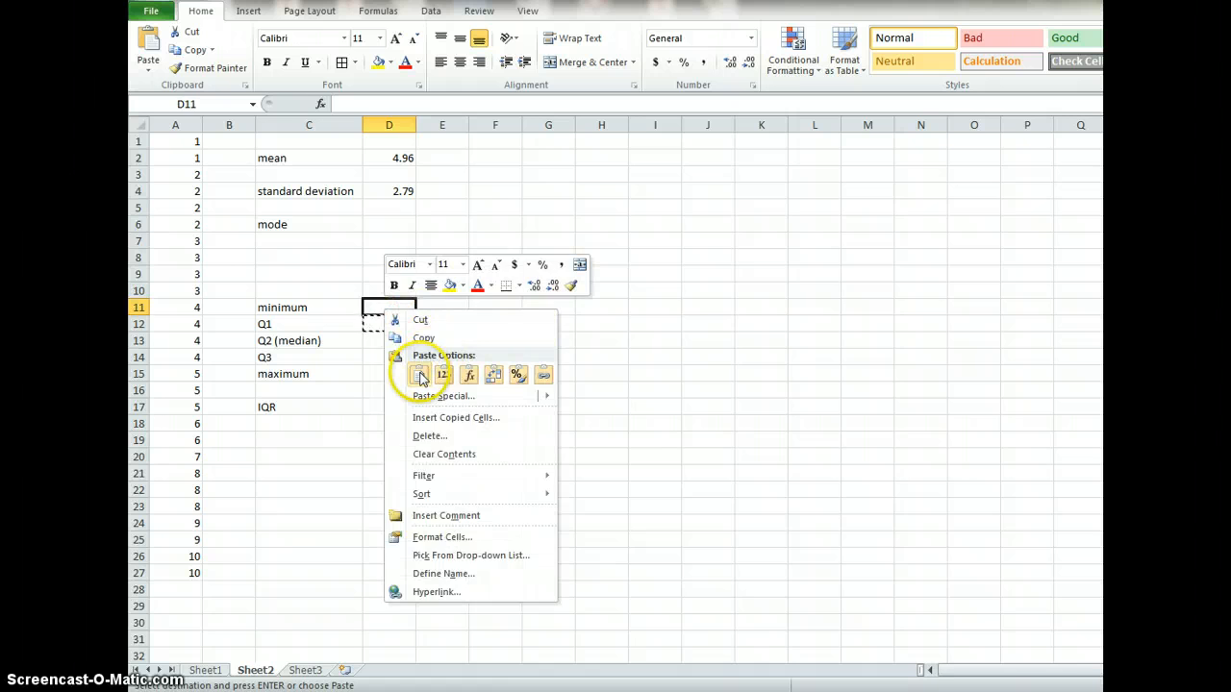
right_click(385, 309)
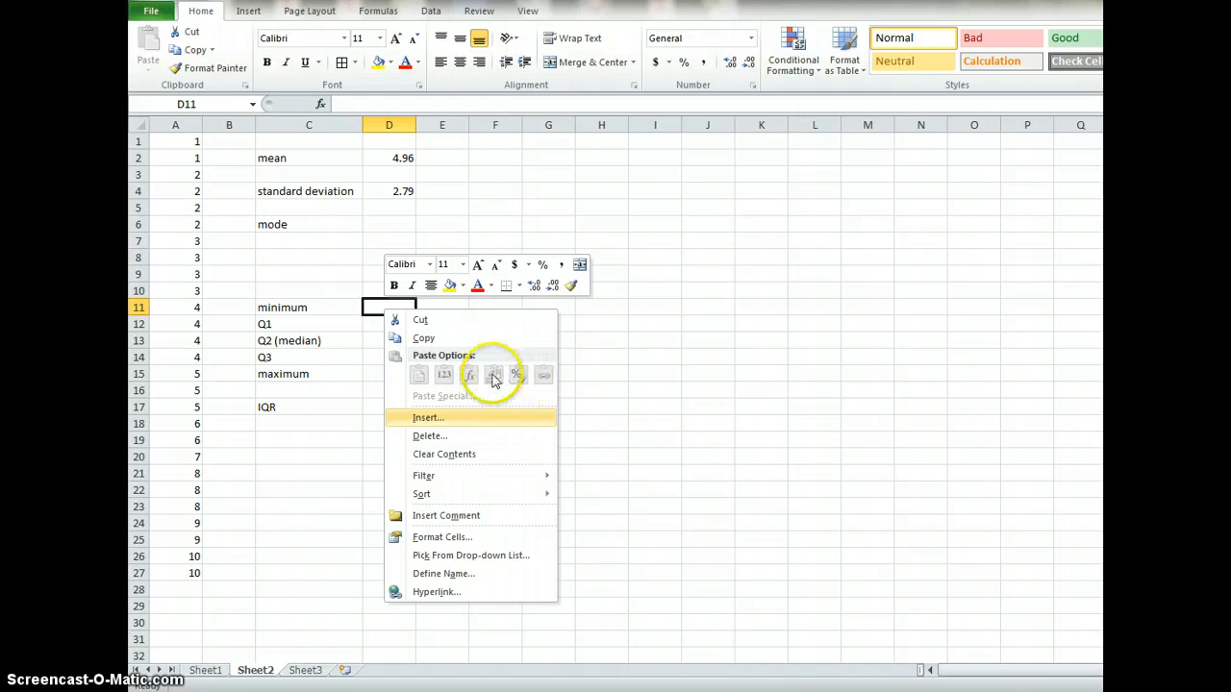
click(402, 356)
Calculate the minimum of the data in cell D11 with =QUARTILE(A1:A27,0).
text(=)
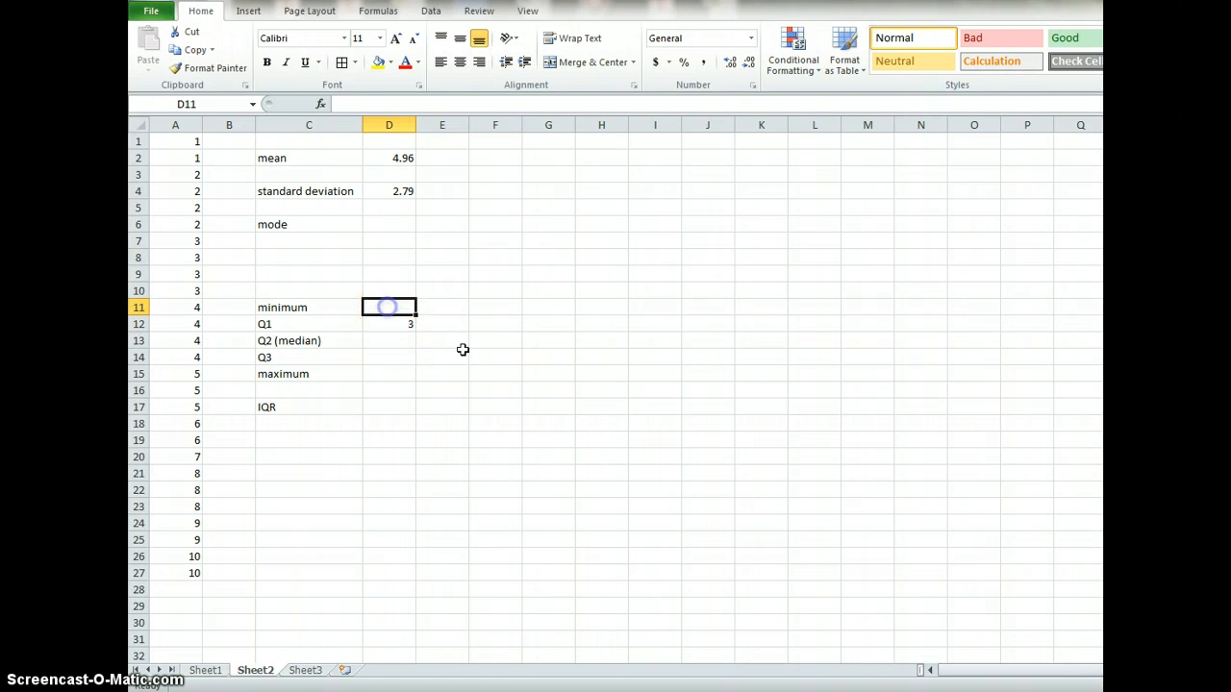
text(quar)
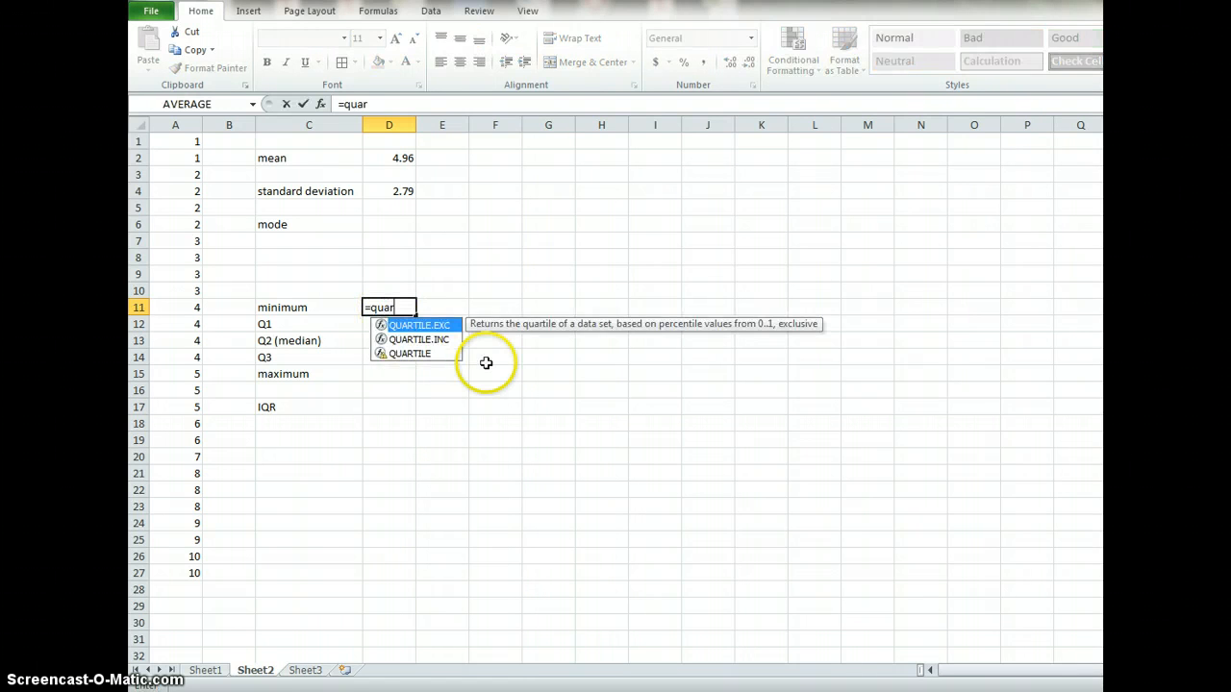
text(tile()
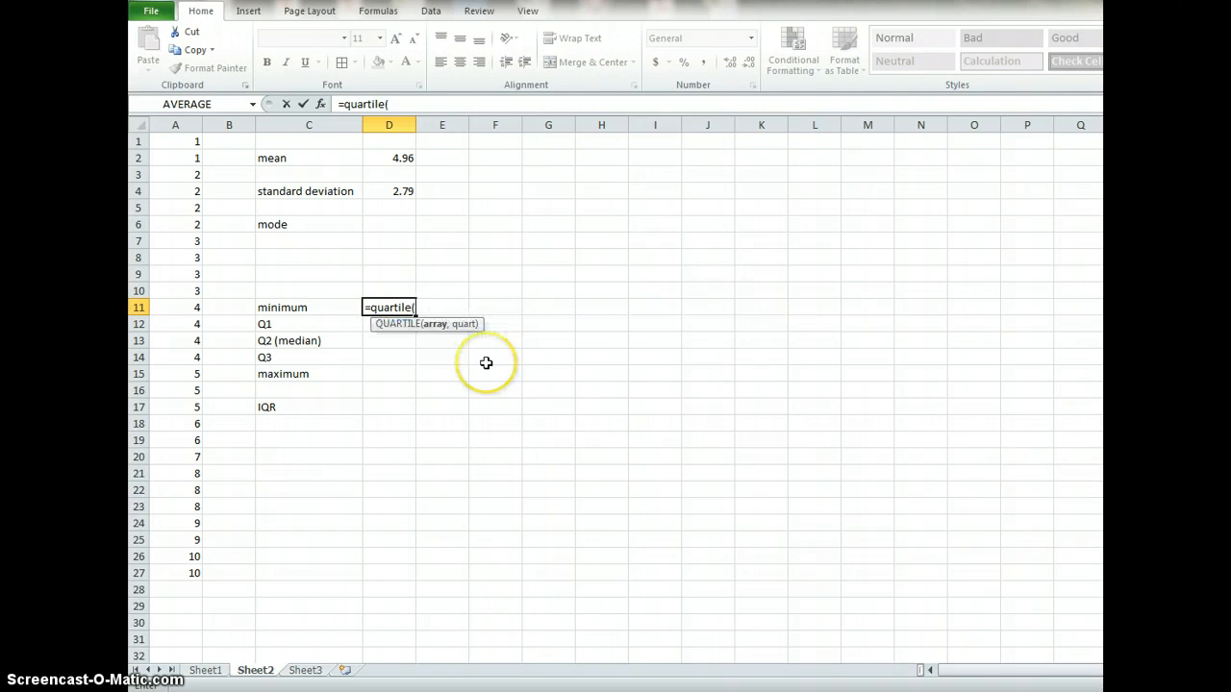
text(A1)
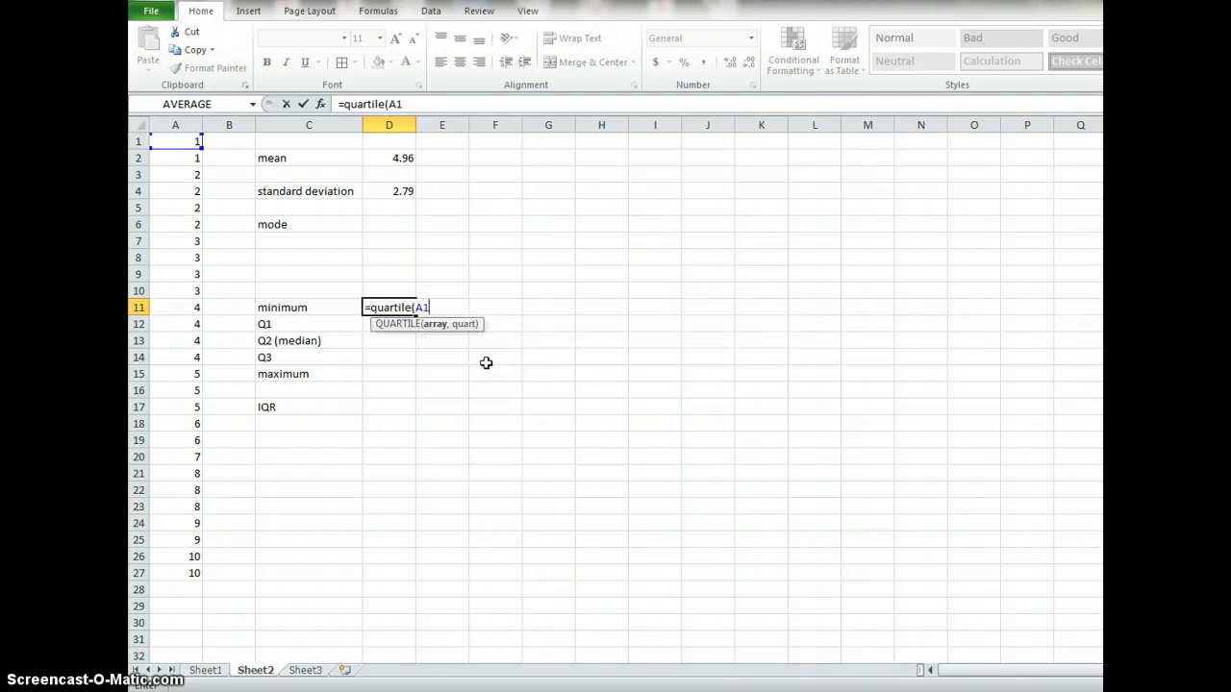
text(:A27)
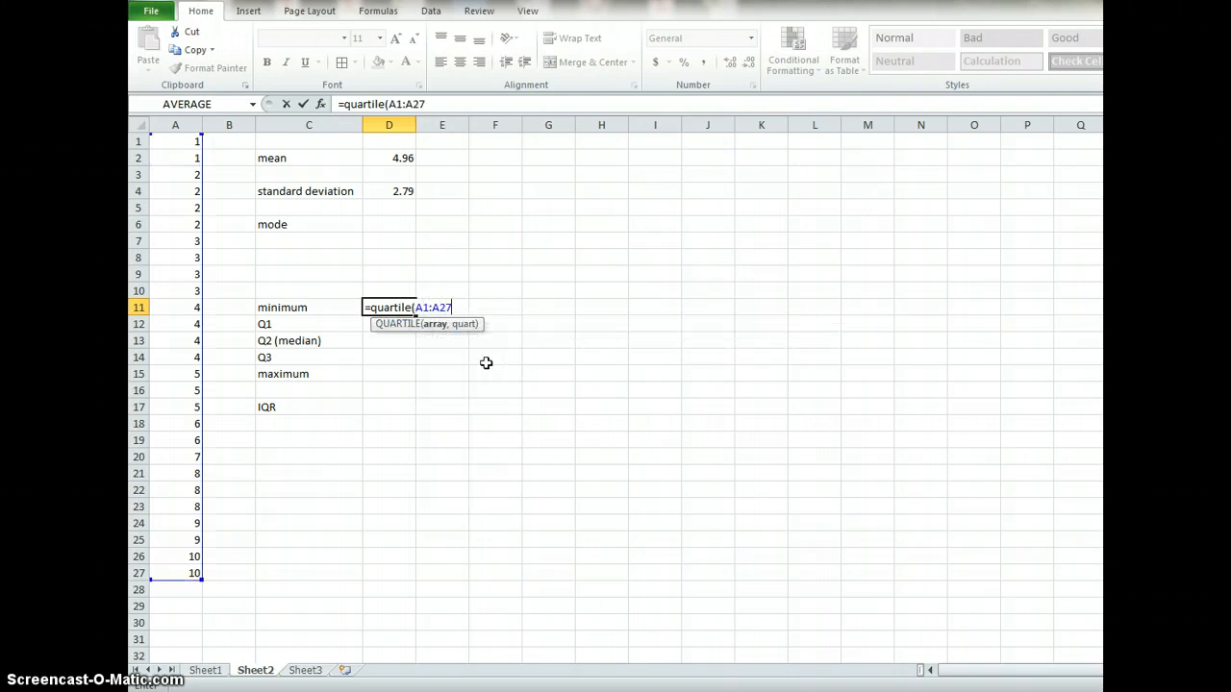
text(,)
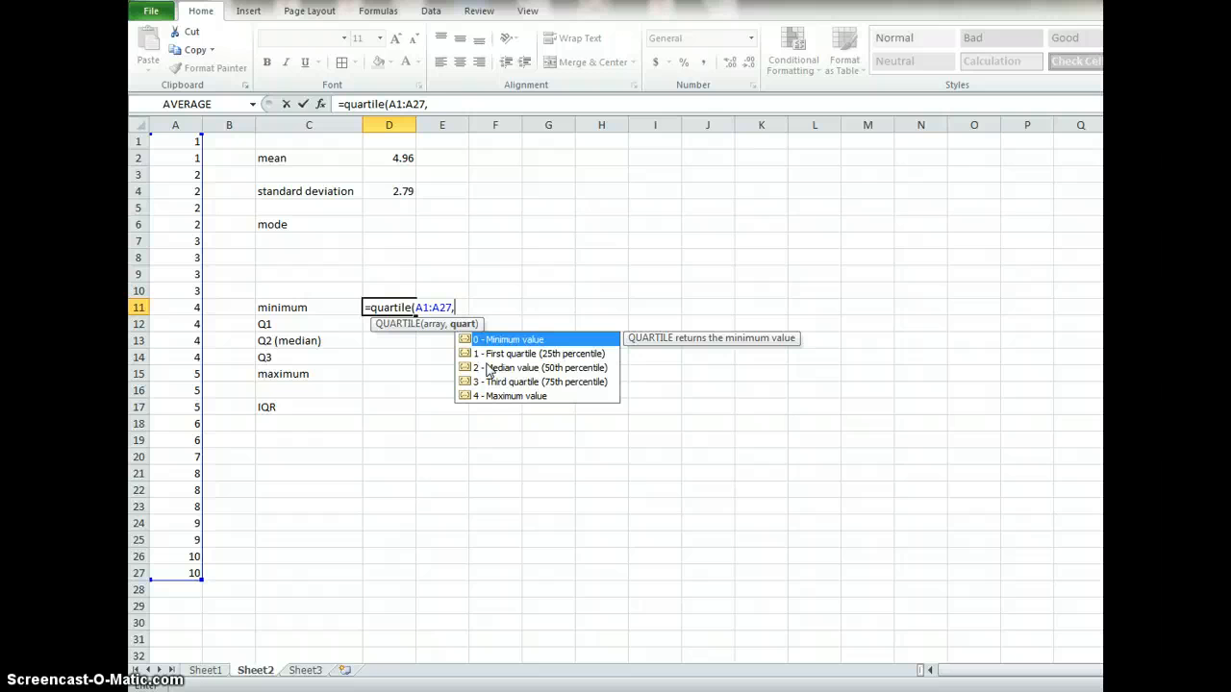
text(0))
key(Return)
Calculate the median of the data in cell D13 with =QUARTILE(A1:A27,2).
click(387, 344)
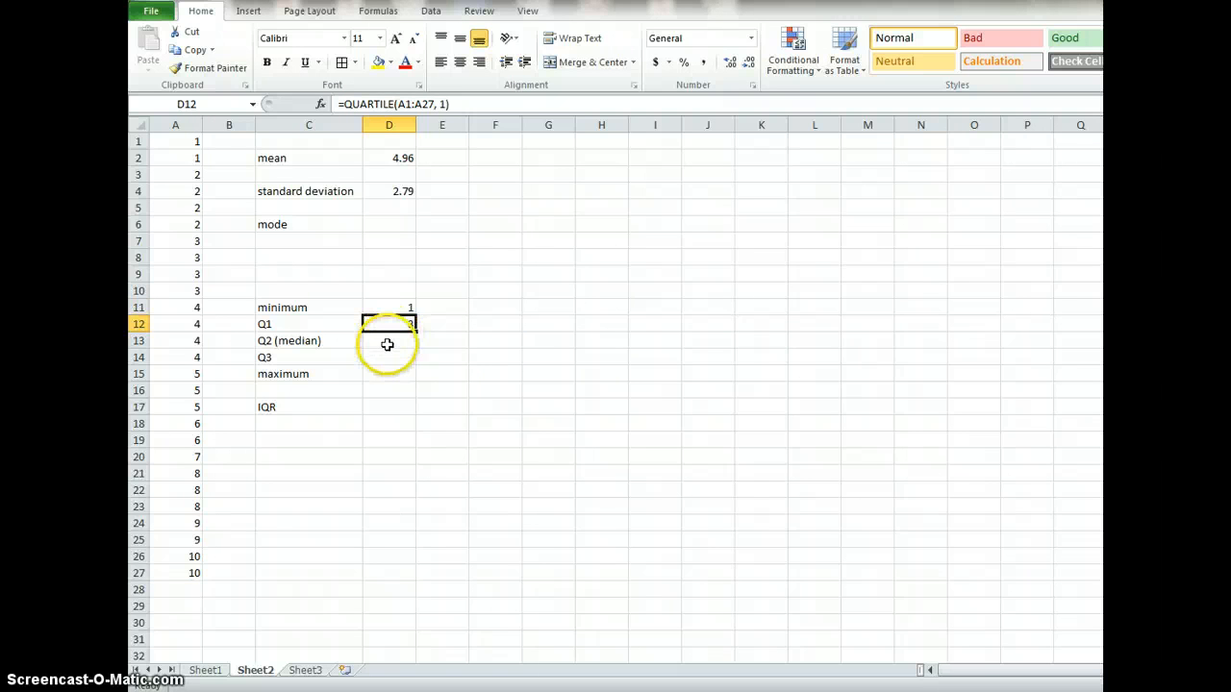
text(=)
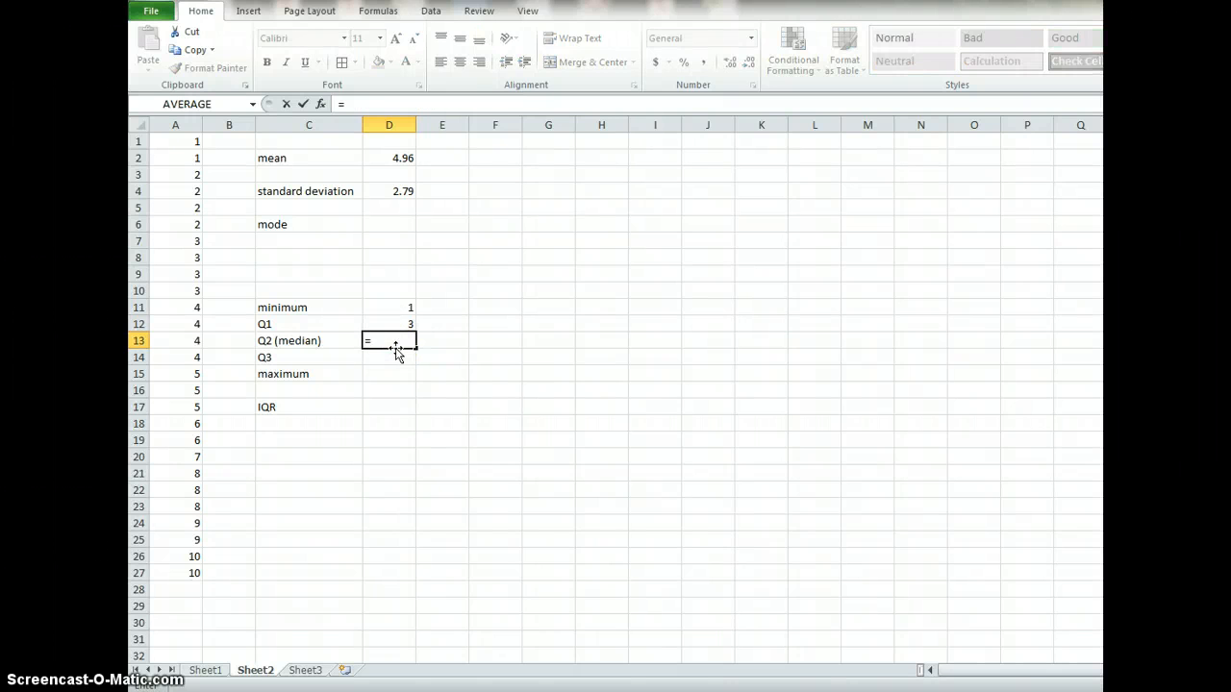
text(quartile()
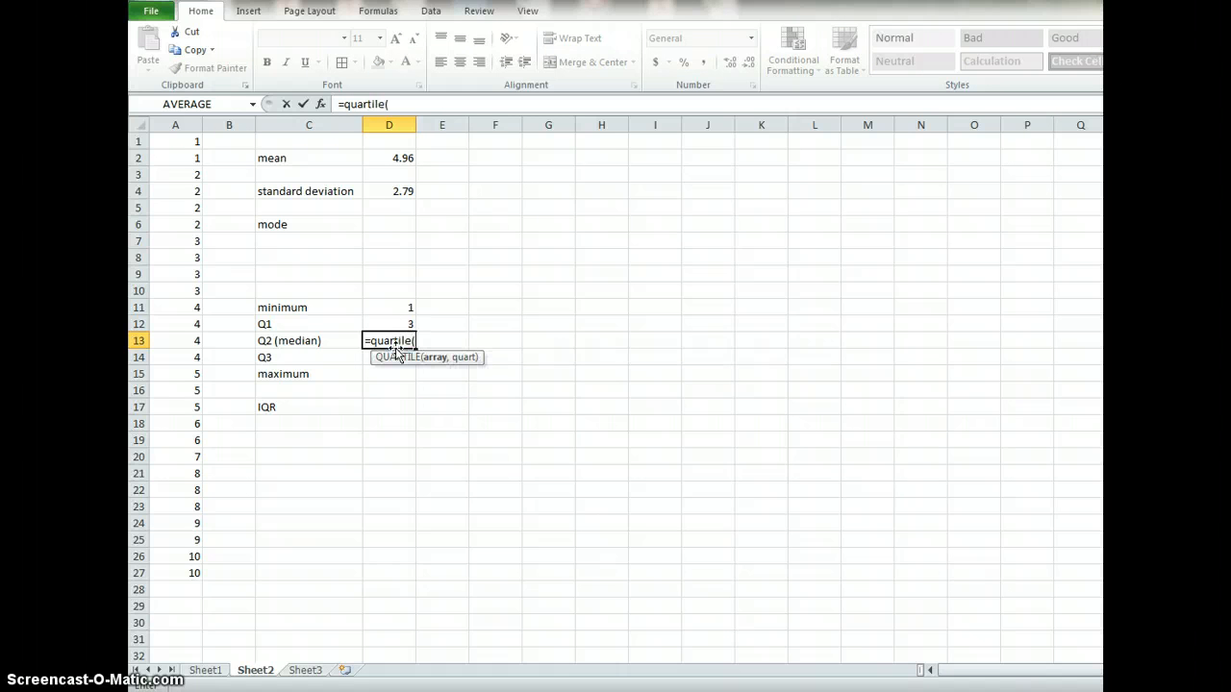
text(A1:A27)
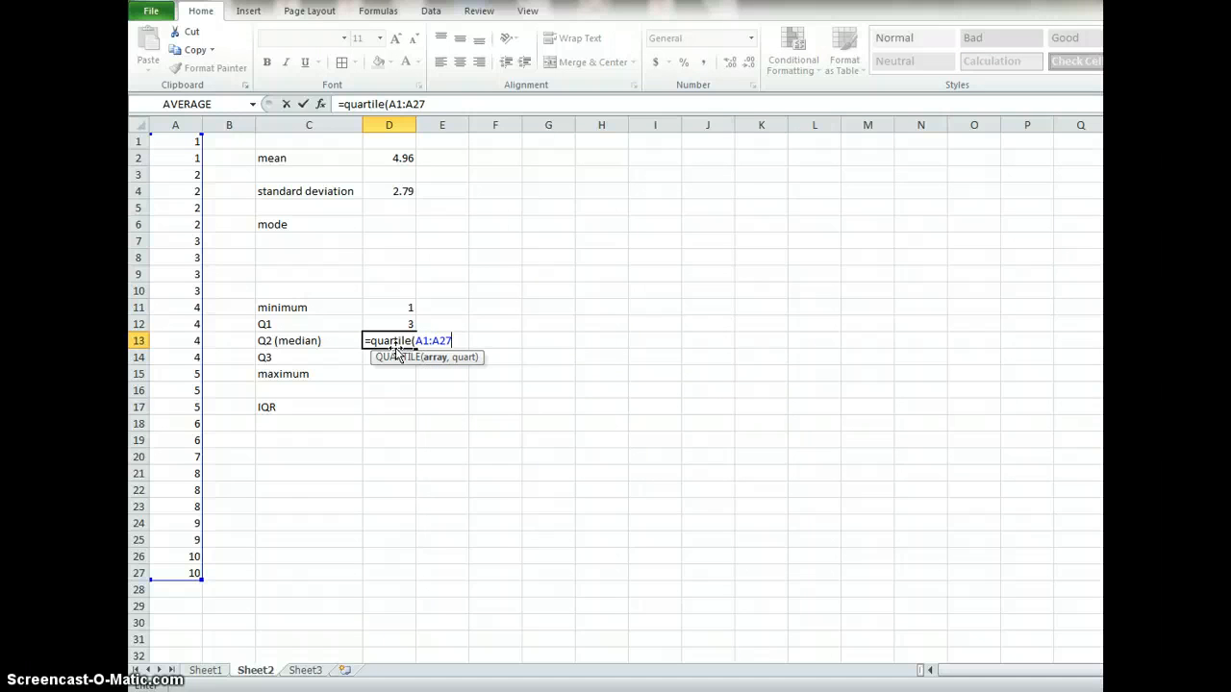
text())
key(BackSpace)
text(,)
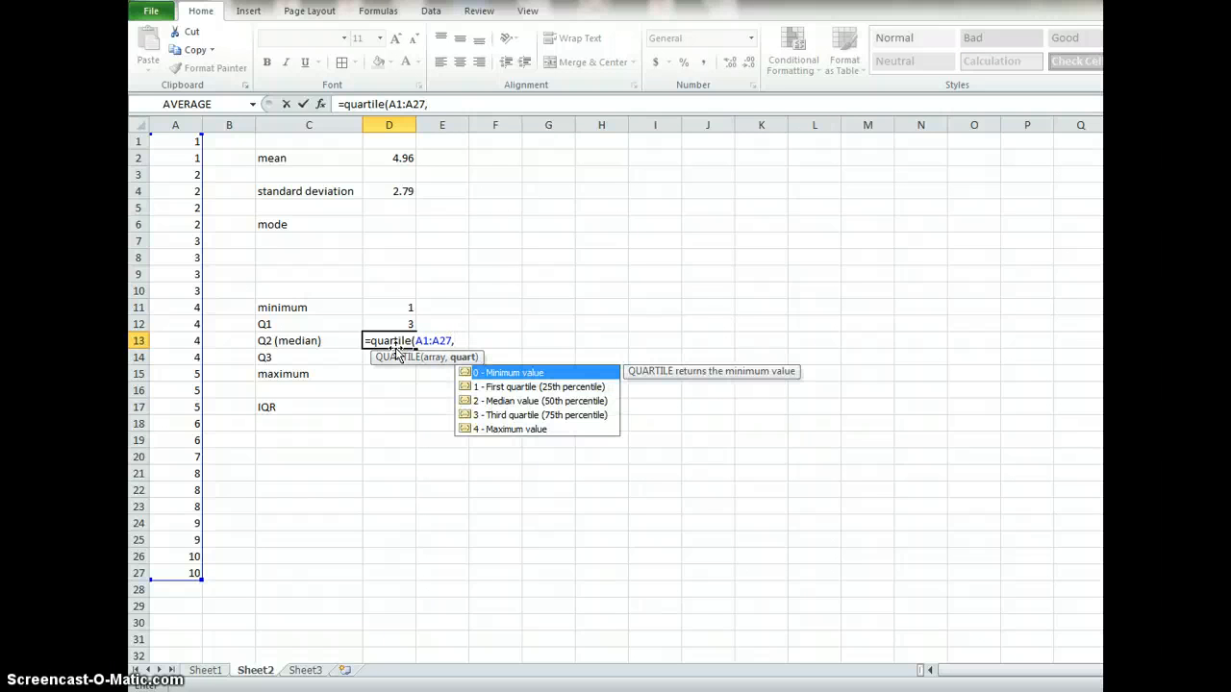
text(2))
key(Return)
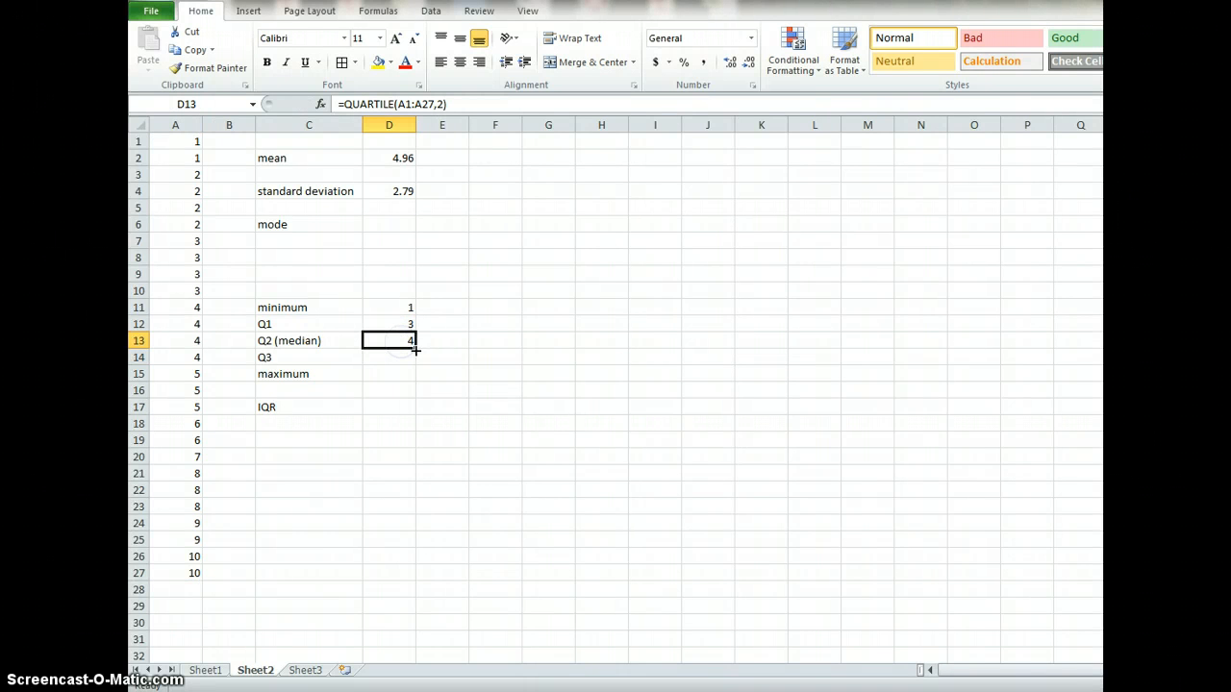
Fill the median formula down into the Q3 cell D14 and edit it to =QUARTILE(A1:A27,3).
drag(413, 347, 409, 362)
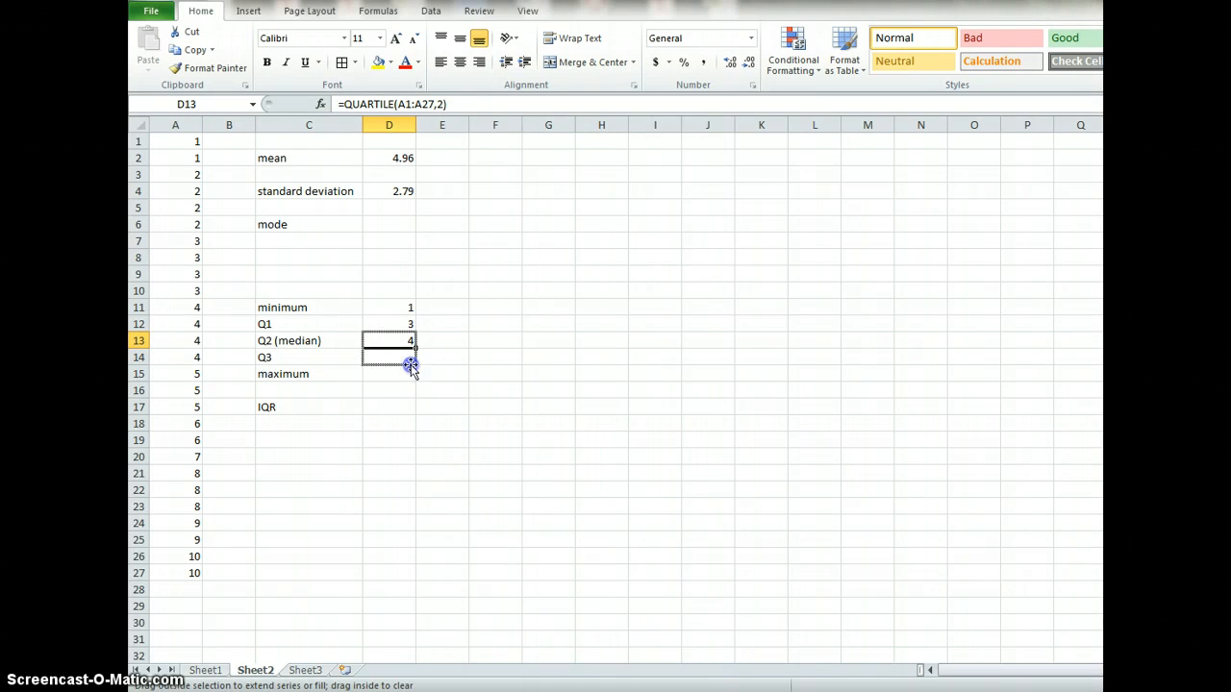
click(392, 357)
key(F2)
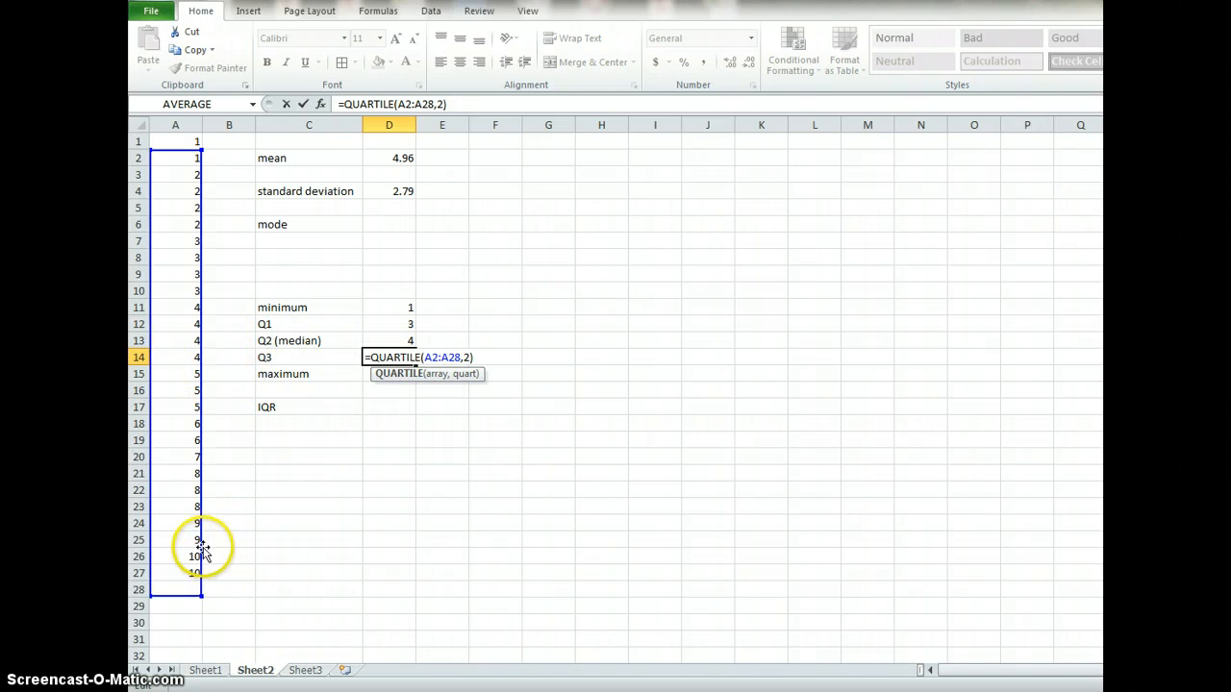
drag(203, 548, 203, 525)
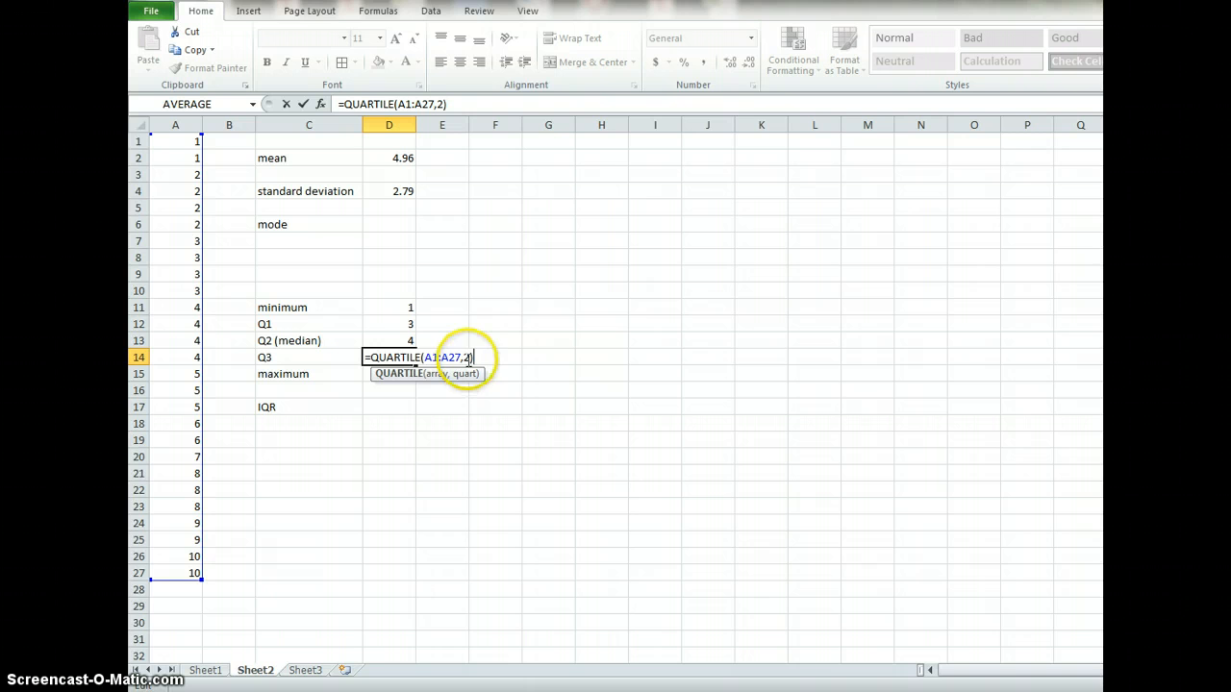
click(467, 356)
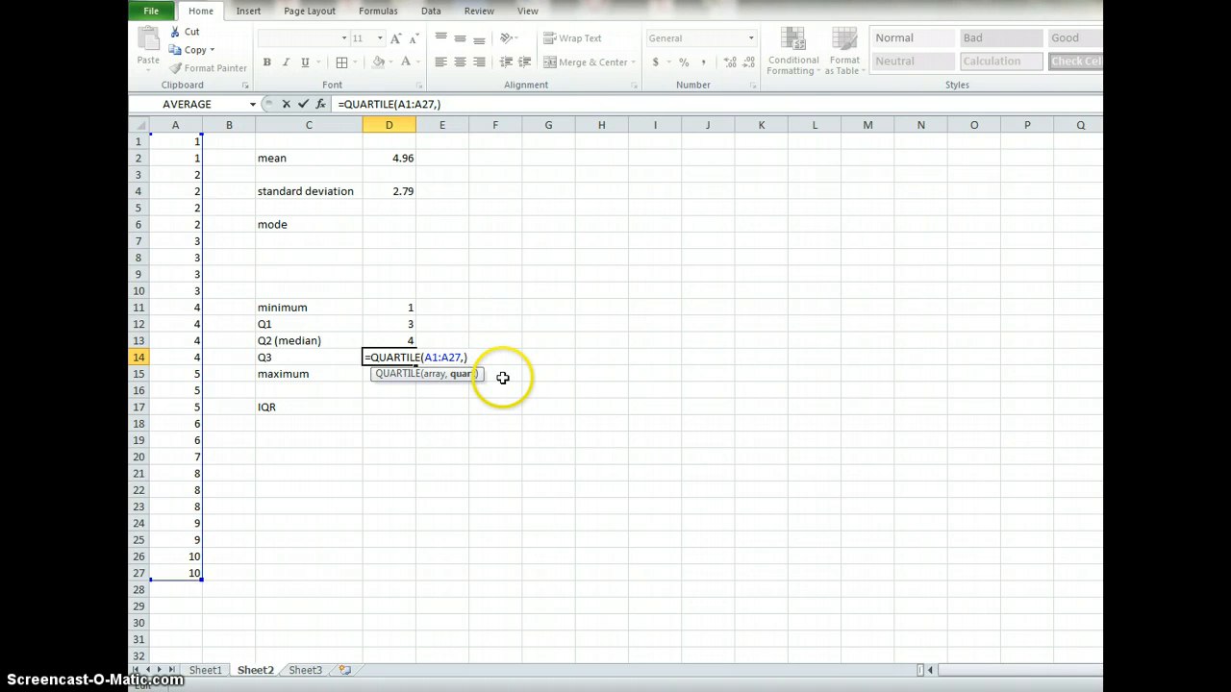
text(3)
key(Return)
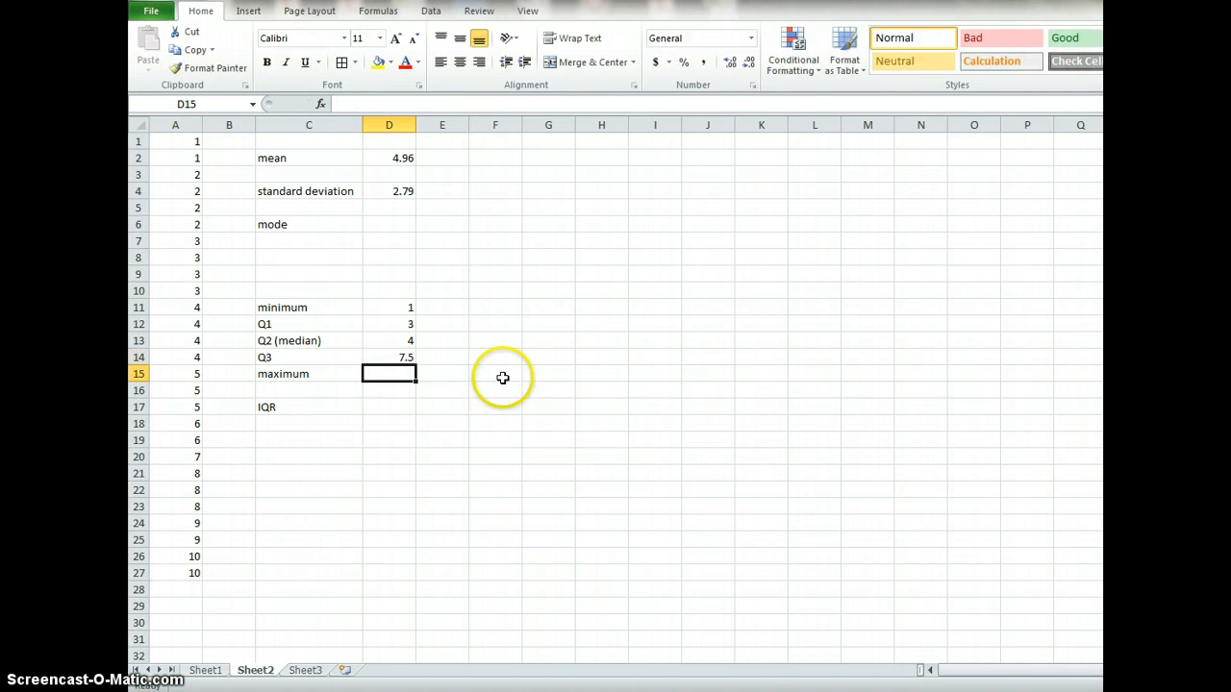
Fill the Q3 formula down into the maximum's cell D15 and edit it to =QUARTILE(A1:A27,4).
click(407, 358)
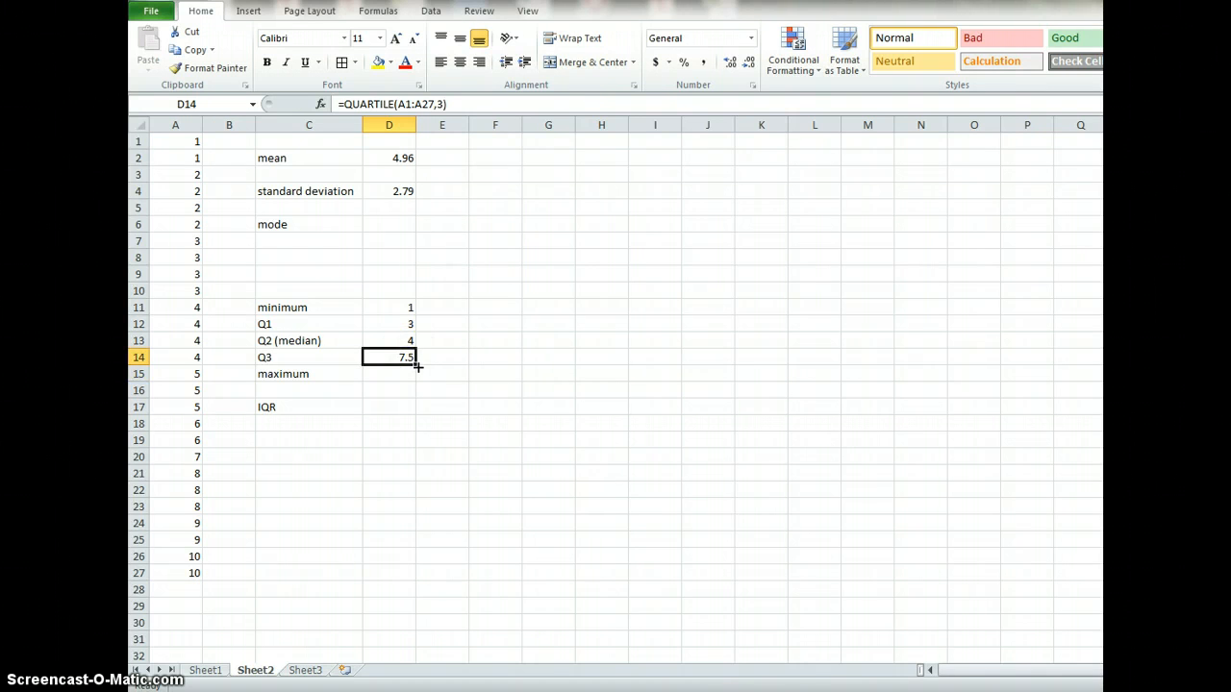
drag(417, 366, 423, 389)
click(394, 375)
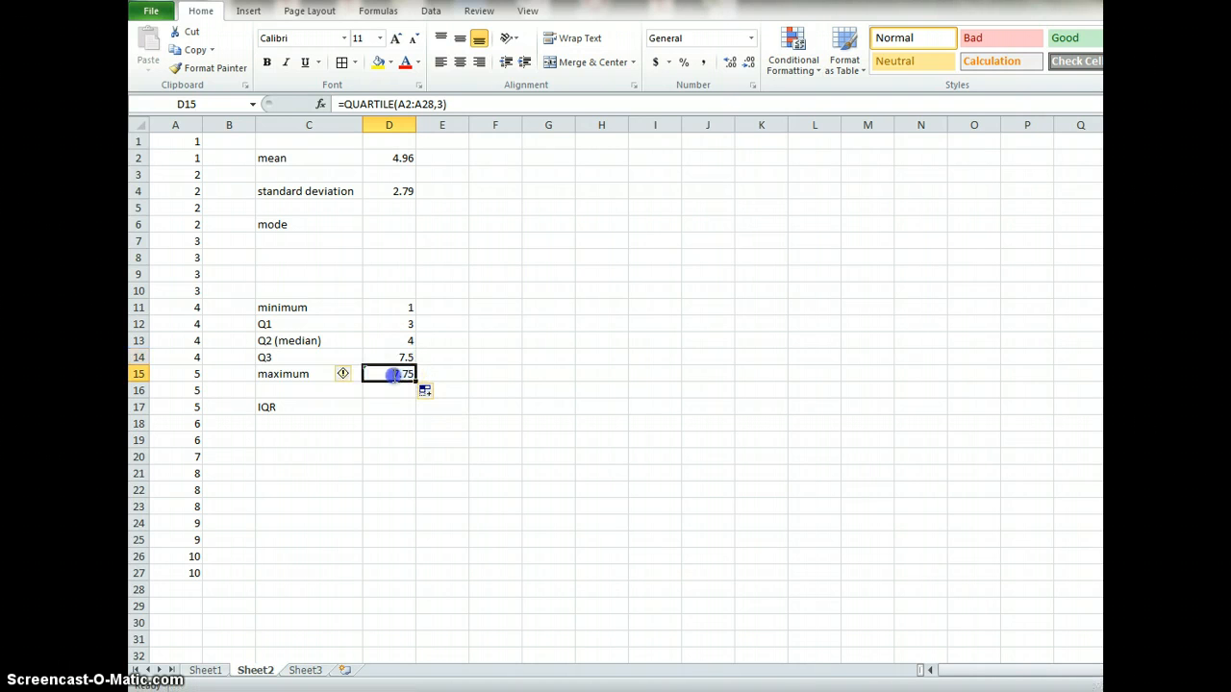
double_click(394, 375)
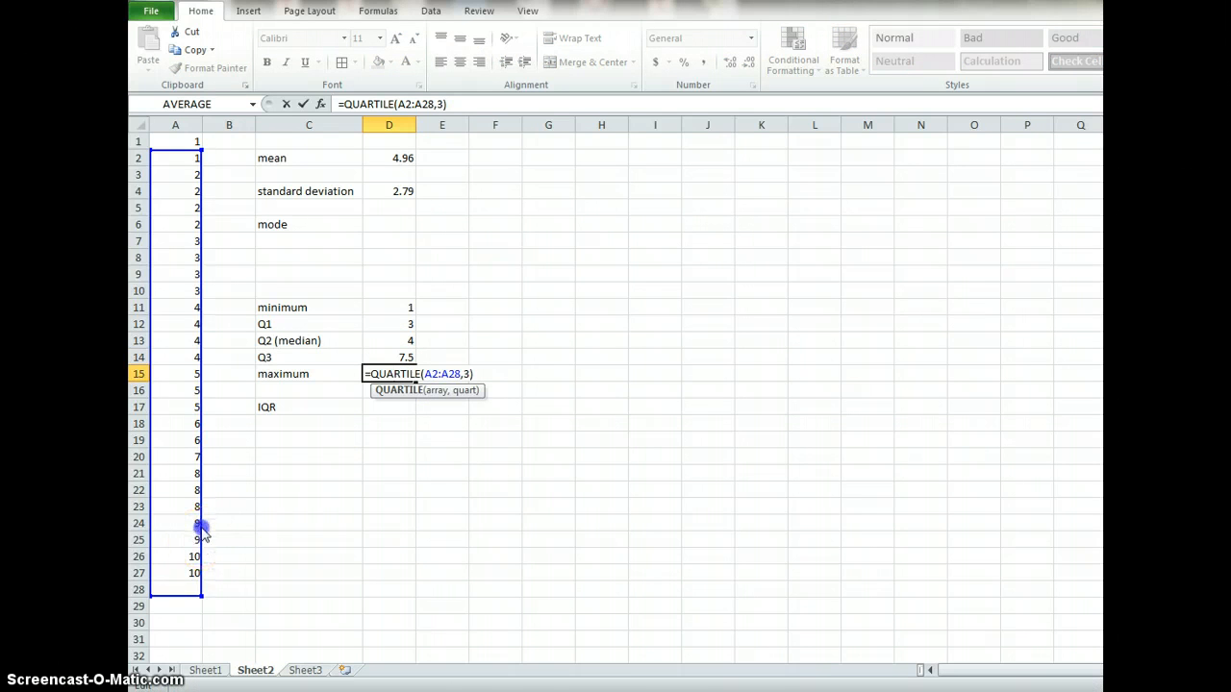
drag(202, 532, 202, 516)
drag(477, 375, 466, 375)
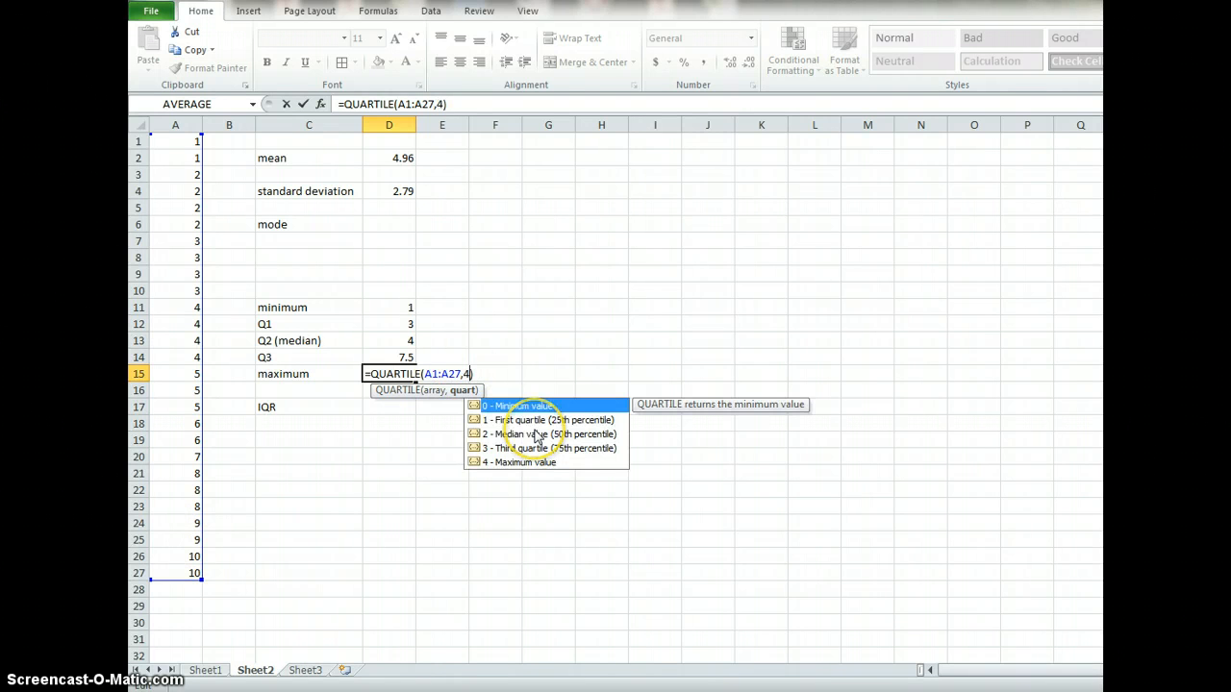
text(4)
key(Return)
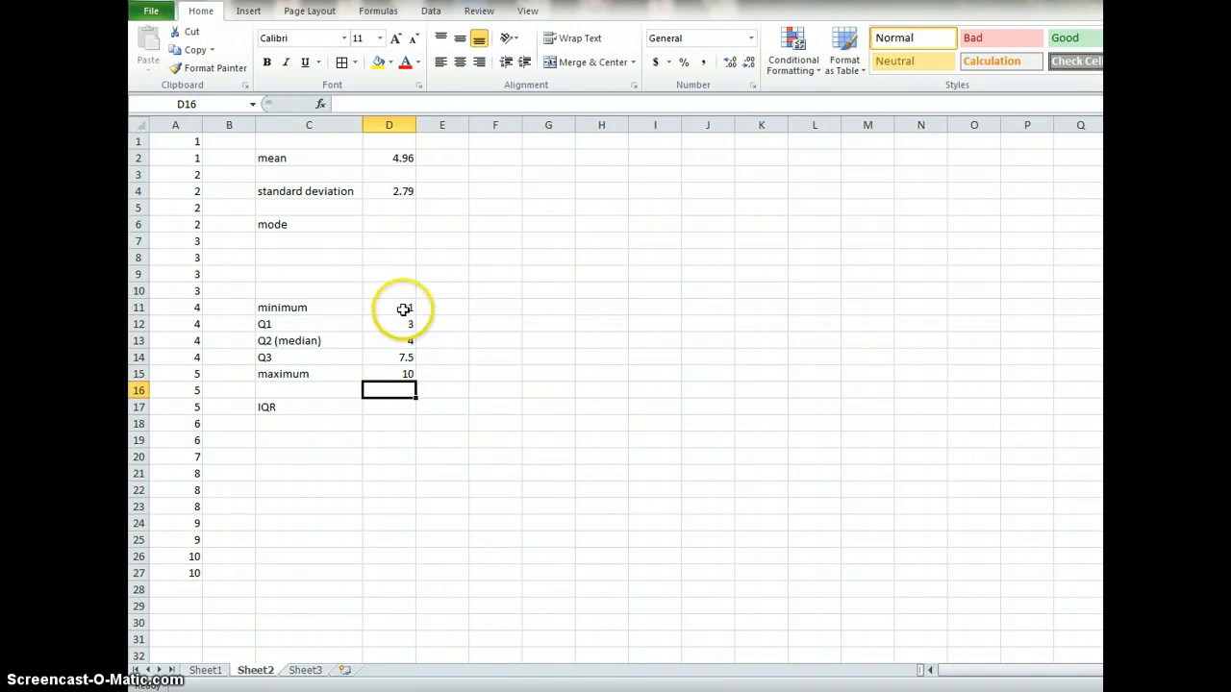
Clear the Q1 through maximum formulas in cells D12:D15, keeping the minimum formula in D11.
drag(403, 322, 398, 374)
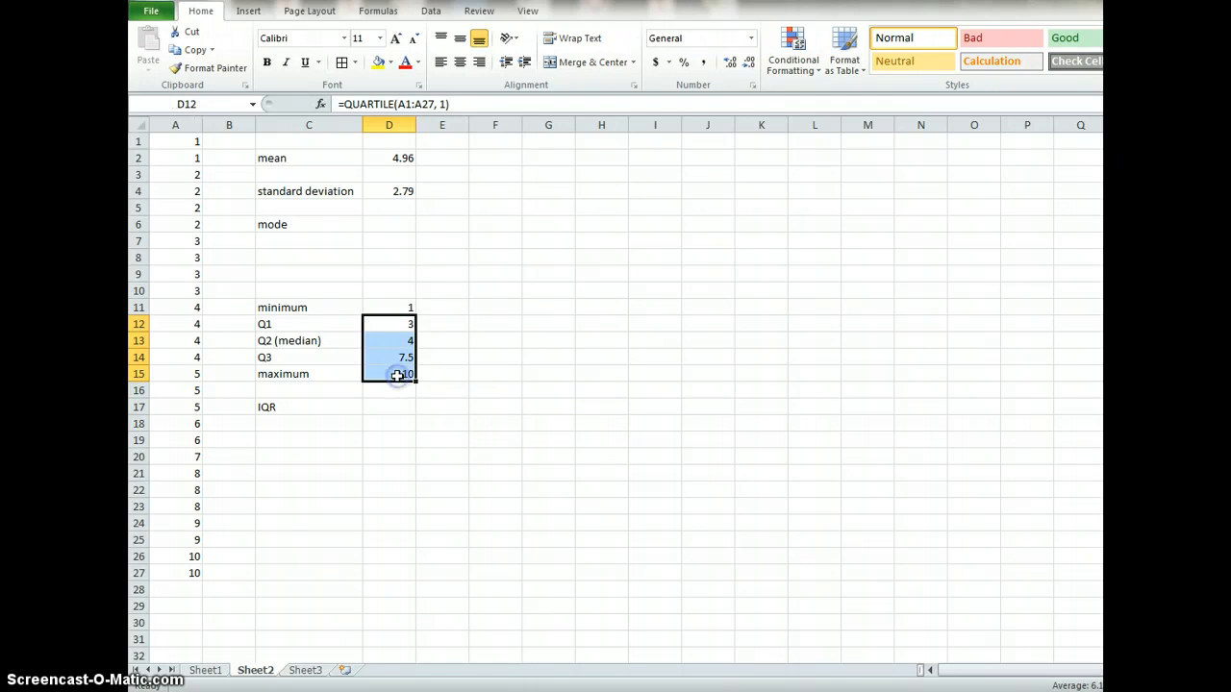
key(Delete)
key(Up)
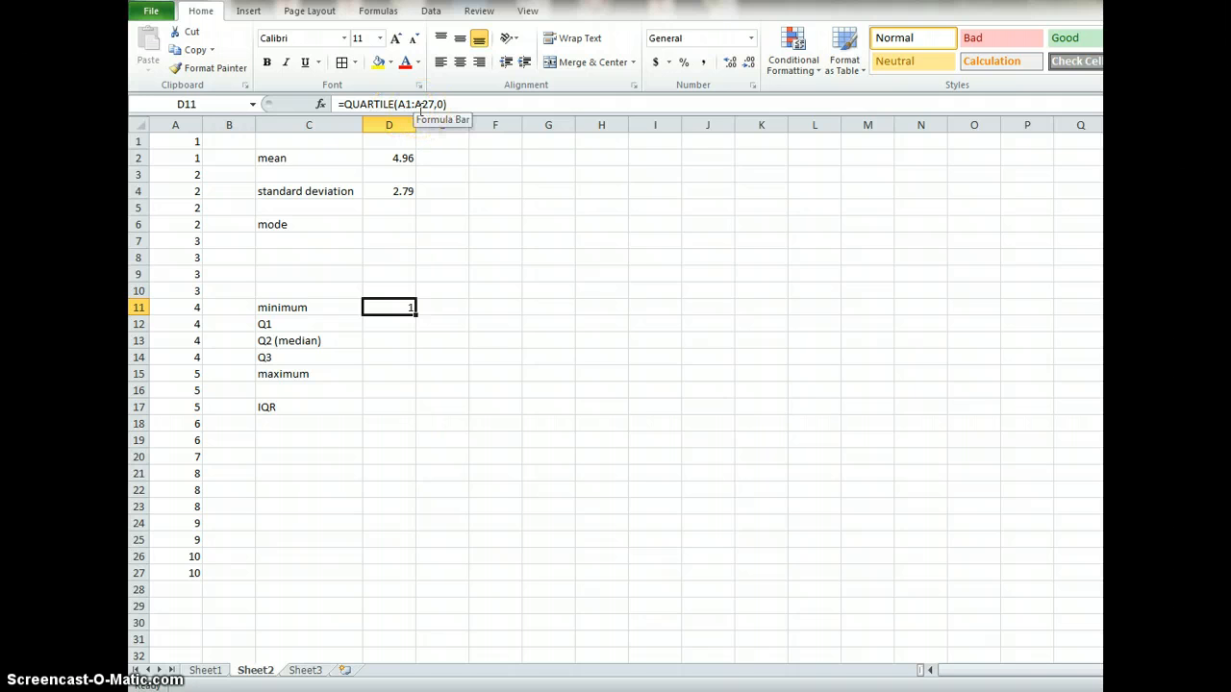
Try to fill the minimum's formula from cell D11 down into the Q1 cell D12.
click(401, 305)
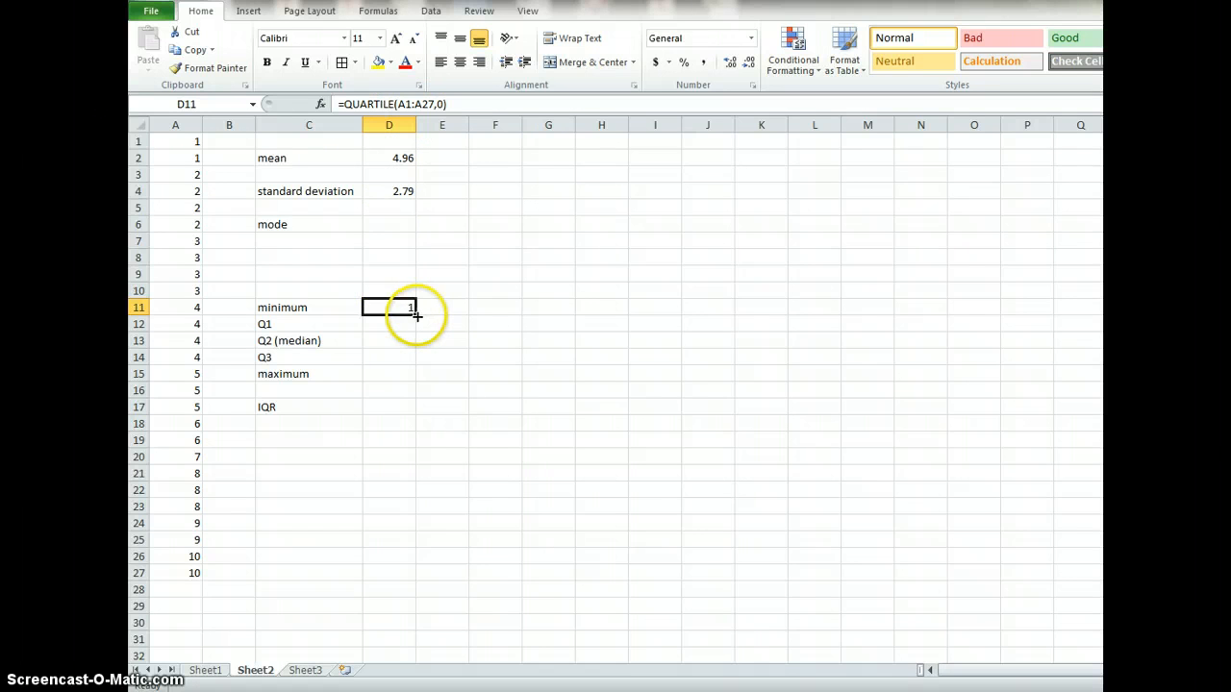
drag(415, 314, 415, 331)
click(438, 359)
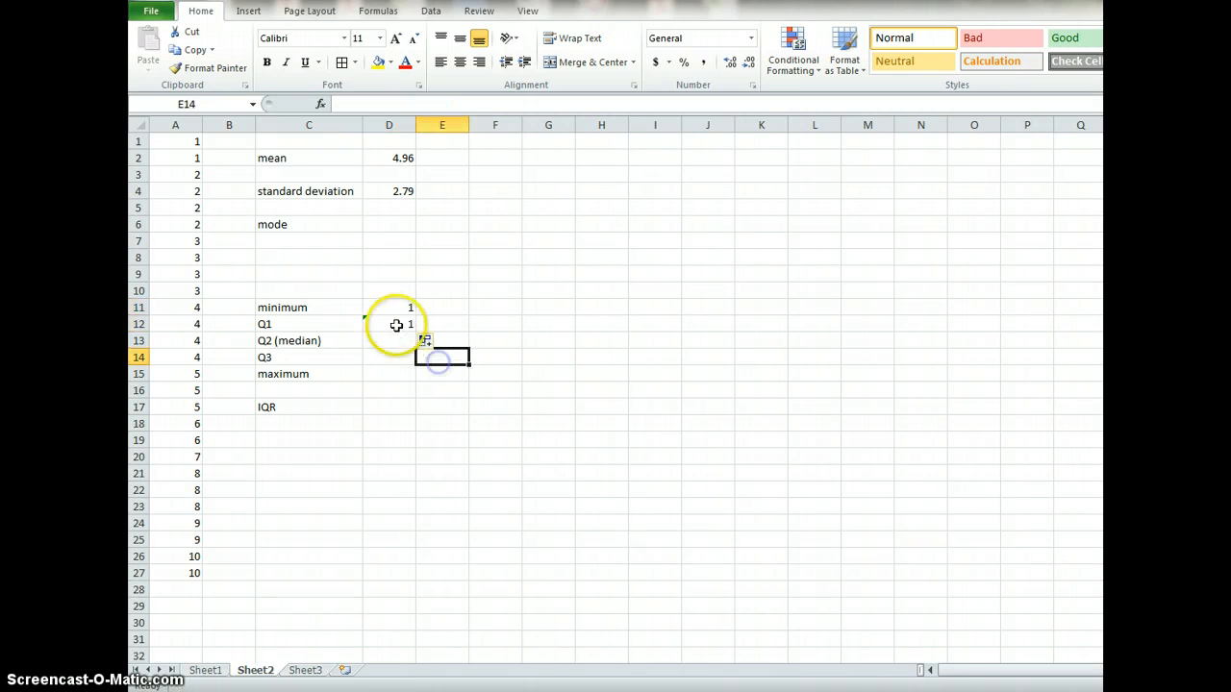
click(396, 325)
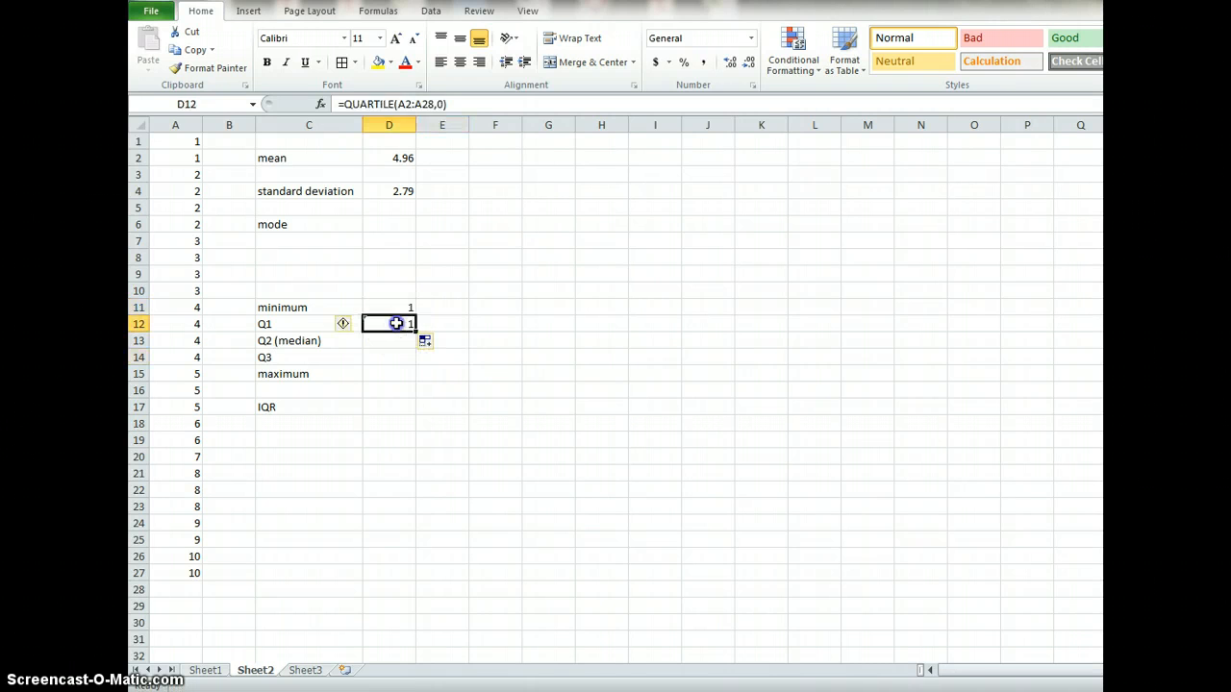
Start editing the range of the copied formula in cell D12, then clear the cell's entire content.
click(417, 105)
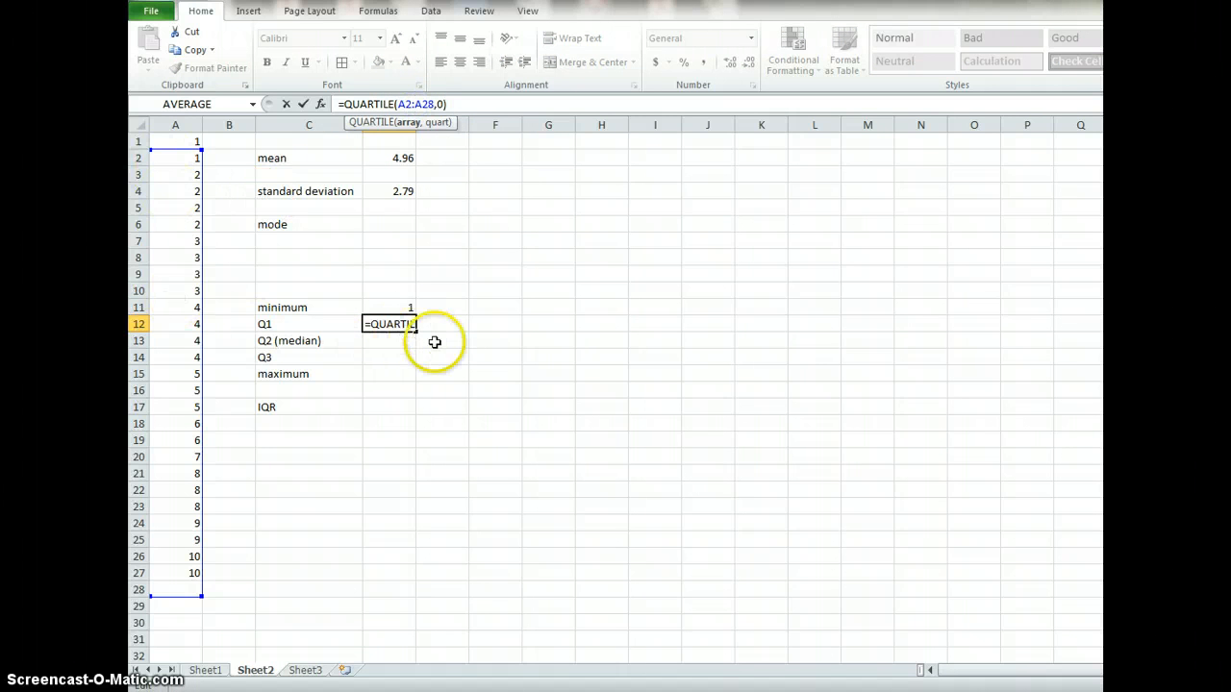
key(Delete)
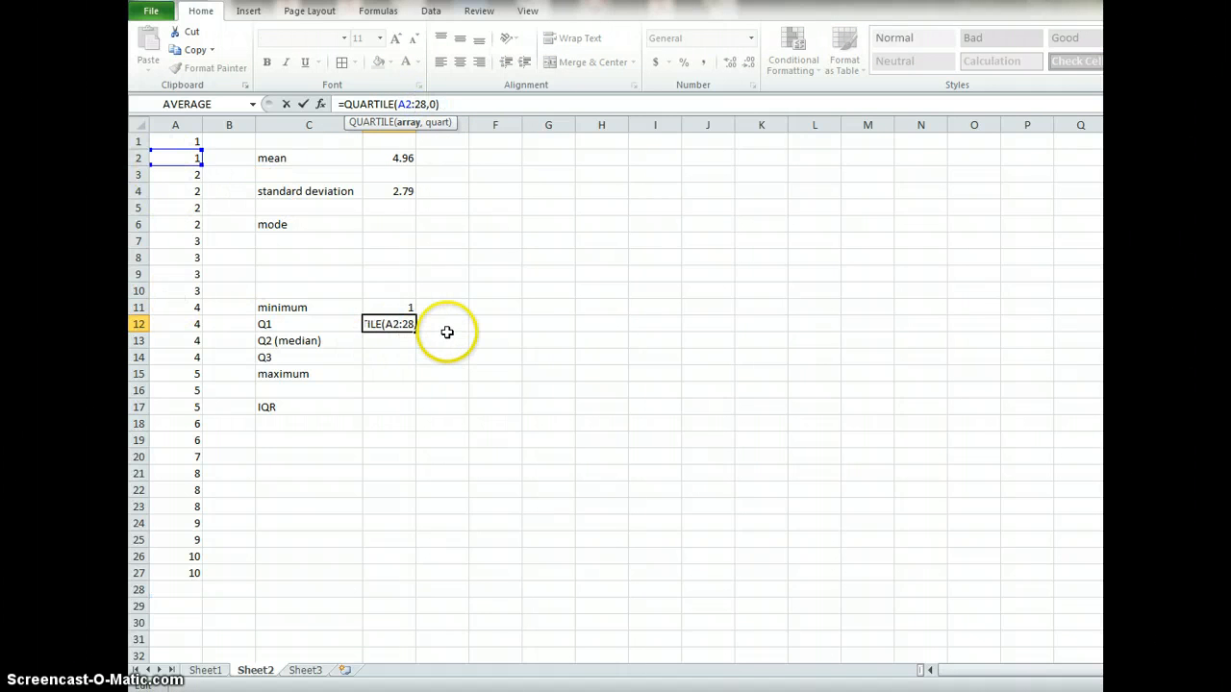
drag(453, 100, 302, 77)
key(Delete)
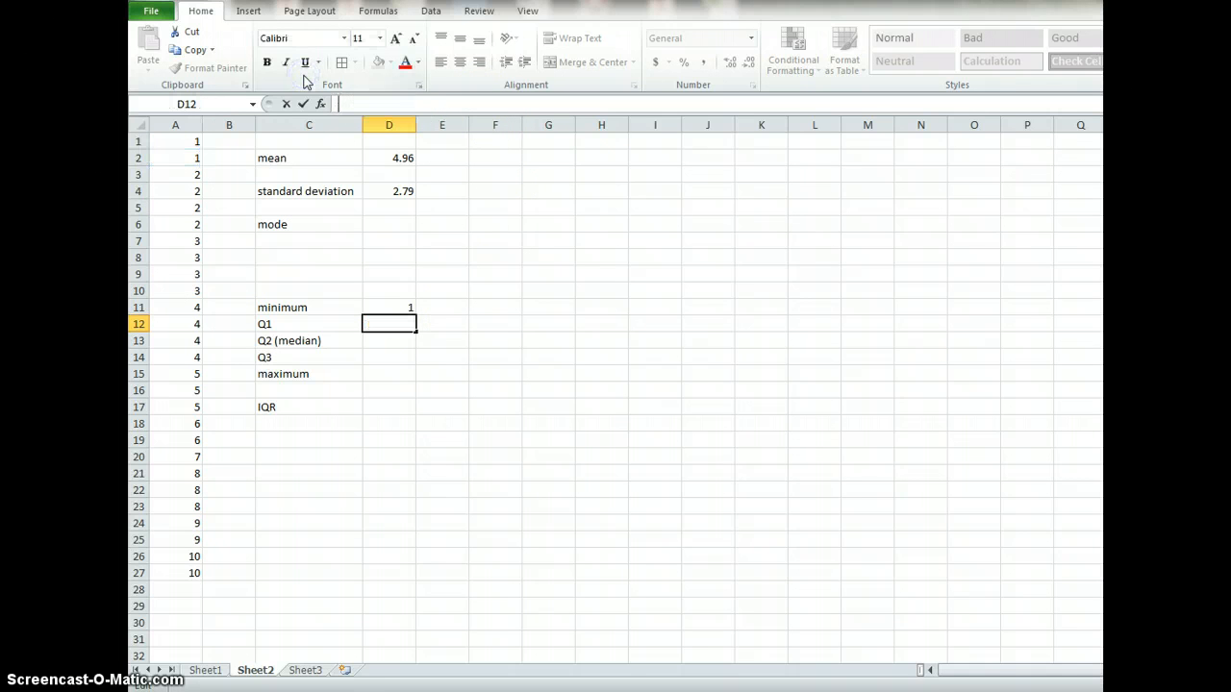
Make the data range absolute in the minimum's cell D11, so the formula reads =QUARTILE($A$1:$A$27,0).
click(390, 305)
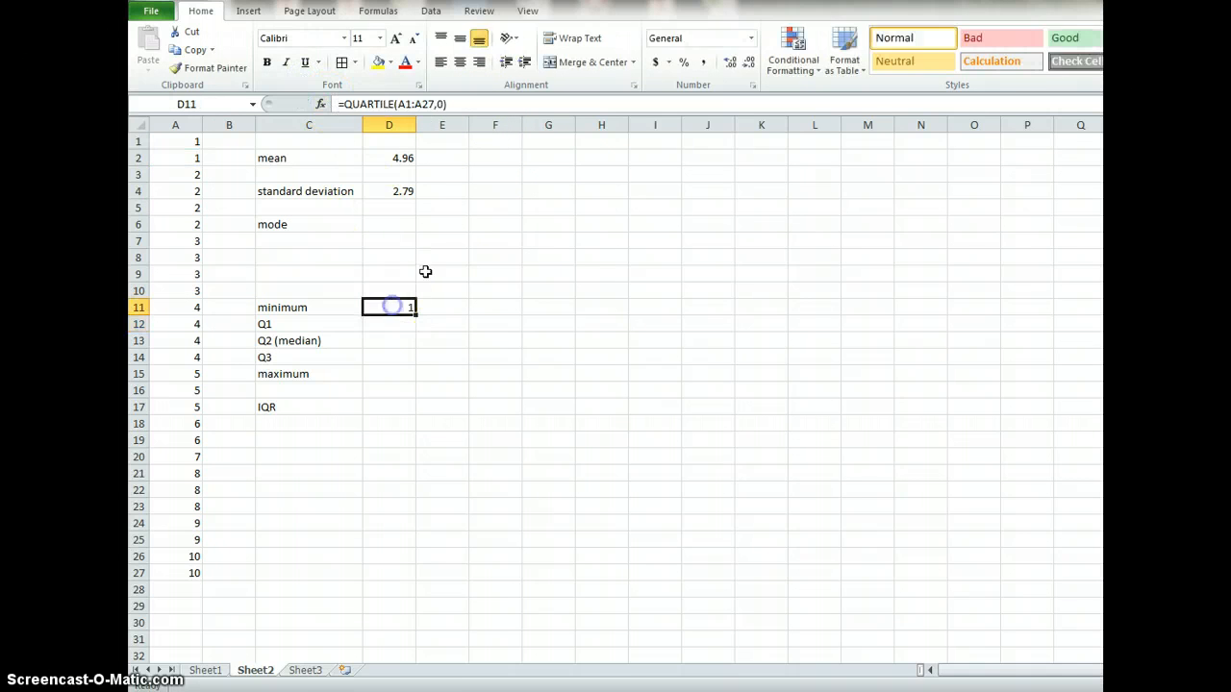
click(414, 103)
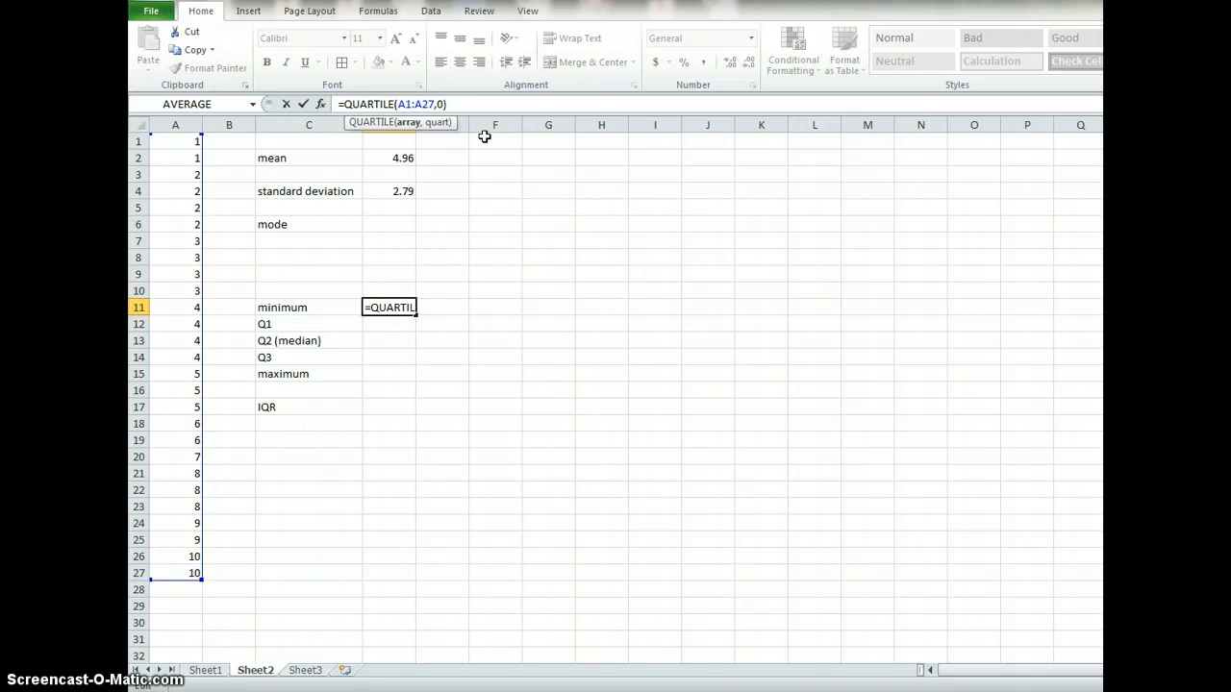
key(F4)
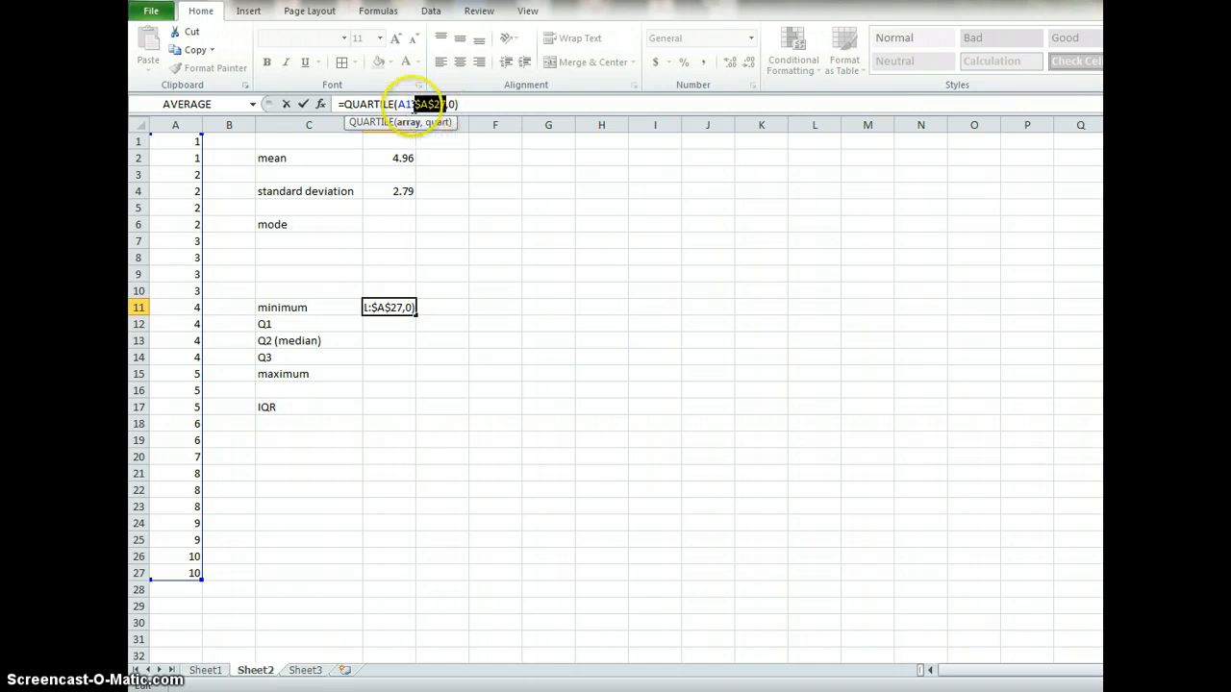
click(397, 104)
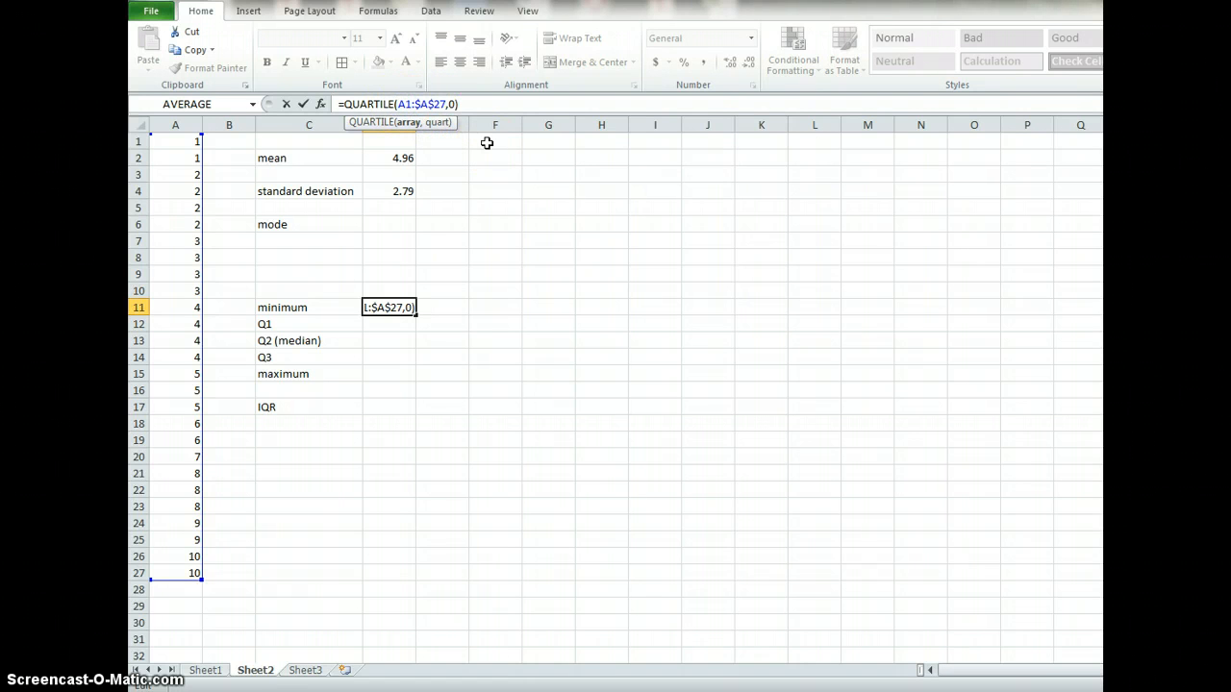
text($)
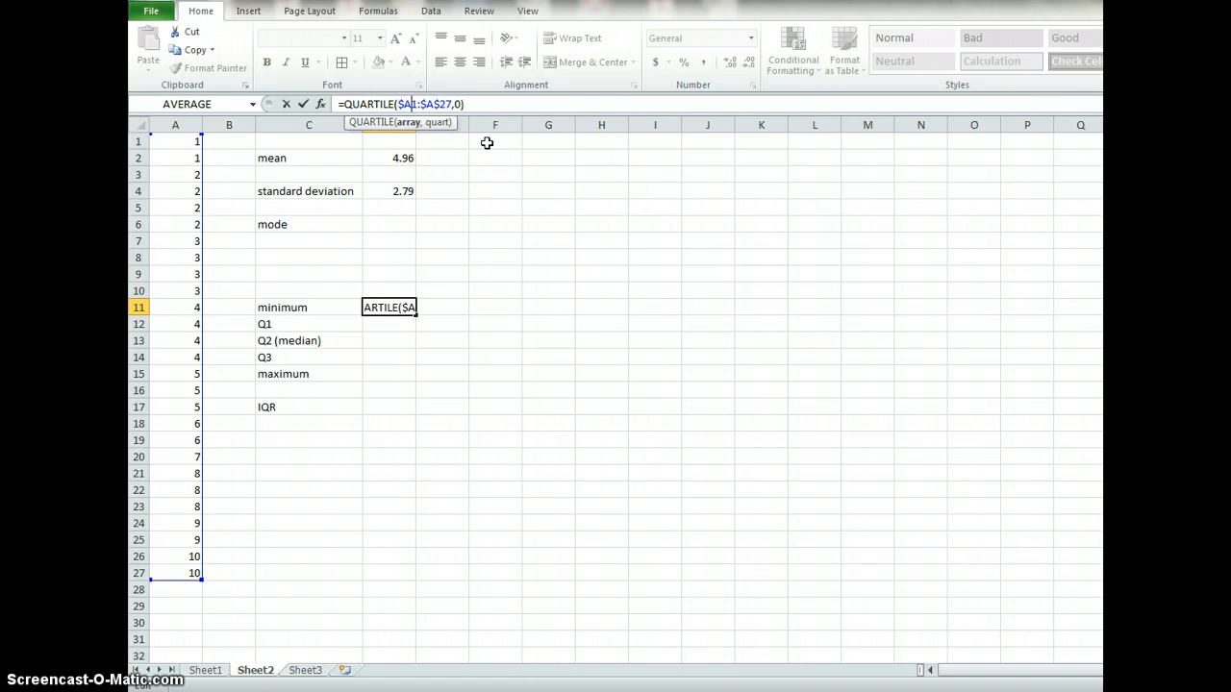
key(Right)
text($)
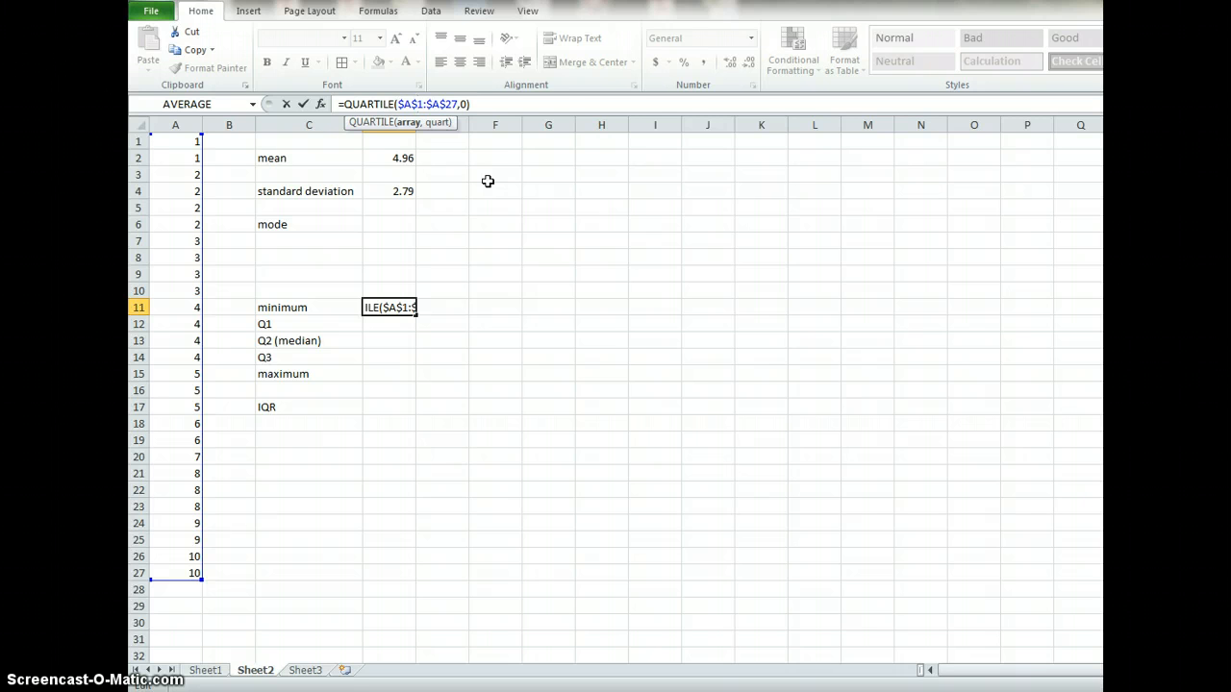
key(Return)
Fill the minimum's formula from cell D11 down through the Q1 to maximum cells D12:D15.
click(392, 304)
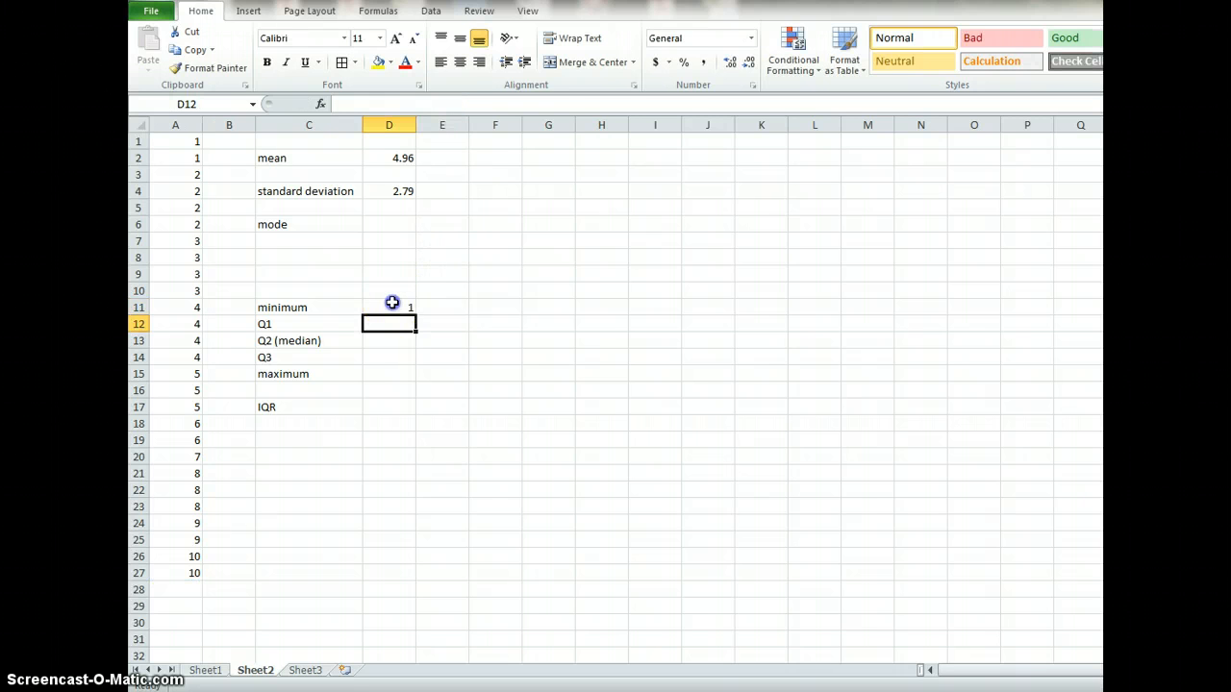
drag(414, 314, 411, 334)
click(391, 323)
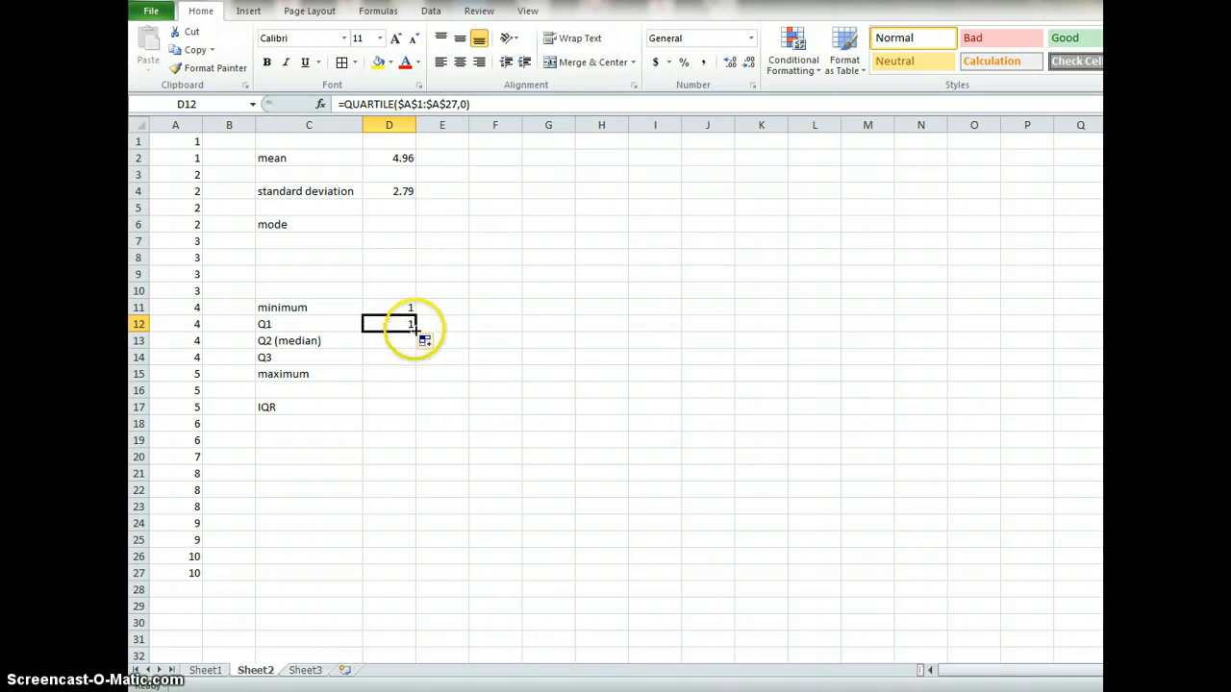
drag(415, 330, 411, 377)
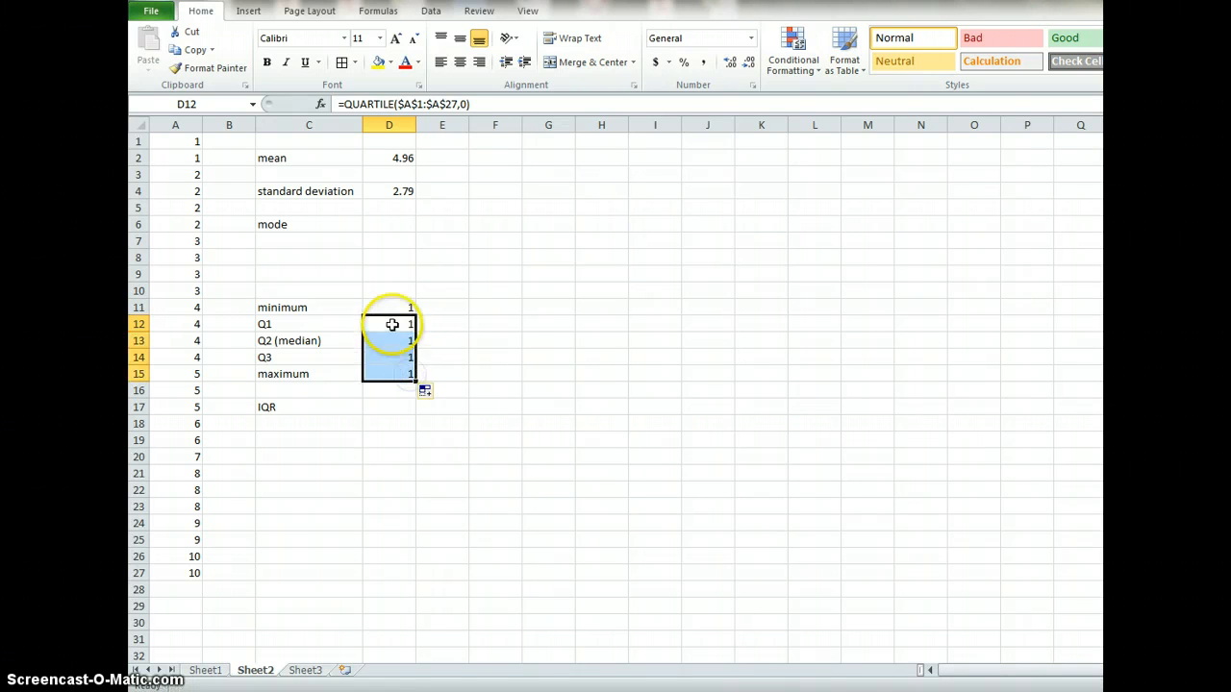
Change the quartile argument to 1 in the Q1 cell D12 and to 2 in the median's cell D13.
click(392, 325)
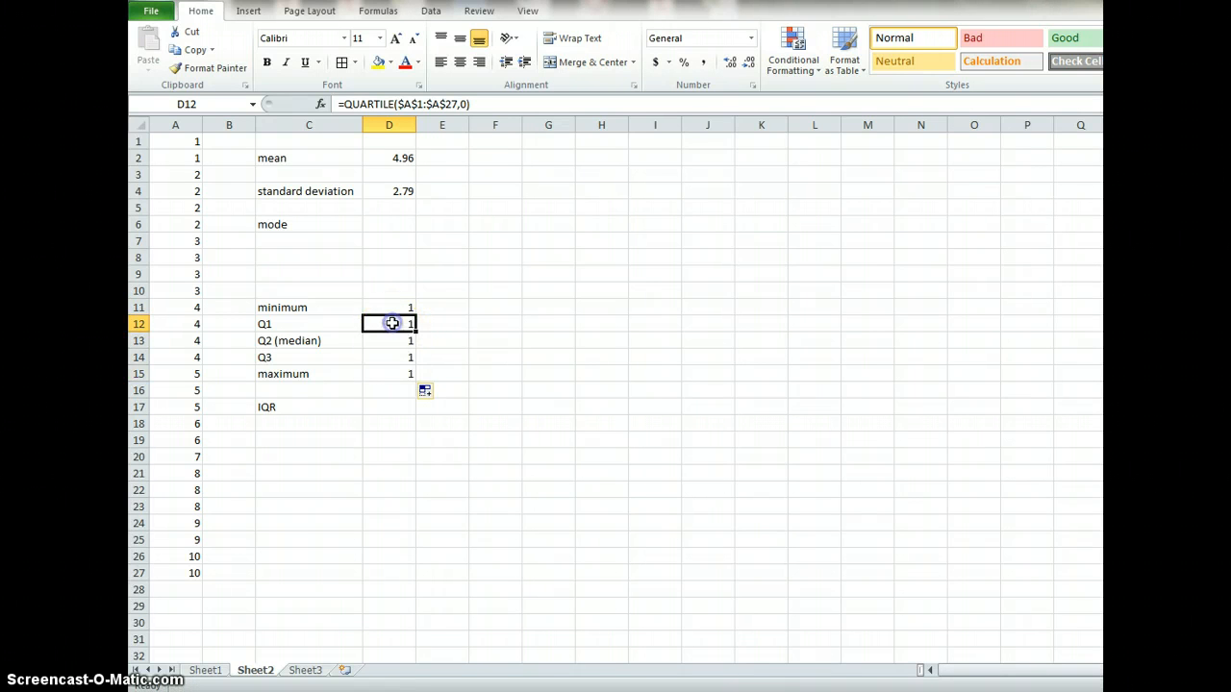
click(464, 104)
double_click(463, 104)
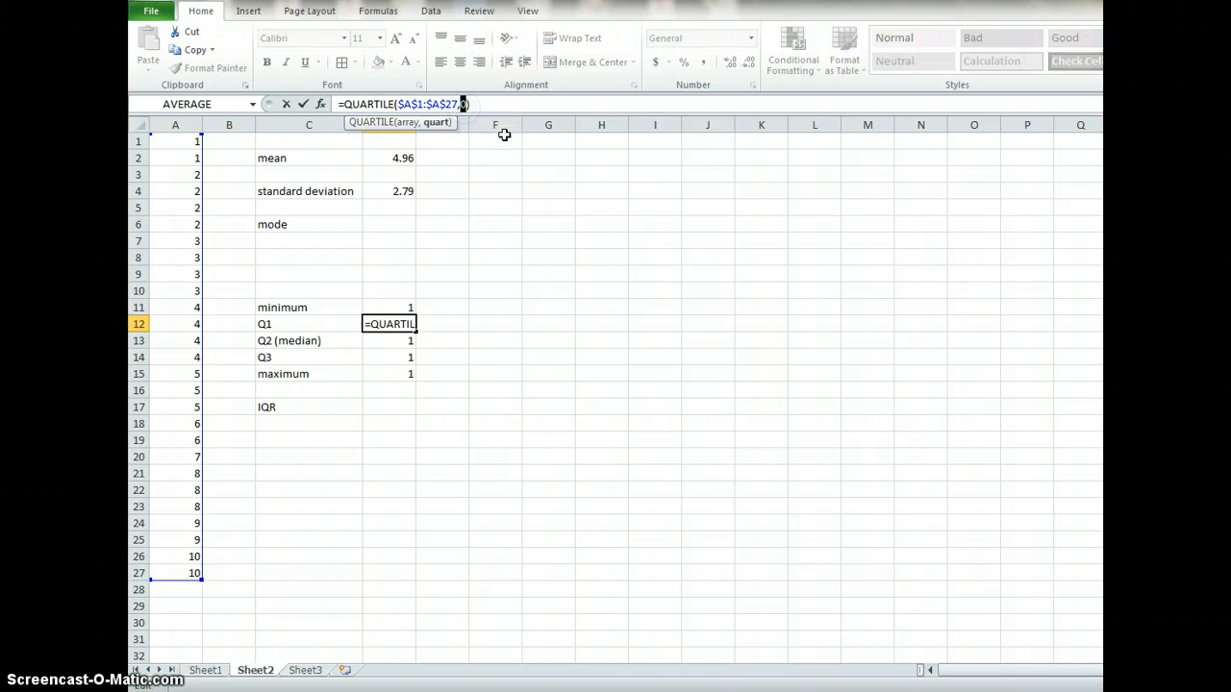
text(1)
key(Return)
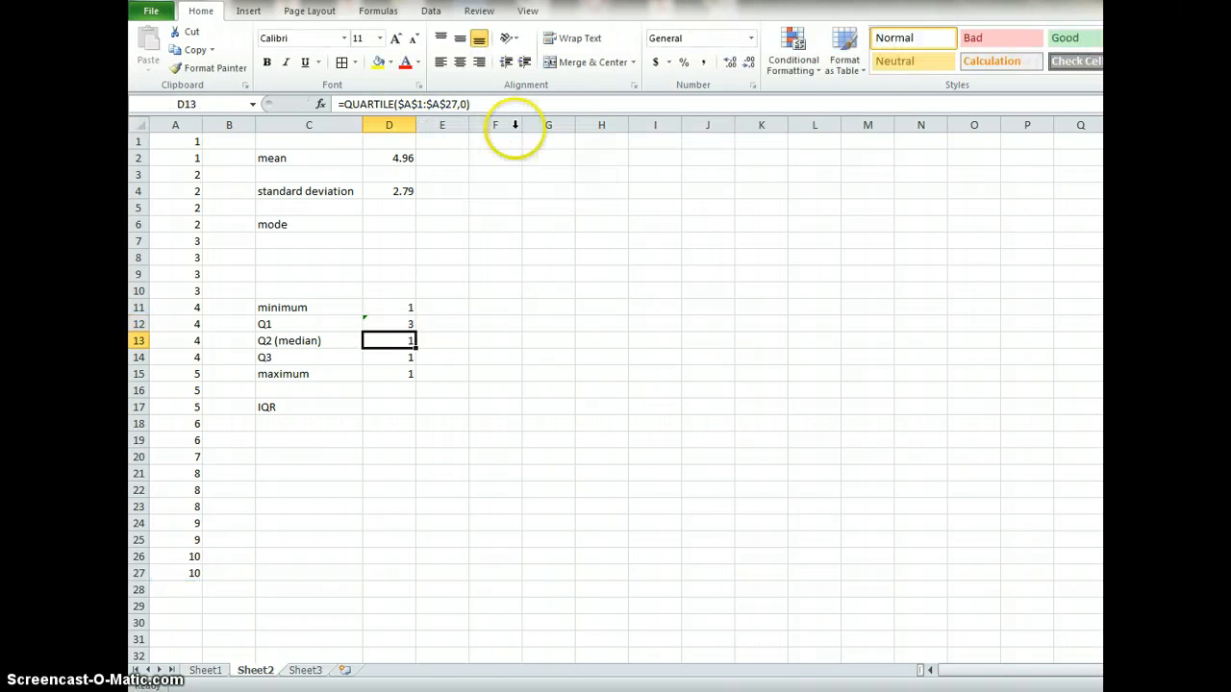
click(462, 104)
double_click(463, 104)
text(2)
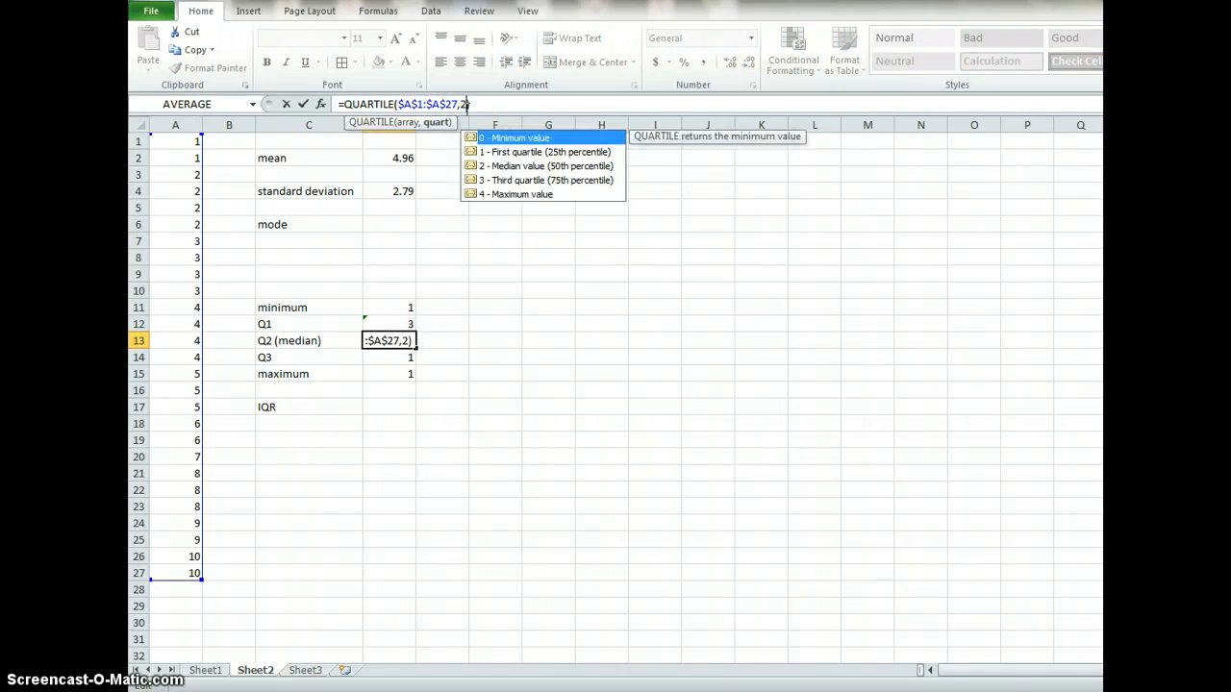
key(Return)
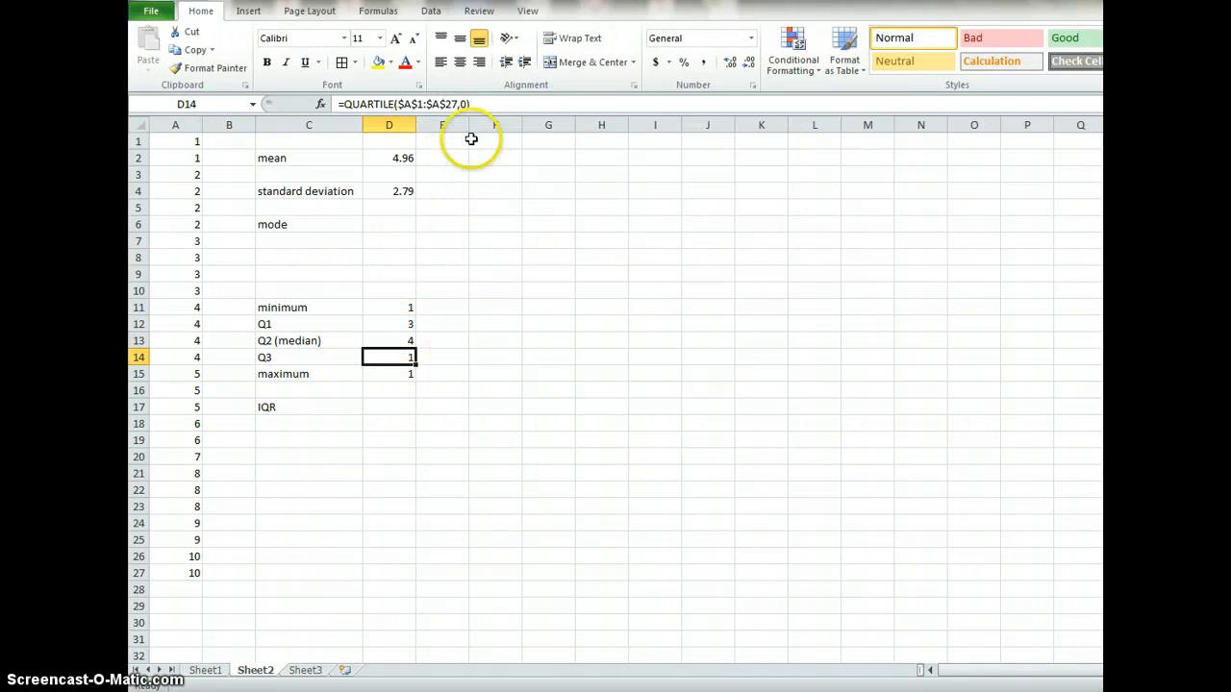
Change the quartile argument to 3 in the Q3 cell D14 and to 4 in the maximum's cell D15.
double_click(464, 104)
text(3)
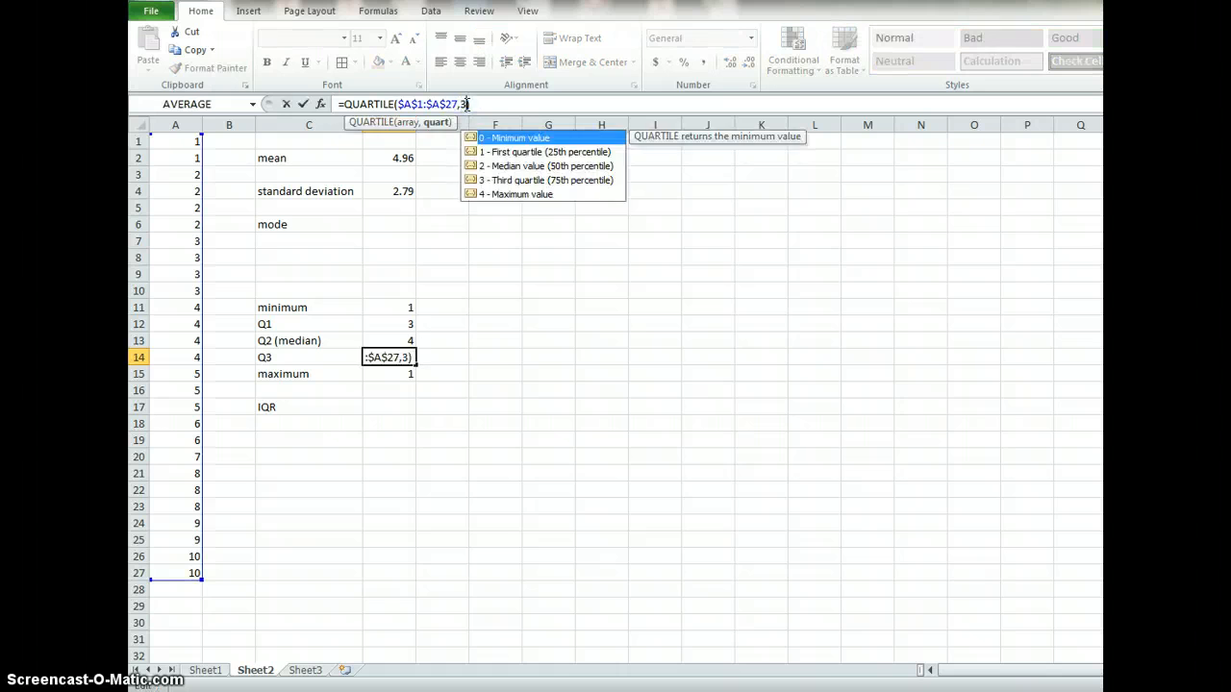
key(Return)
double_click(463, 103)
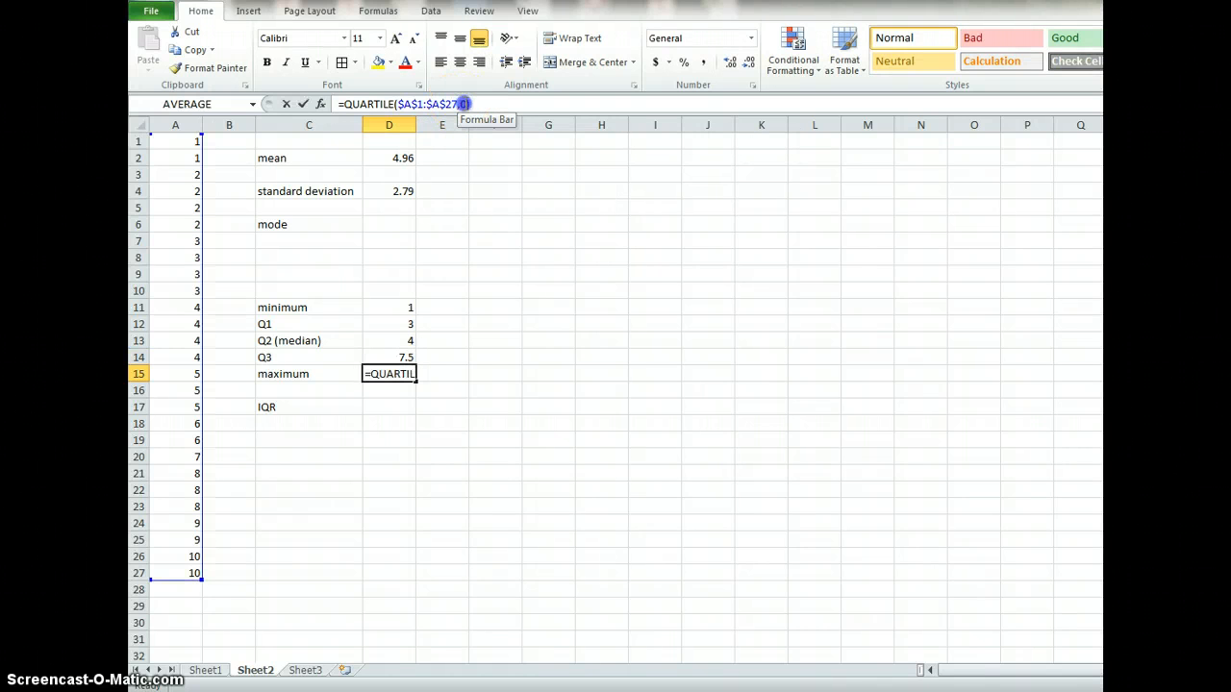
text(4)
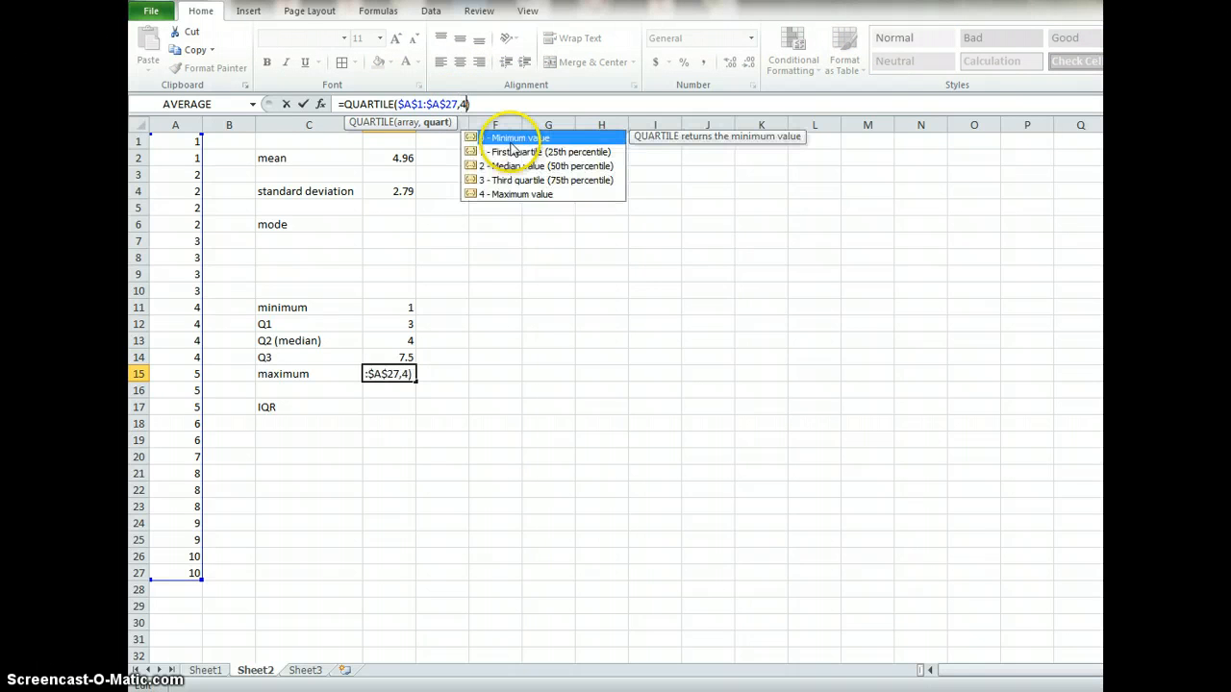
key(Return)
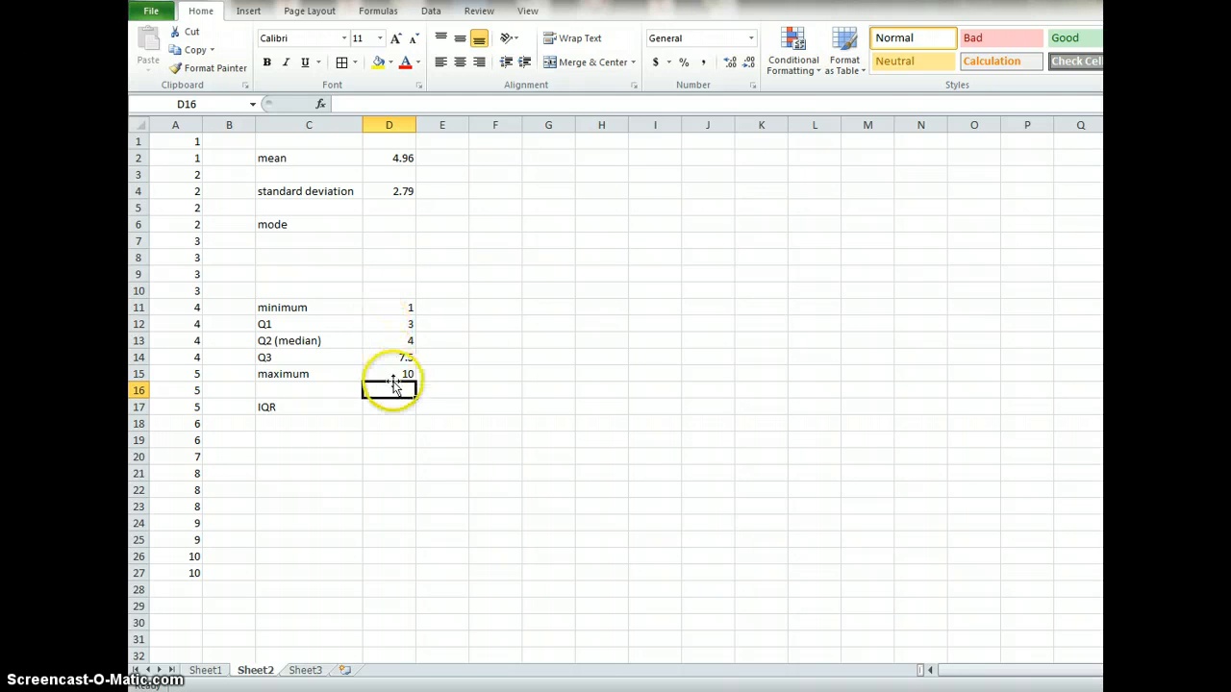
drag(376, 310, 387, 374)
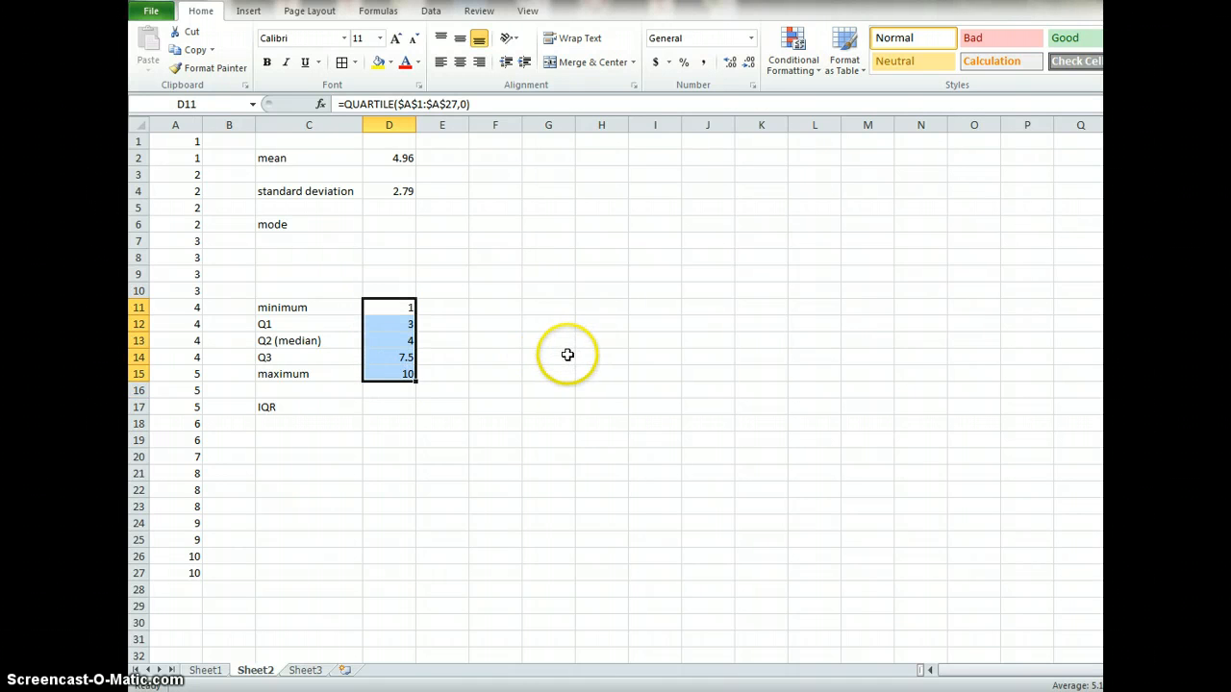
Calculate the IQR in cell D17 by subtracting Q1 from Q3 with the formula =D14-D12.
click(384, 409)
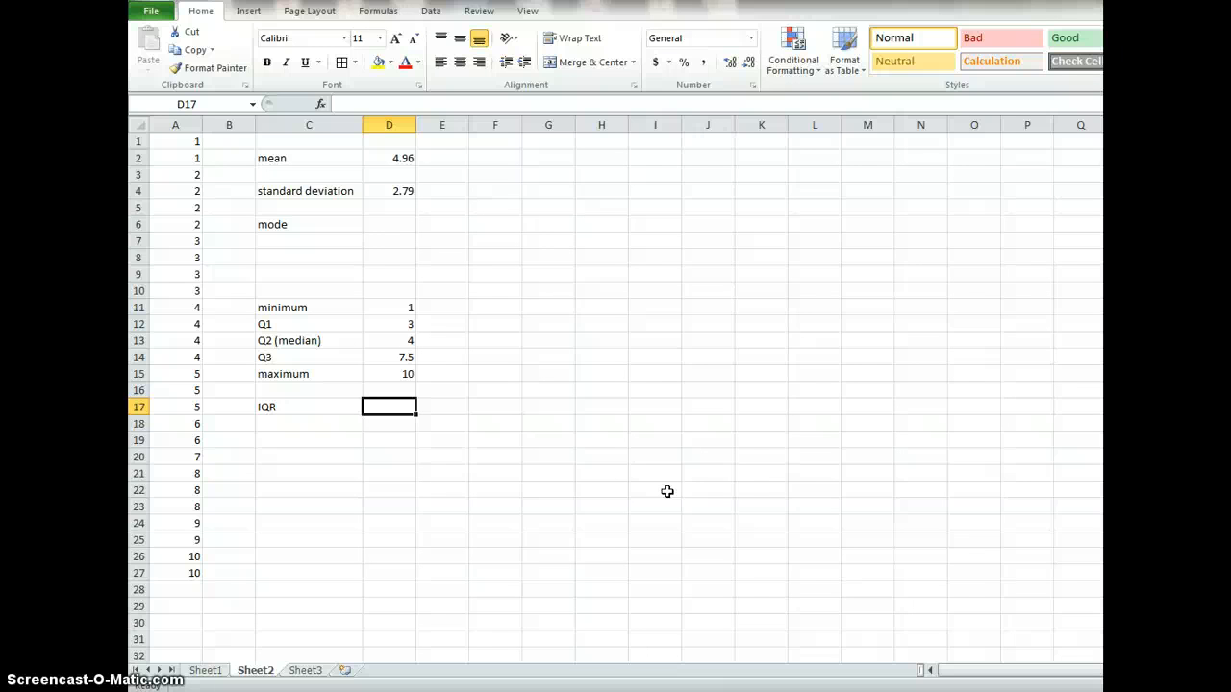
text(=)
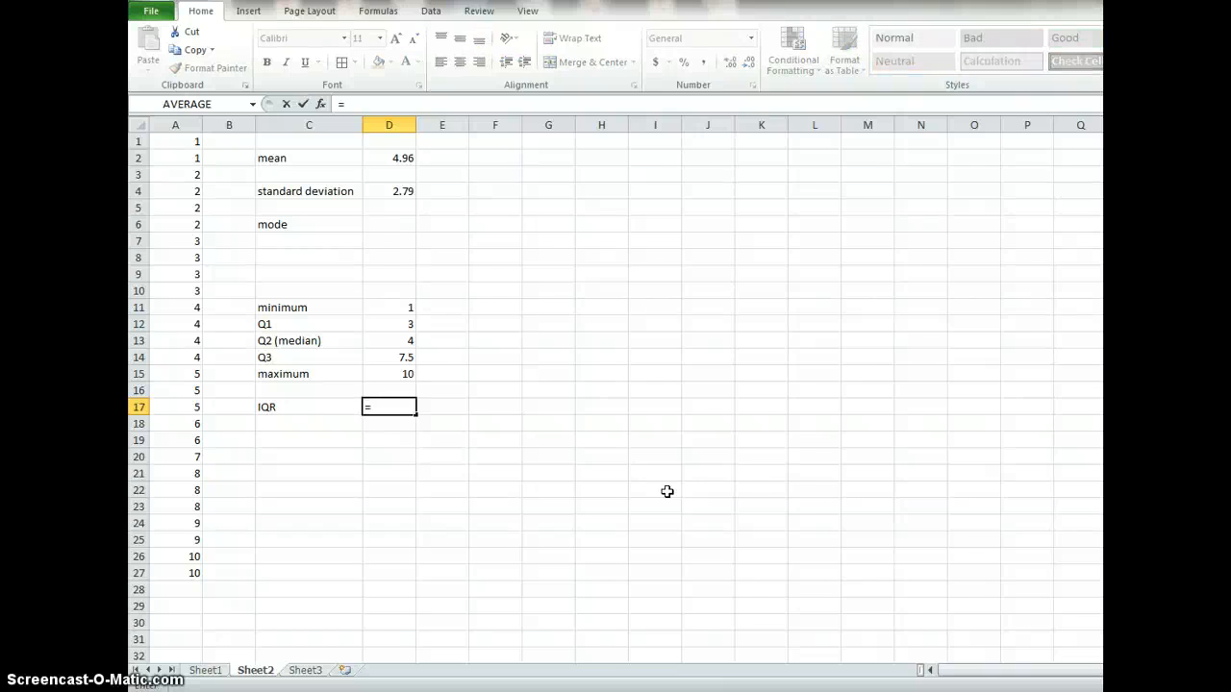
click(399, 359)
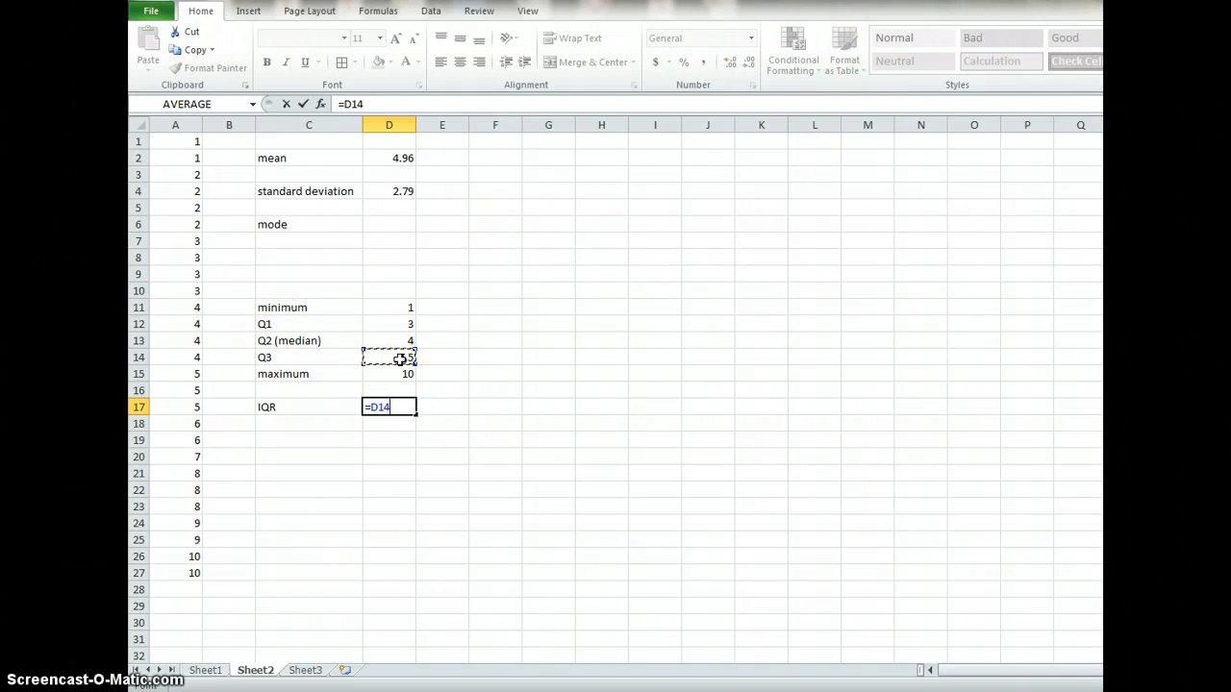
text(-)
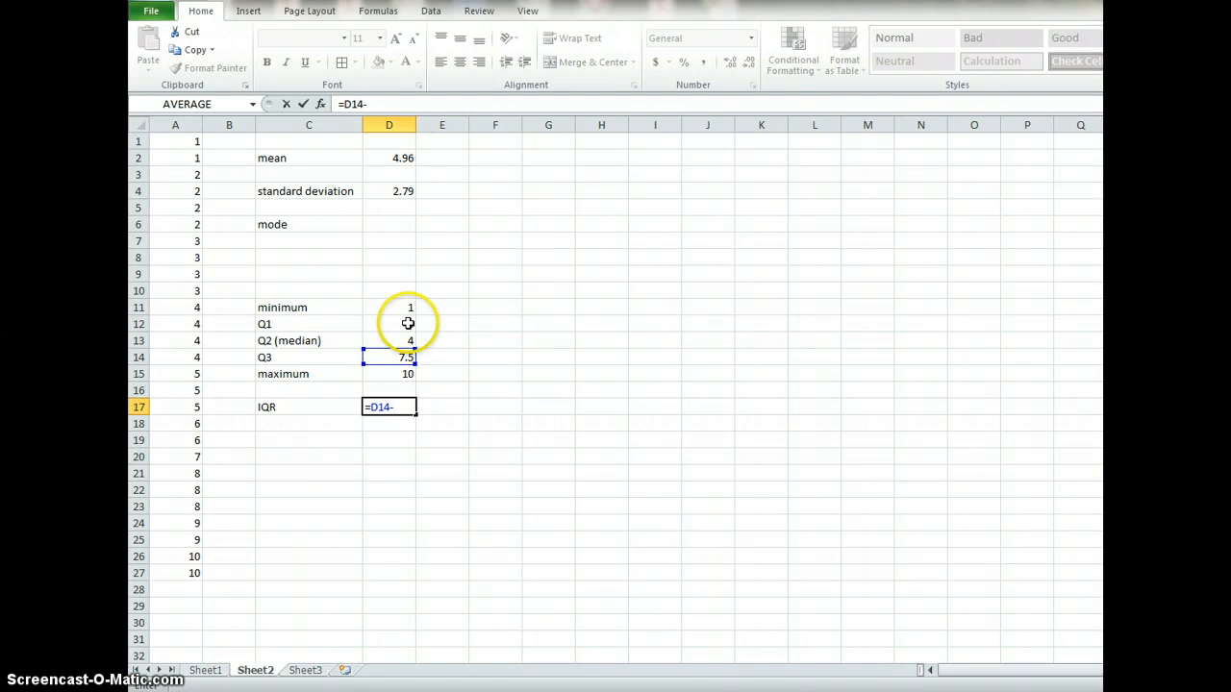
click(408, 324)
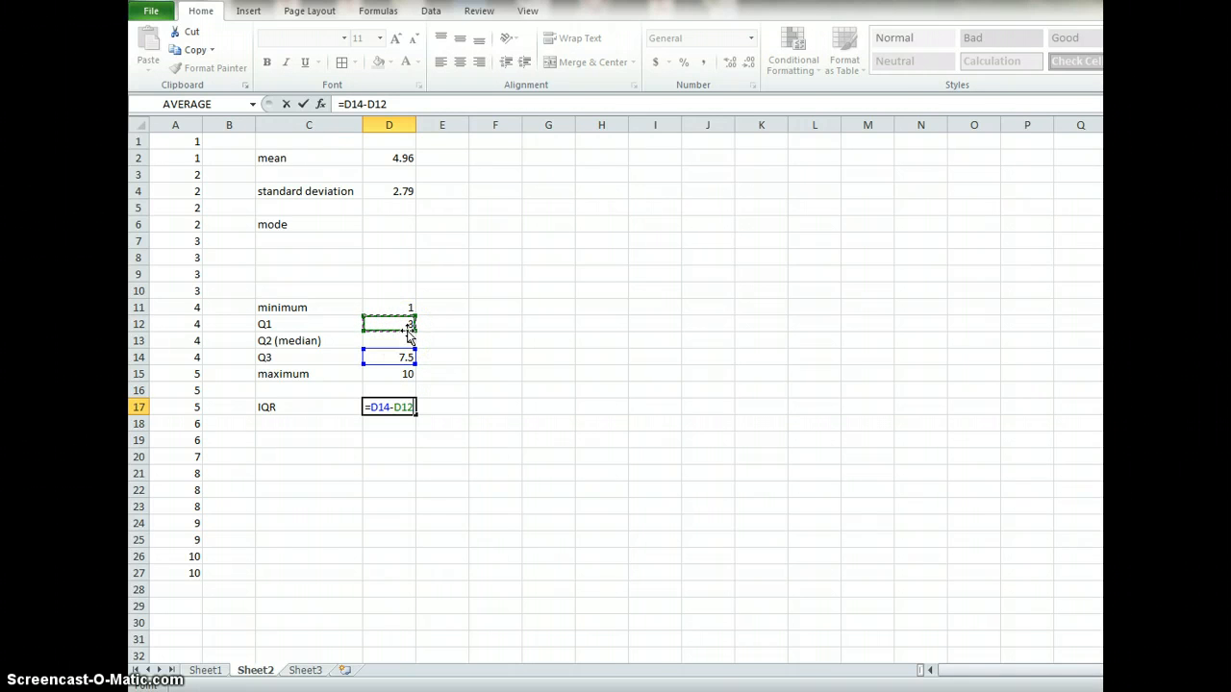
key(Return)
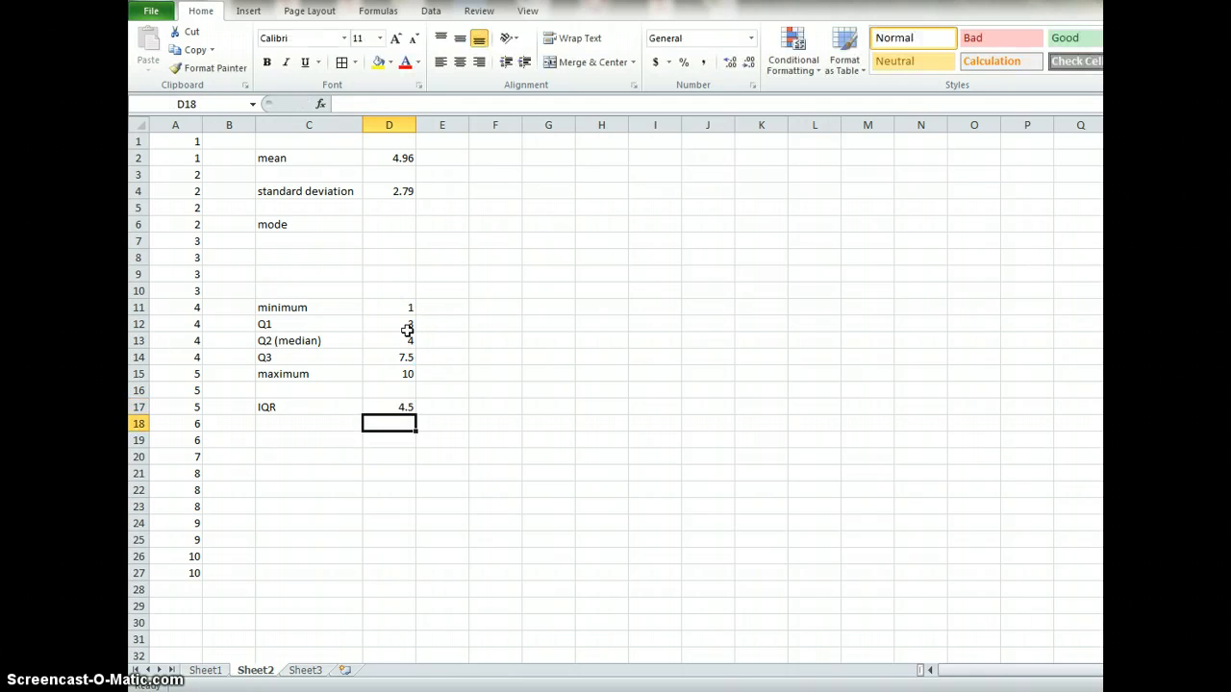
Label cell C19 "1.5 x IQR" and calculate it in cell D19 with the formula =1.5*D17.
click(302, 441)
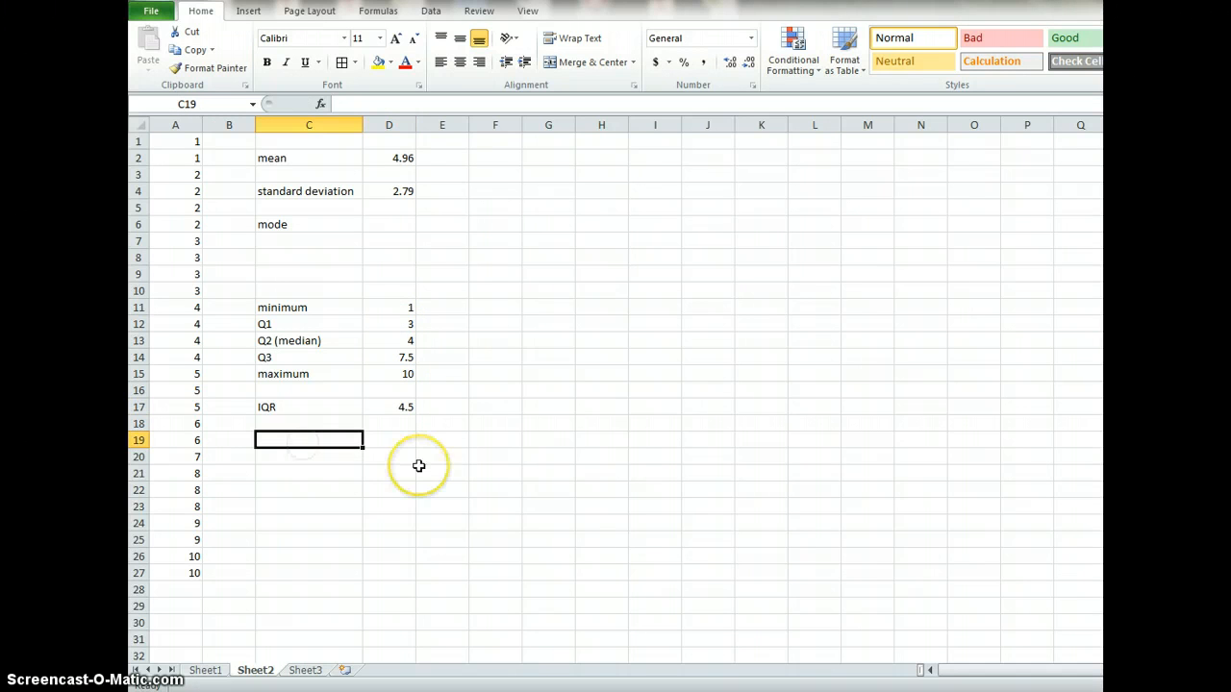
text(1)
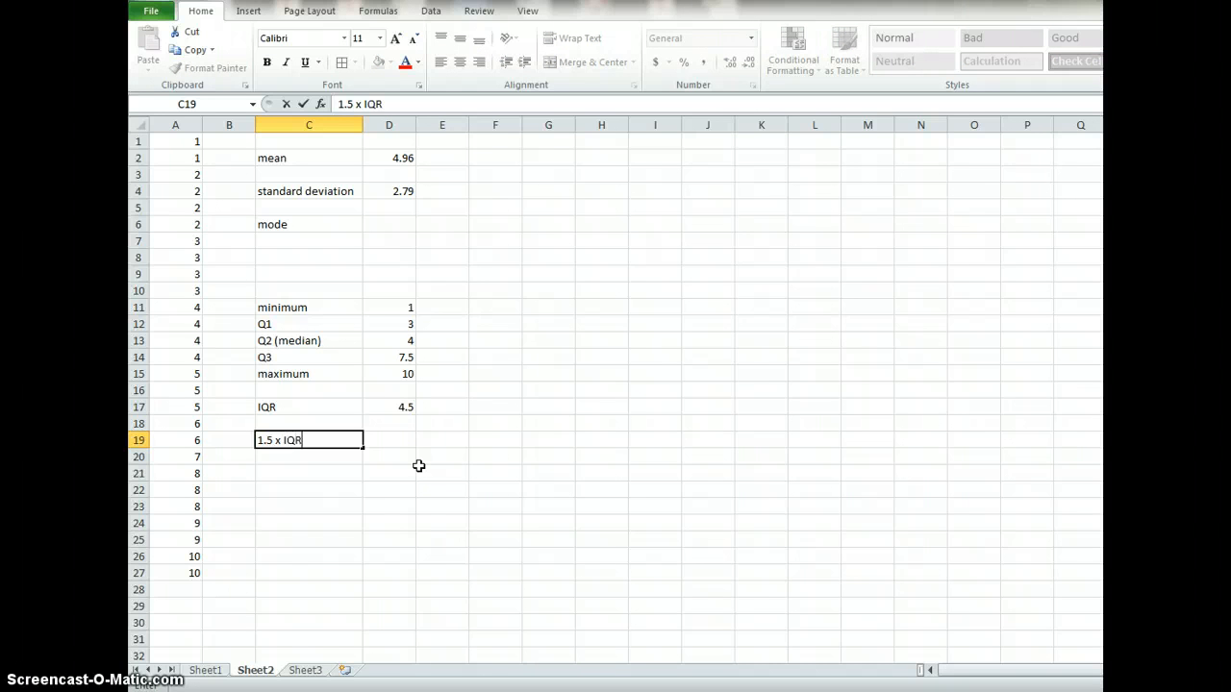
text(.5 x IQR)
key(Tab)
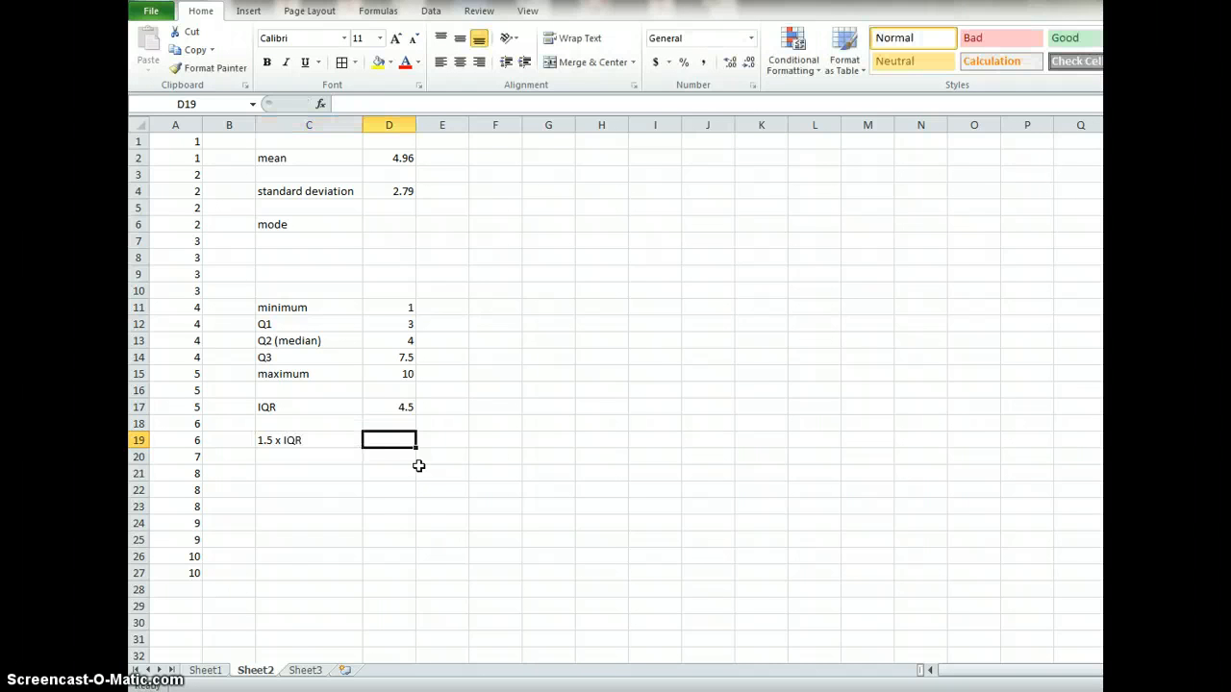
text(=)
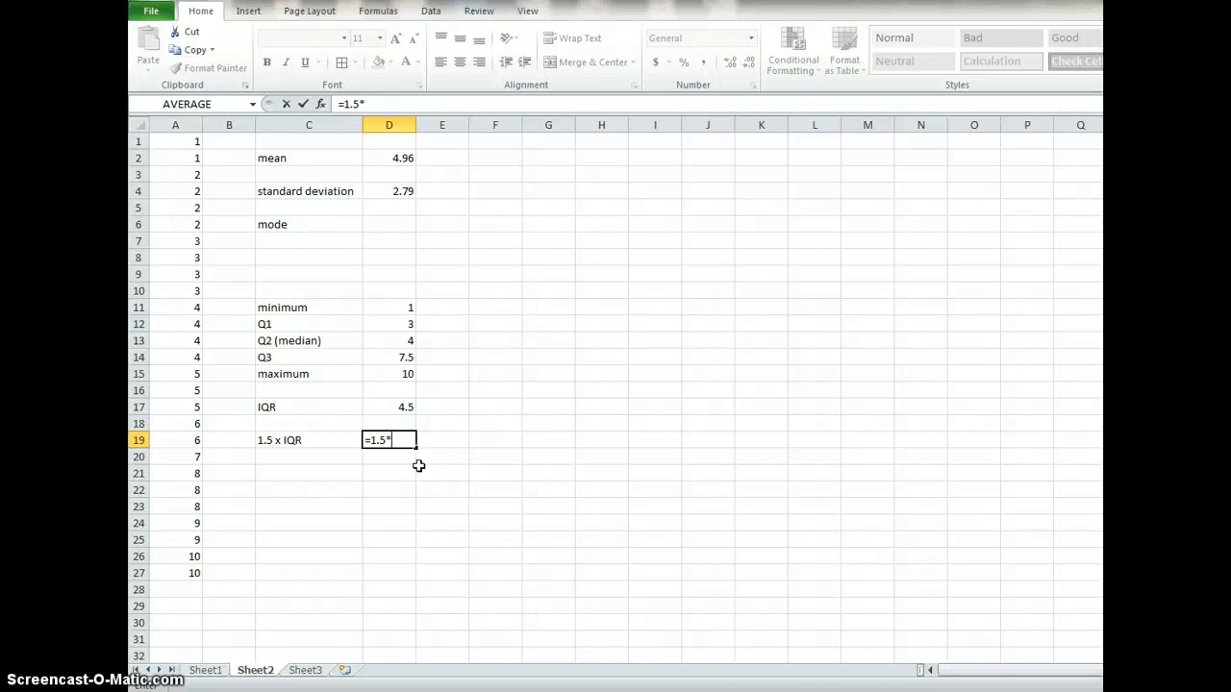
text(1.5*)
click(402, 409)
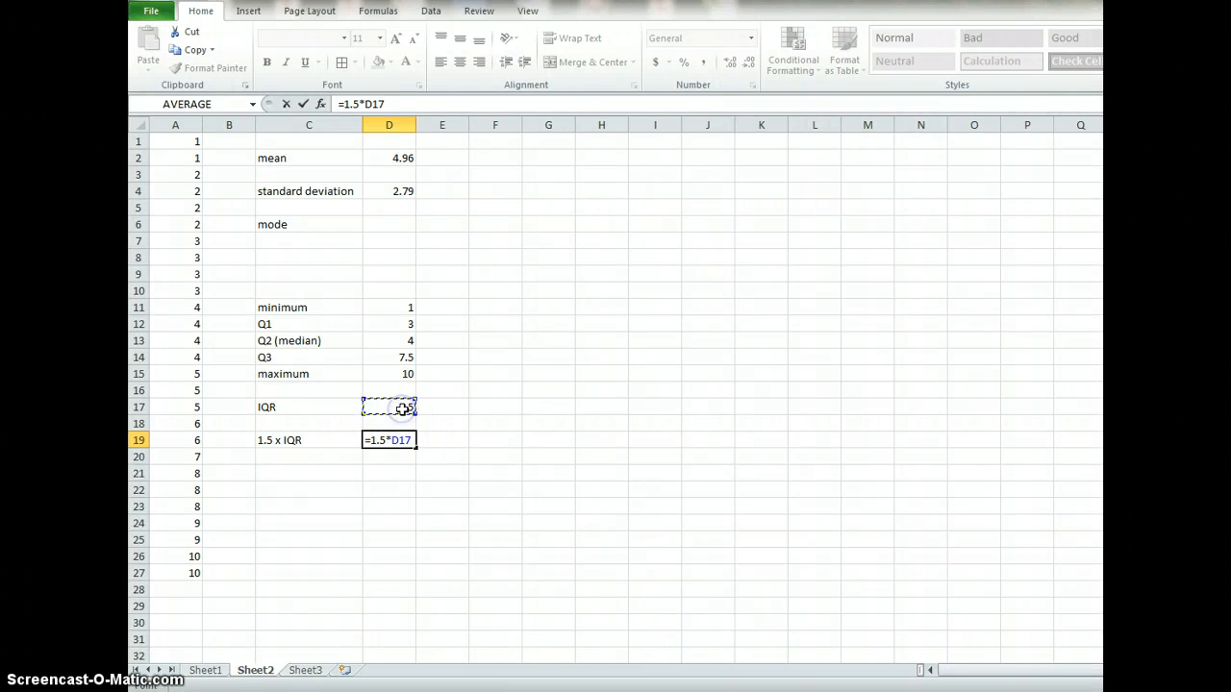
key(Return)
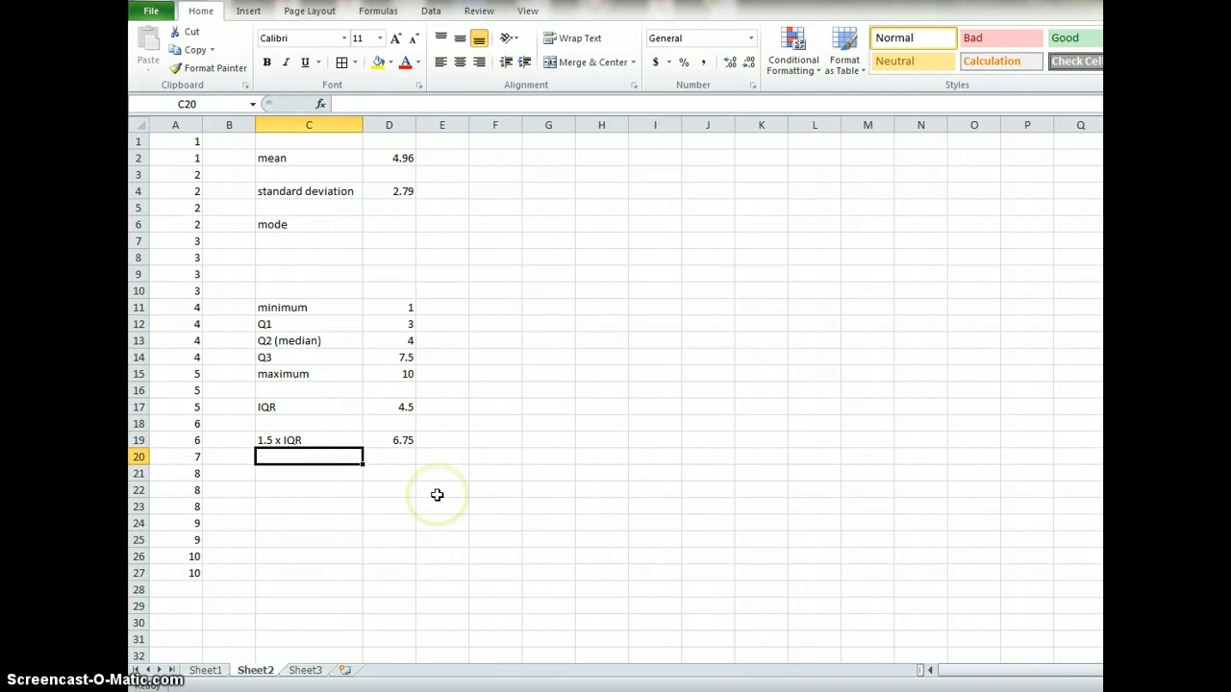
Calculate the modes as an array across cells D6:D10 with the formula =MODE.MULT(A1:A27).
click(391, 224)
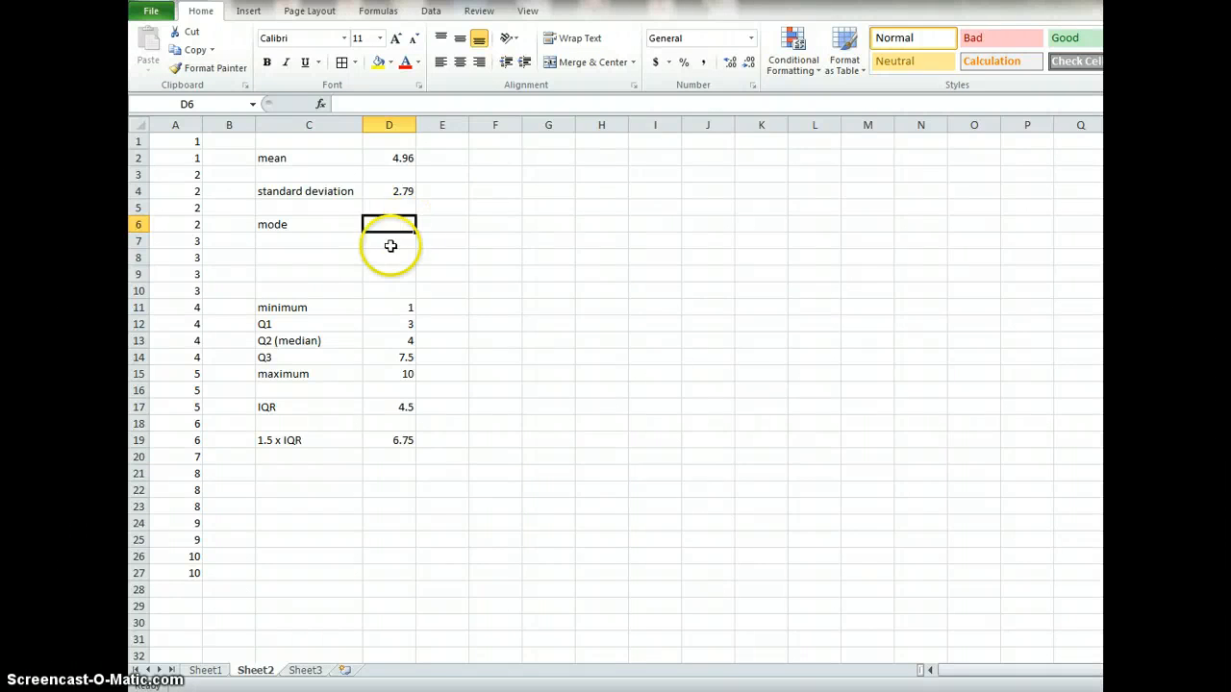
click(188, 174)
drag(189, 174, 181, 357)
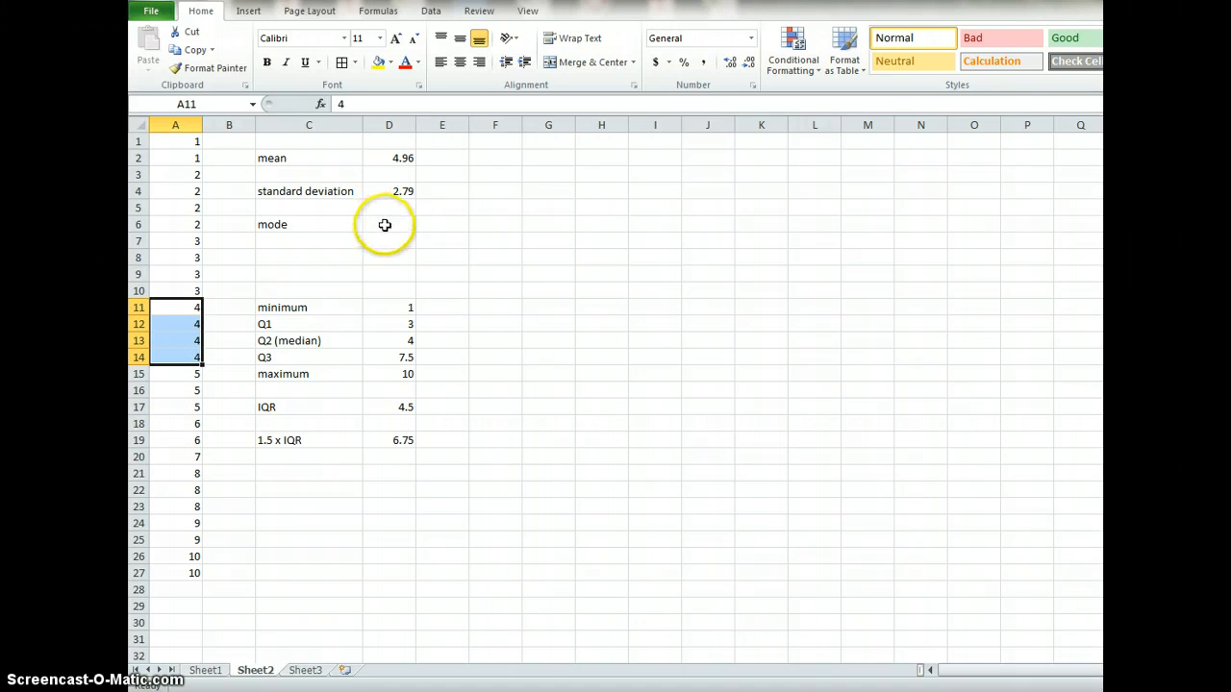
drag(387, 225, 392, 278)
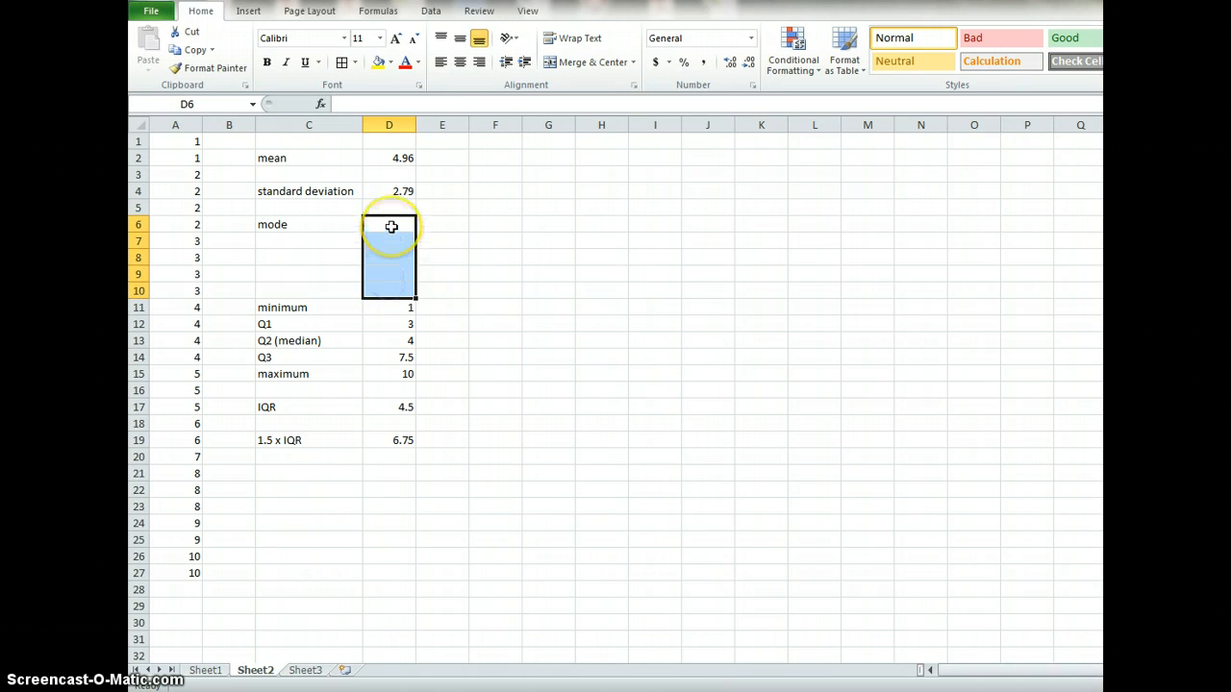
click(382, 104)
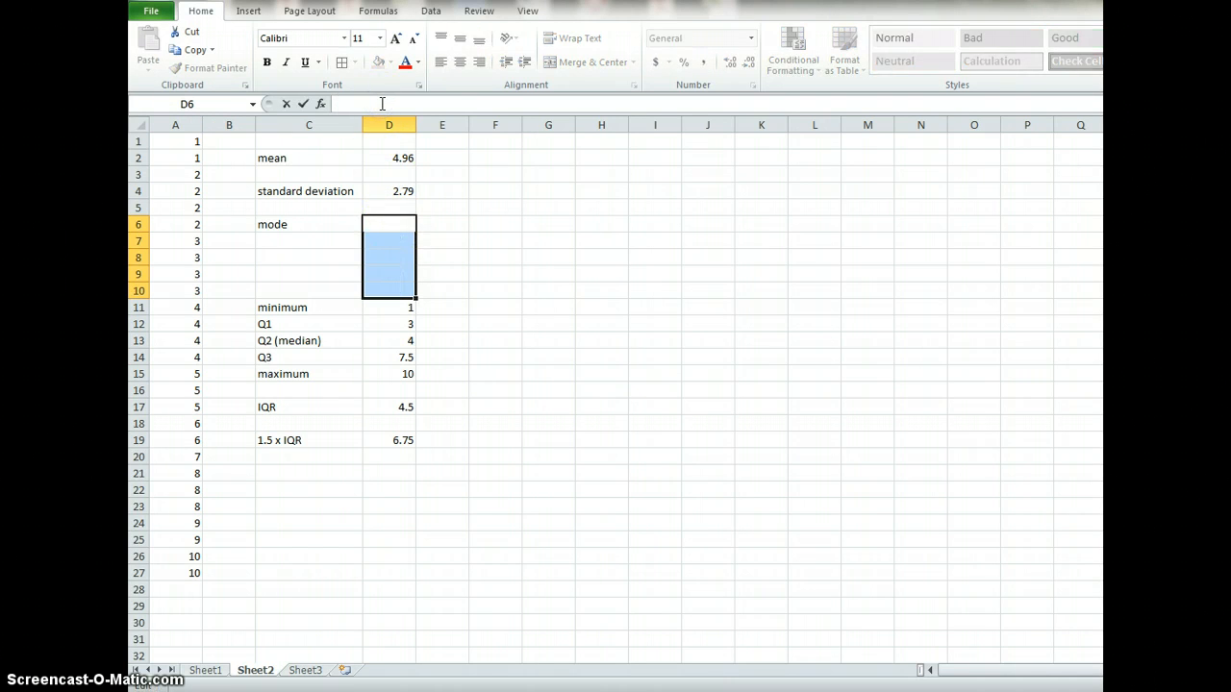
text(=)
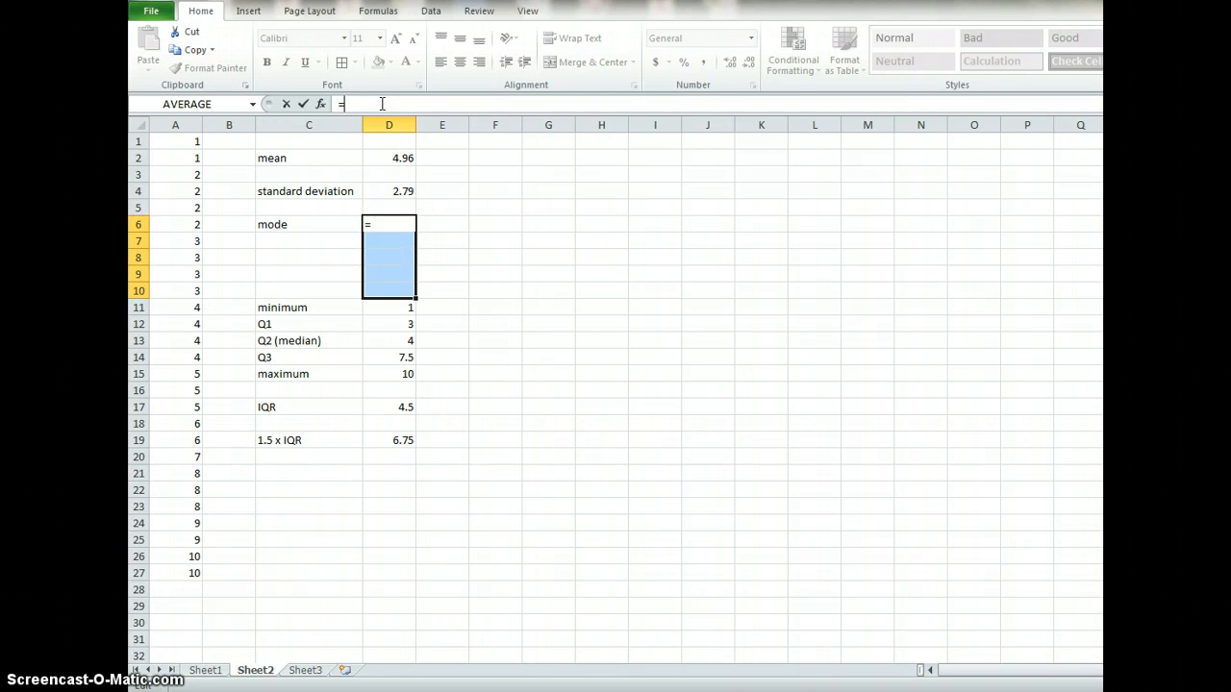
text(mode)
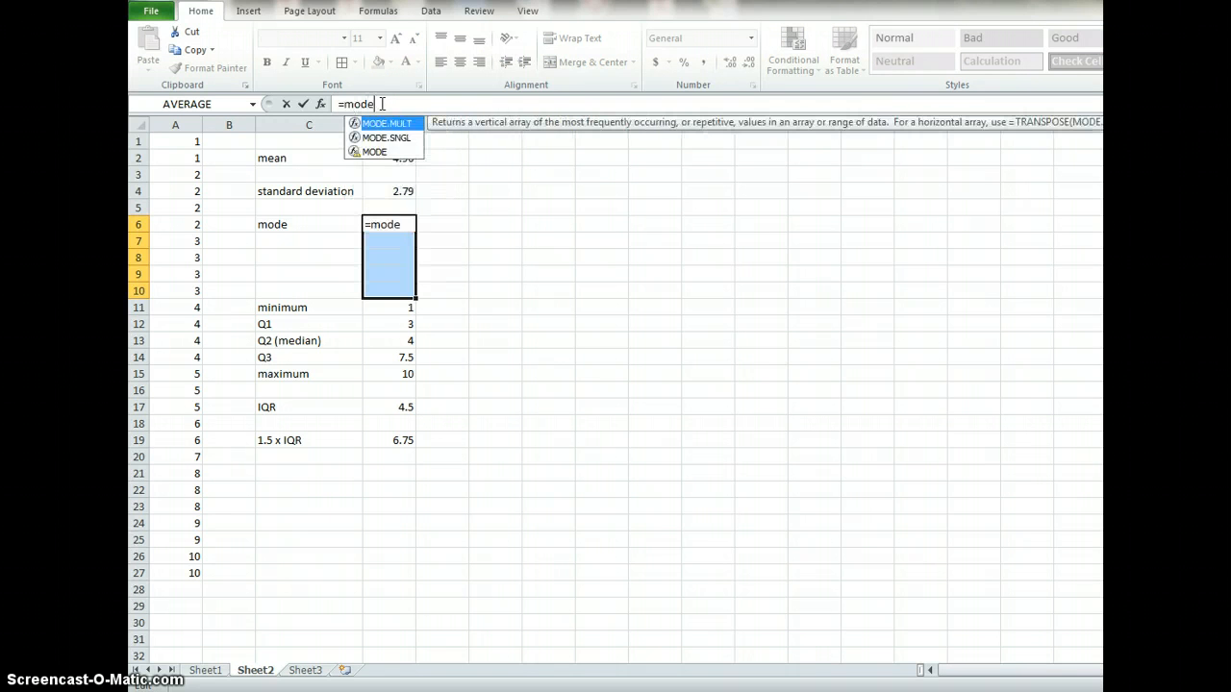
text(.mult)
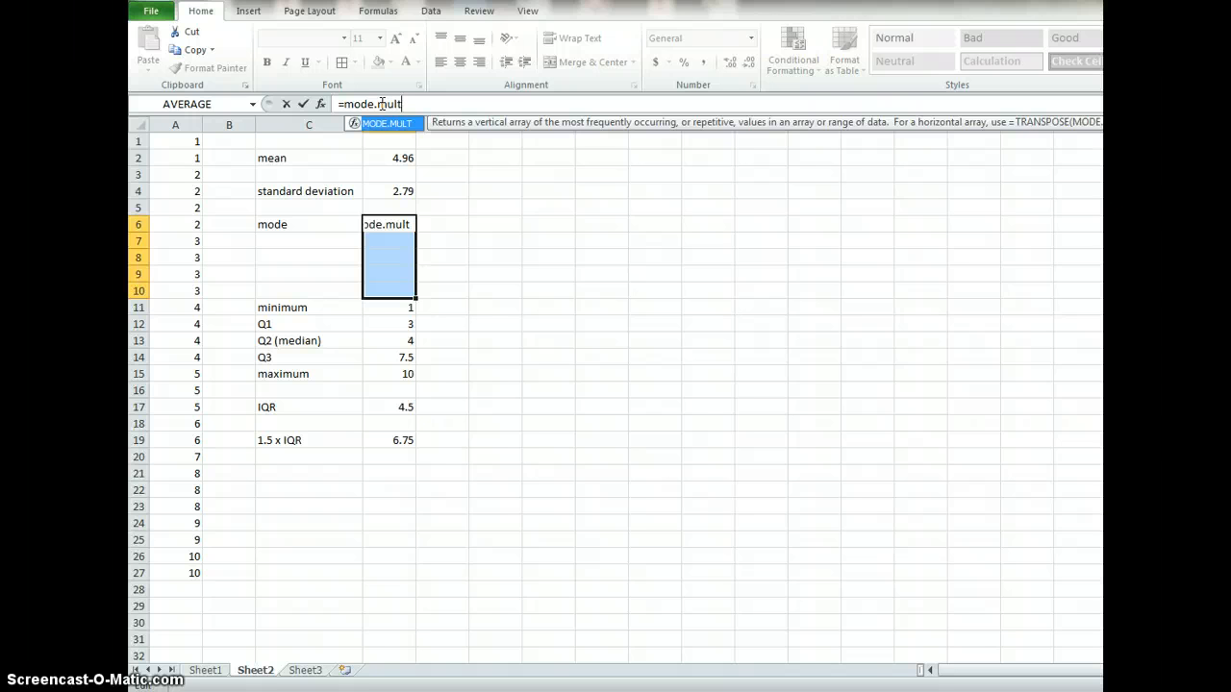
text(()
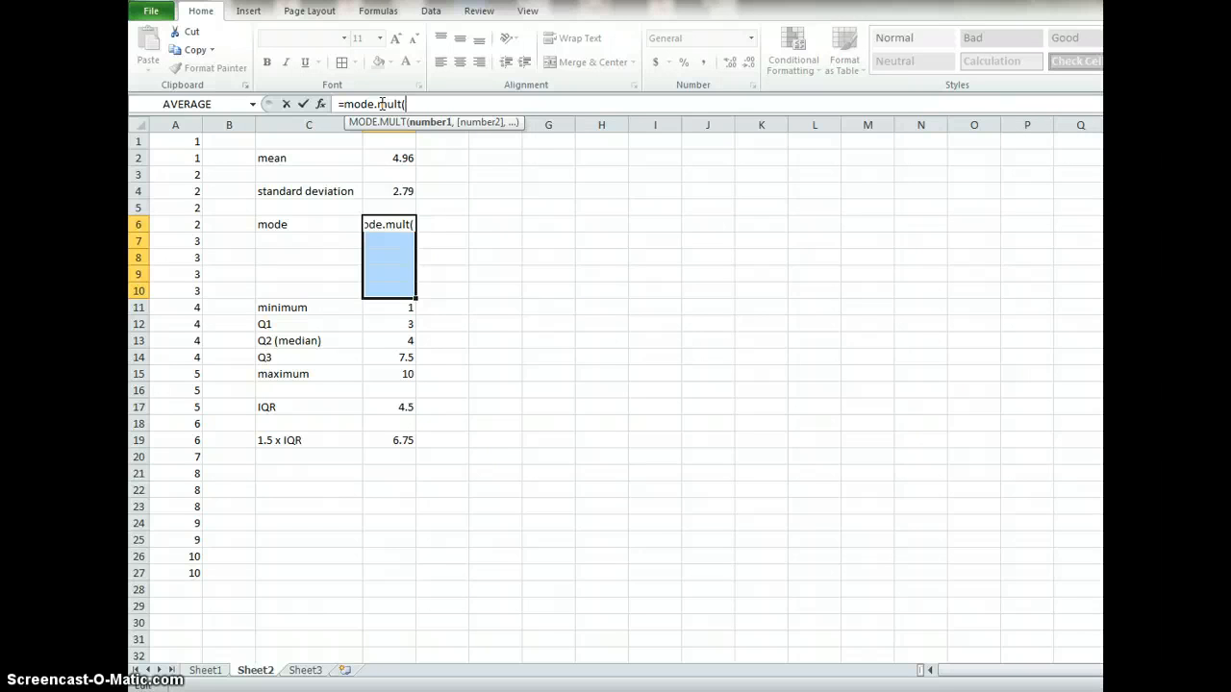
text(A1:A27))
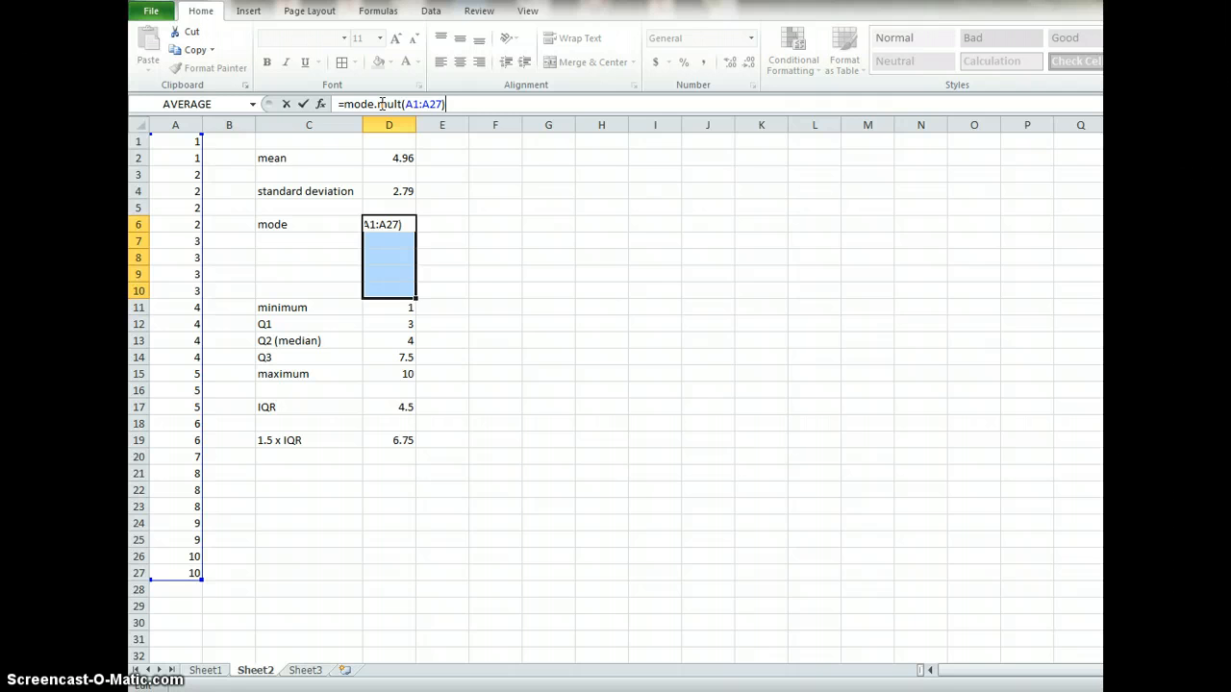
key(ctrl+shift+Return)
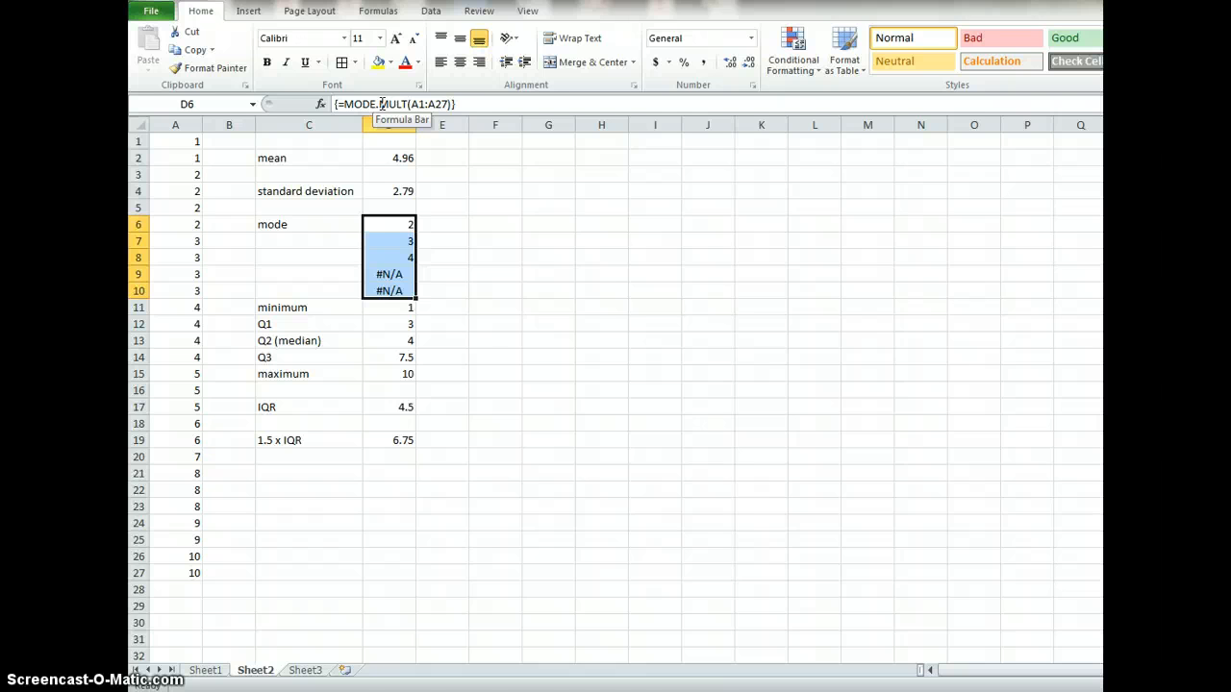
Clear the whole MODE.MULT array from cells D6:D10.
click(398, 290)
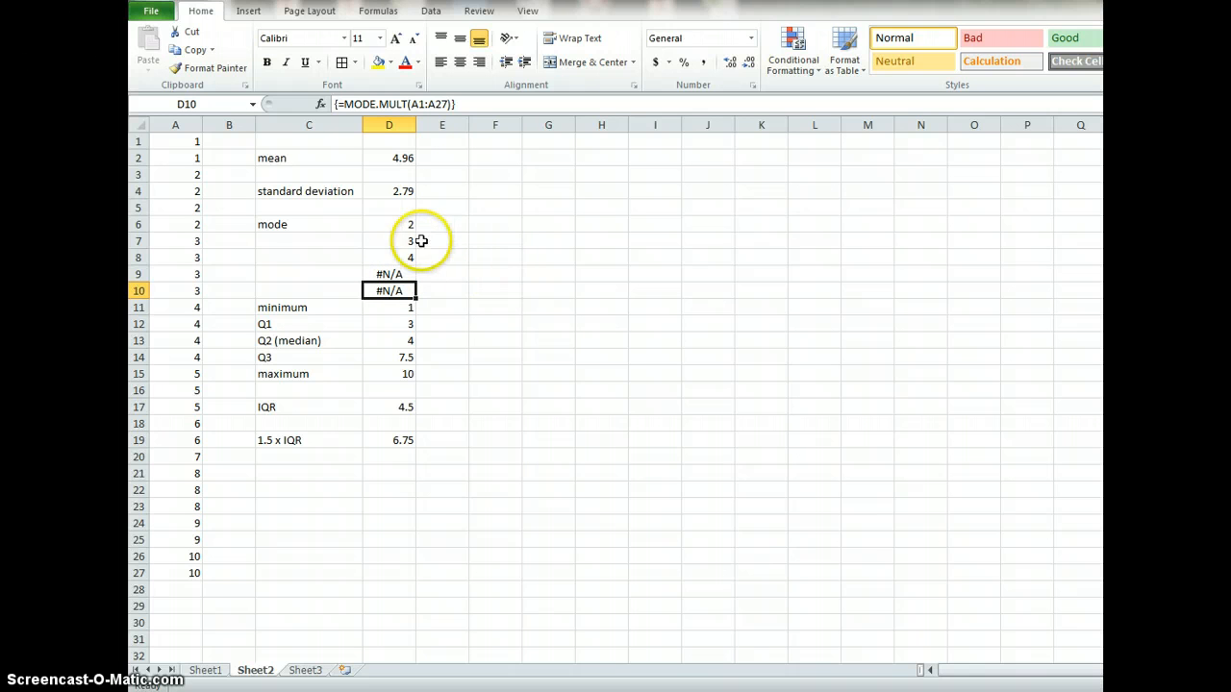
drag(403, 228, 403, 294)
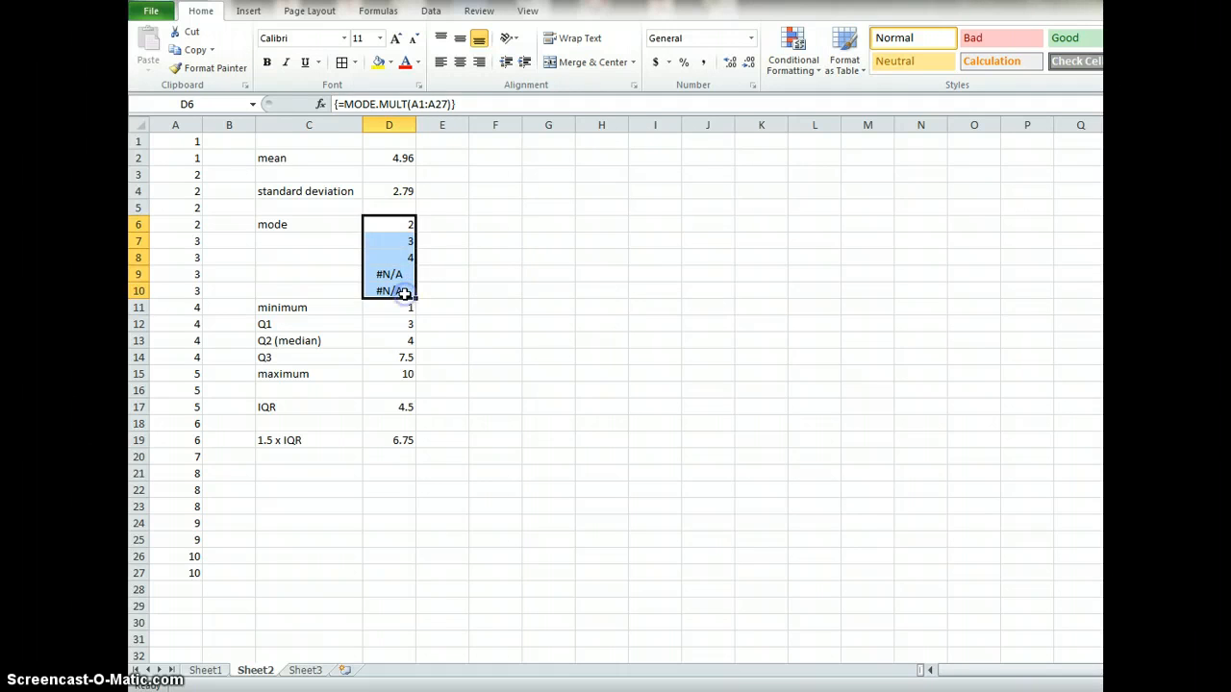
key(Delete)
Re-enter =MODE.MULT(A1:A27) as an array formula across the emptied cells D6:D10.
drag(405, 231, 401, 266)
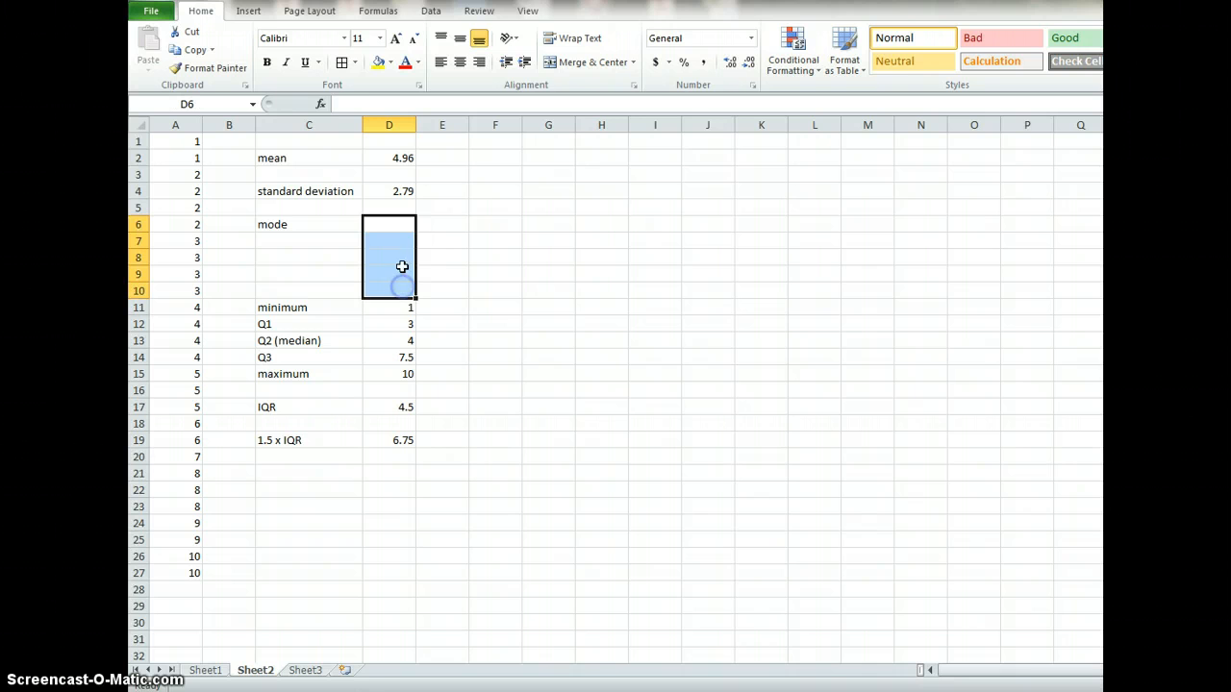
click(393, 104)
text(=mo)
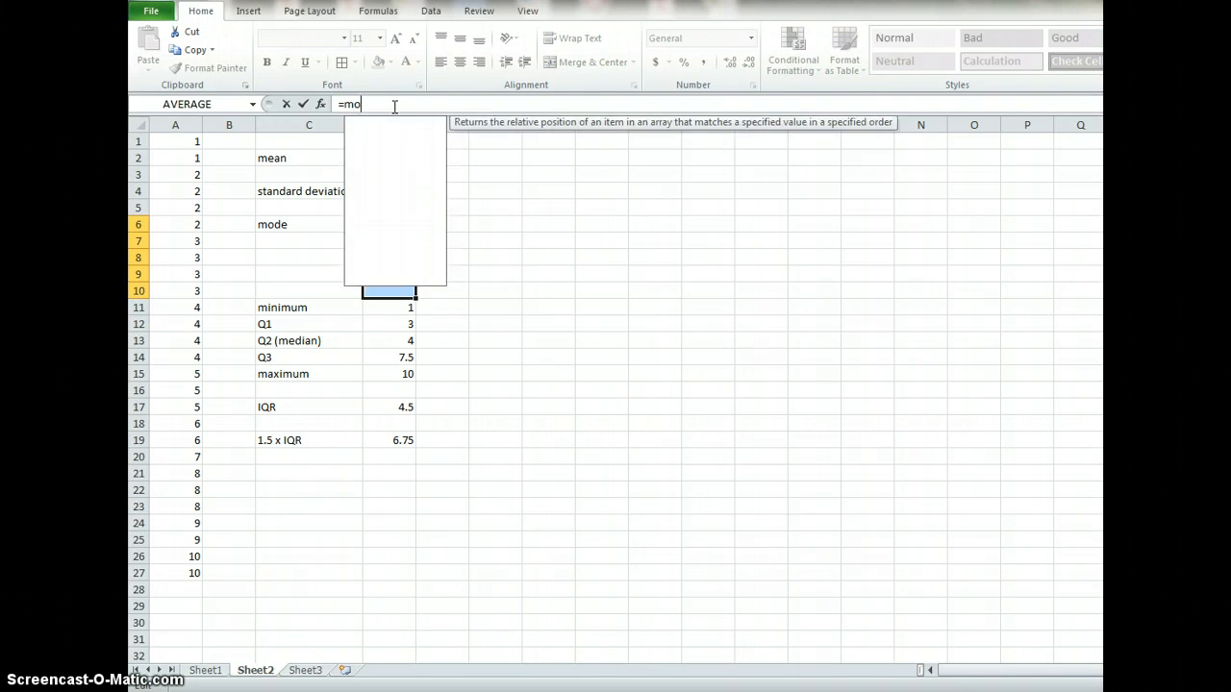
text(de.m)
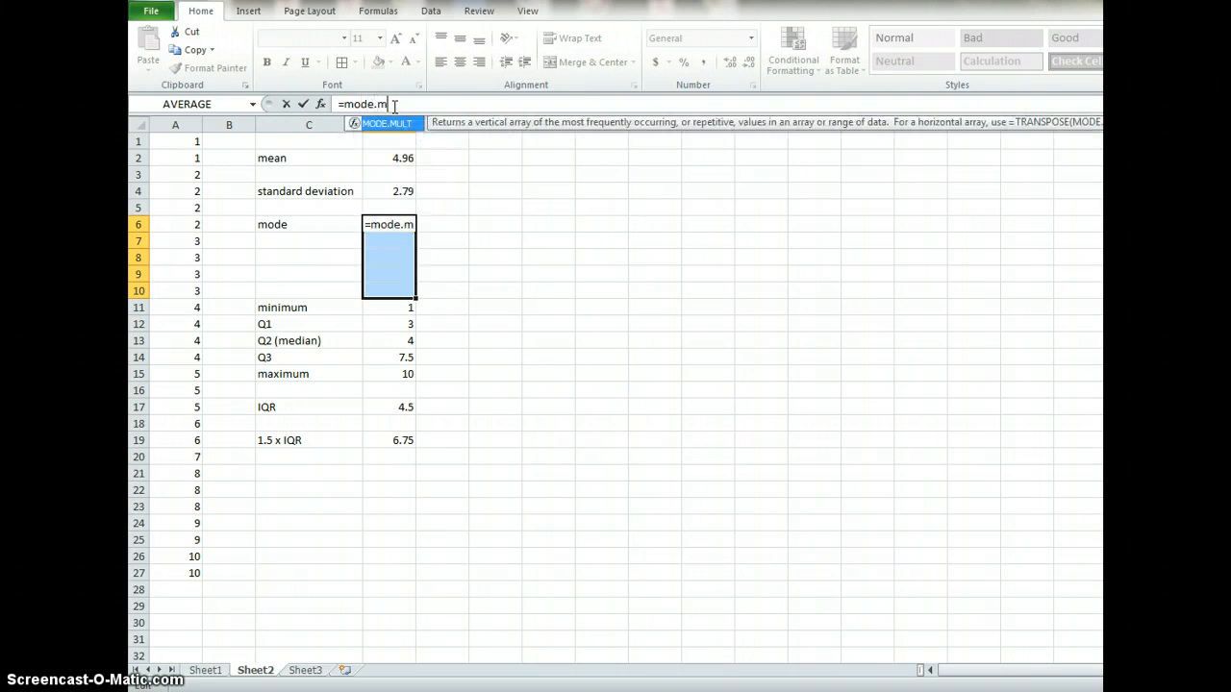
text(ult()
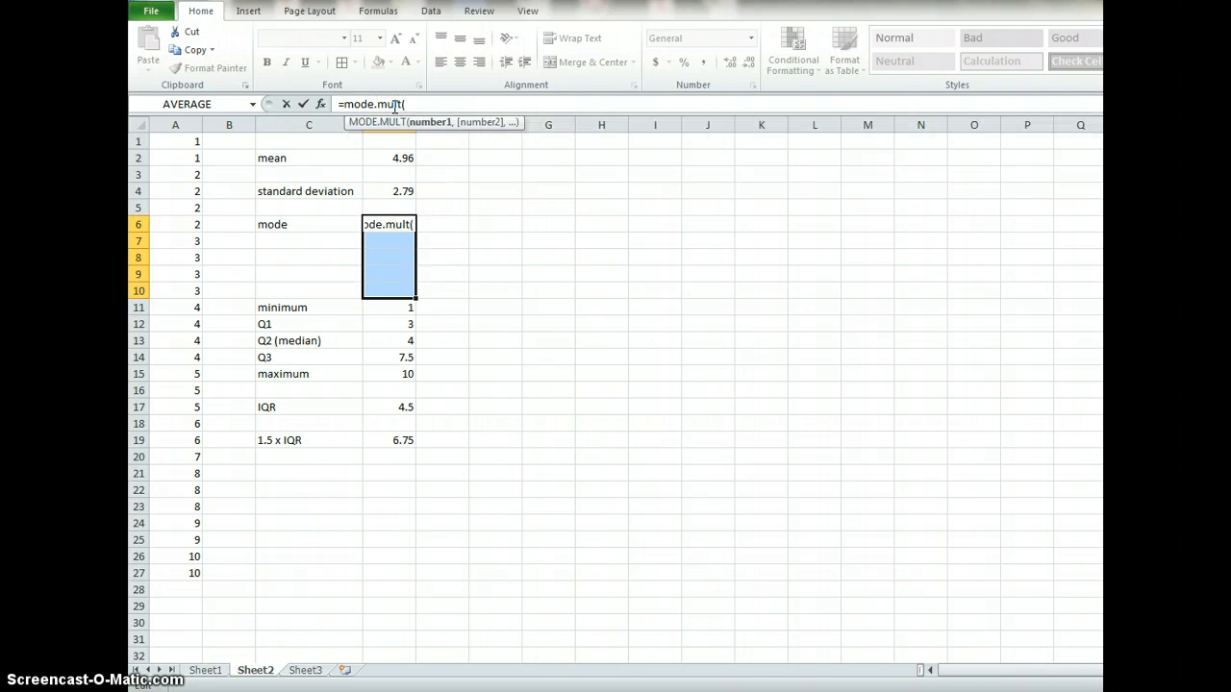
text(A1:A27))
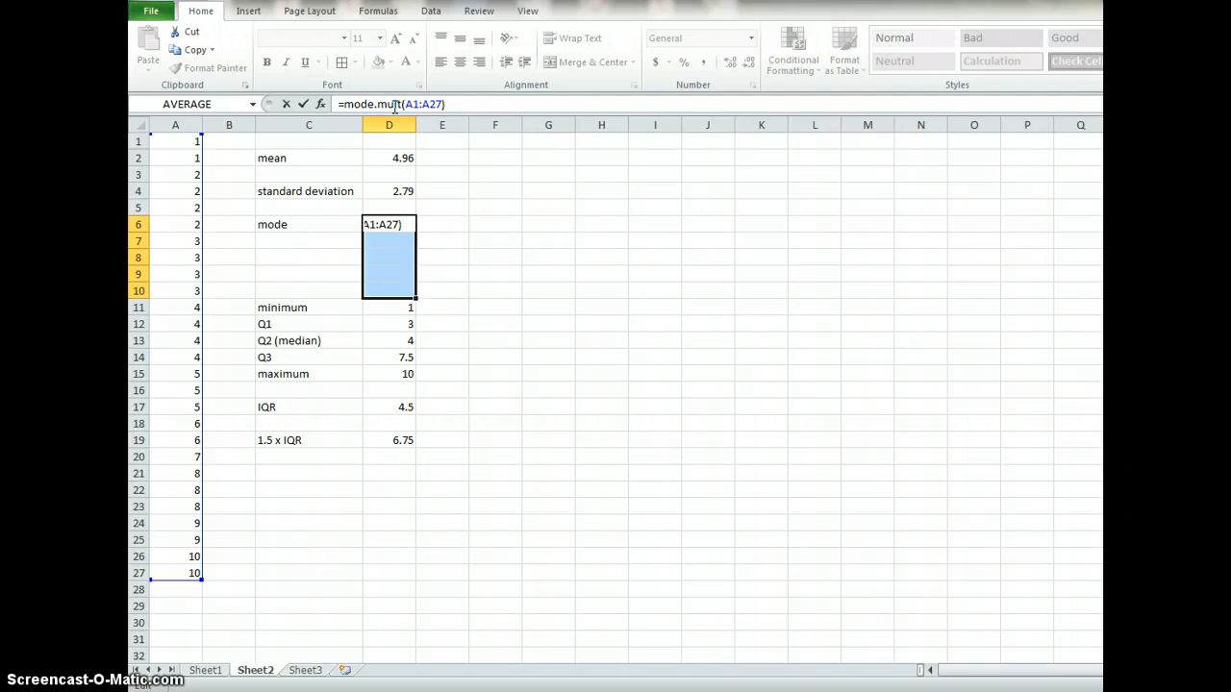
key(ctrl+shift+Return)
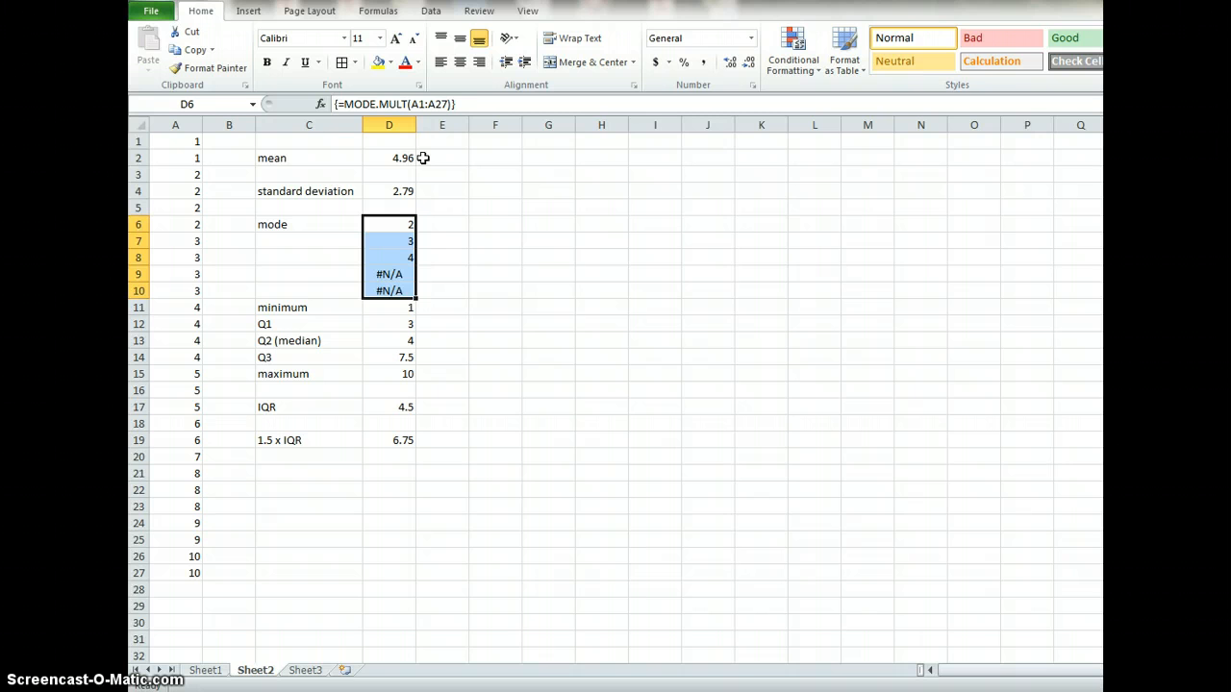
Try to clear only cell D9 from the mode array and dismiss the resulting alert.
click(390, 276)
click(392, 289)
click(389, 274)
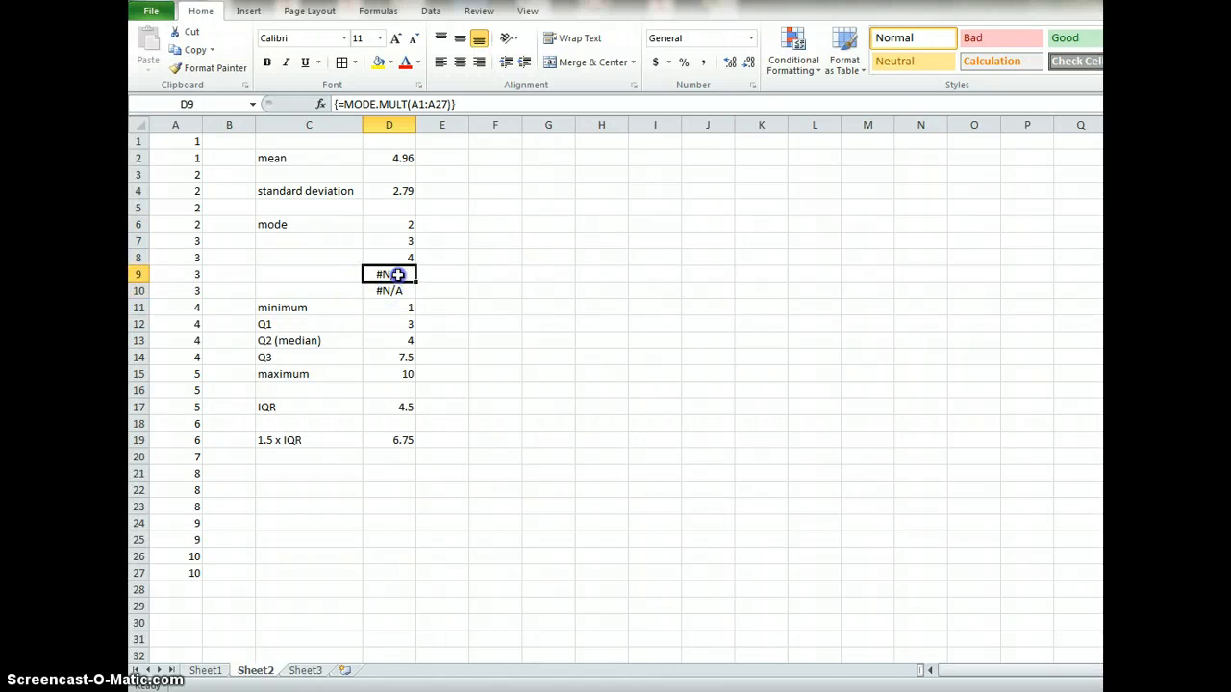
key(Delete)
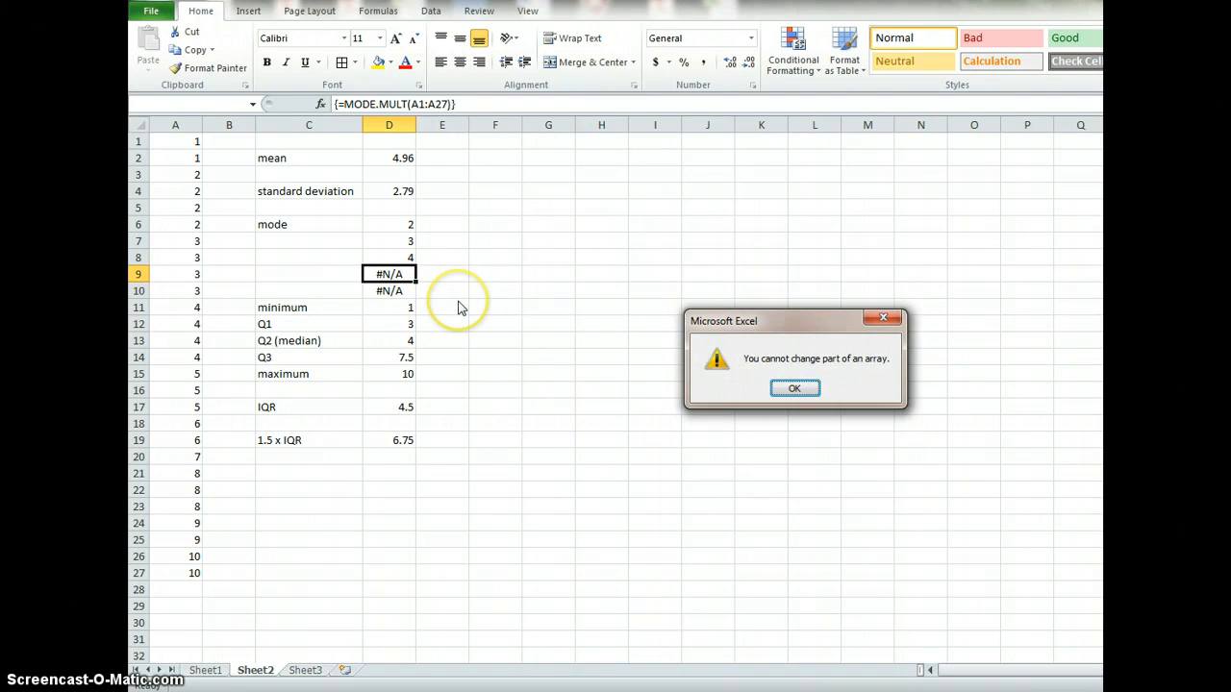
key(Return)
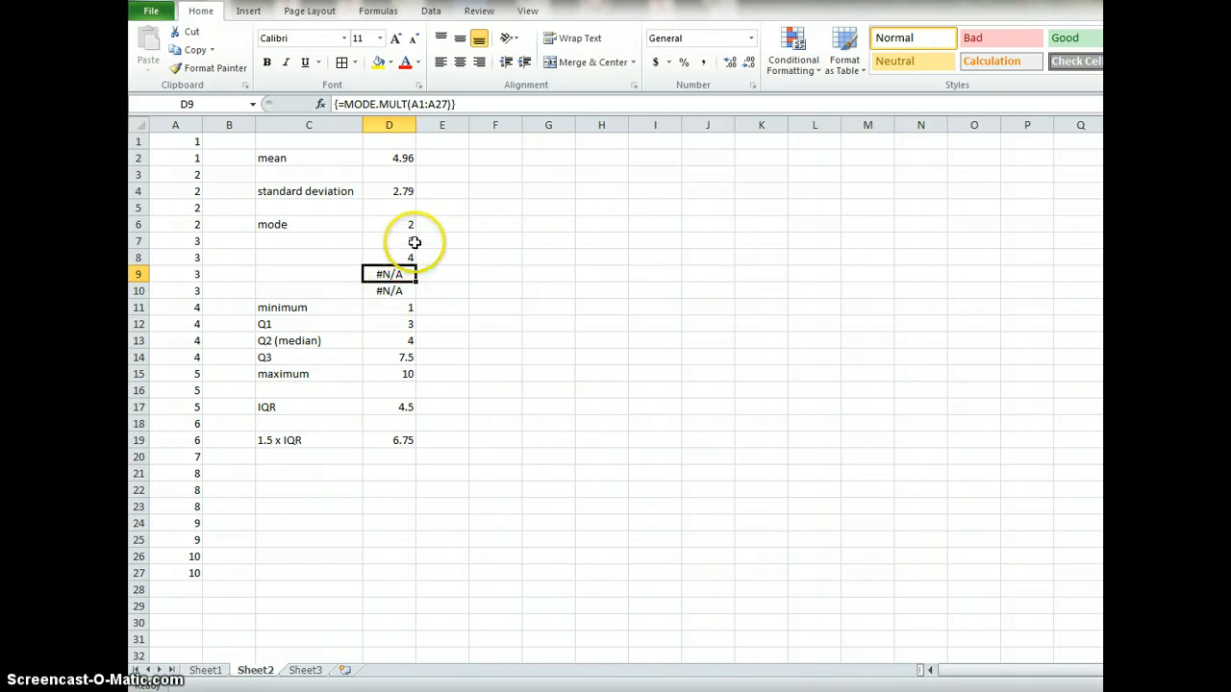
Apply all borders to the mode label and values in cells C6:D8.
drag(432, 227, 423, 254)
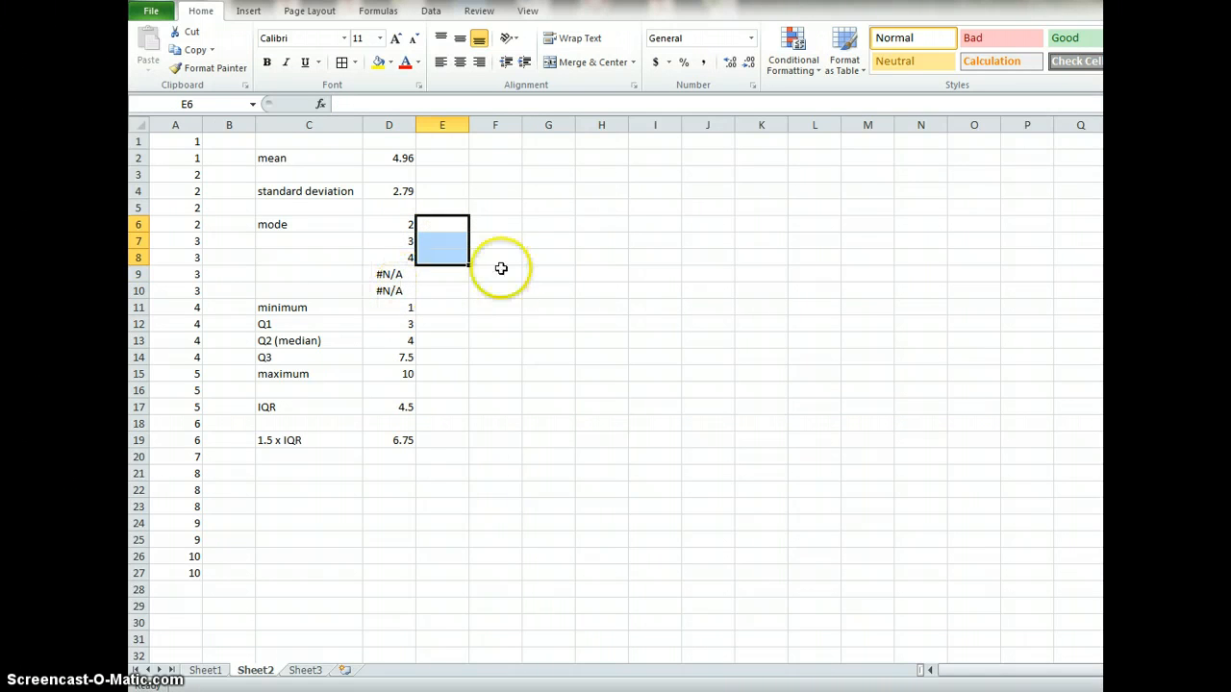
drag(288, 227, 380, 249)
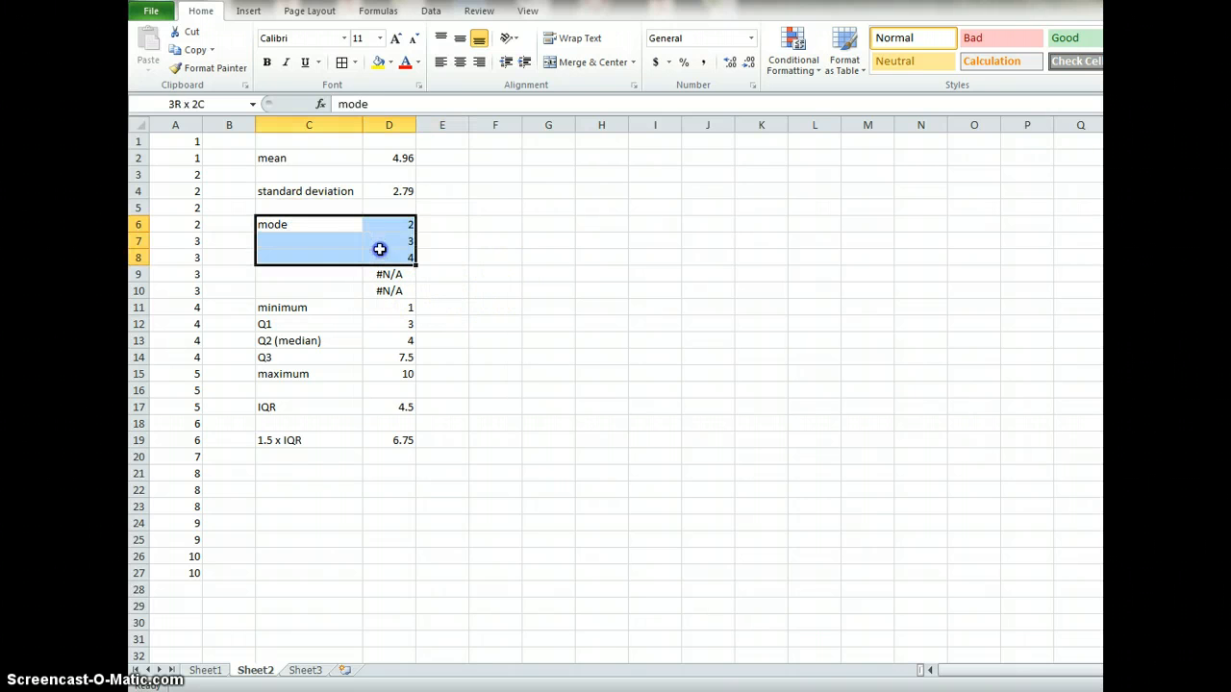
click(341, 61)
click(493, 258)
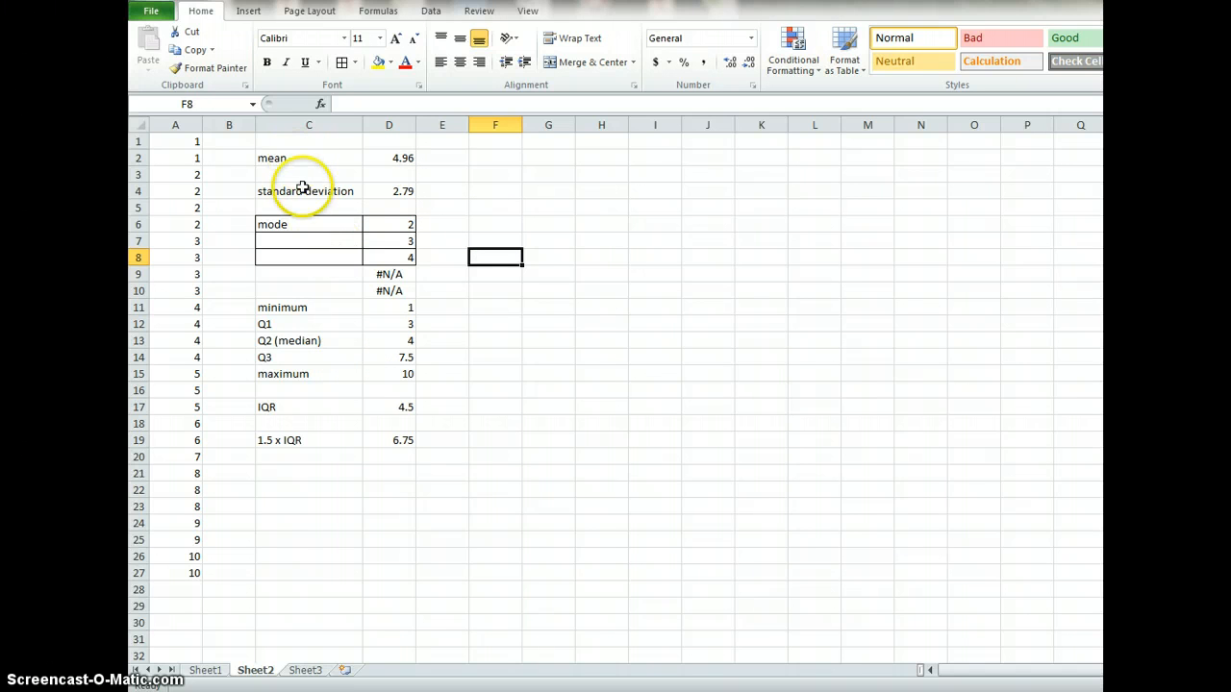
drag(277, 307, 385, 370)
click(482, 369)
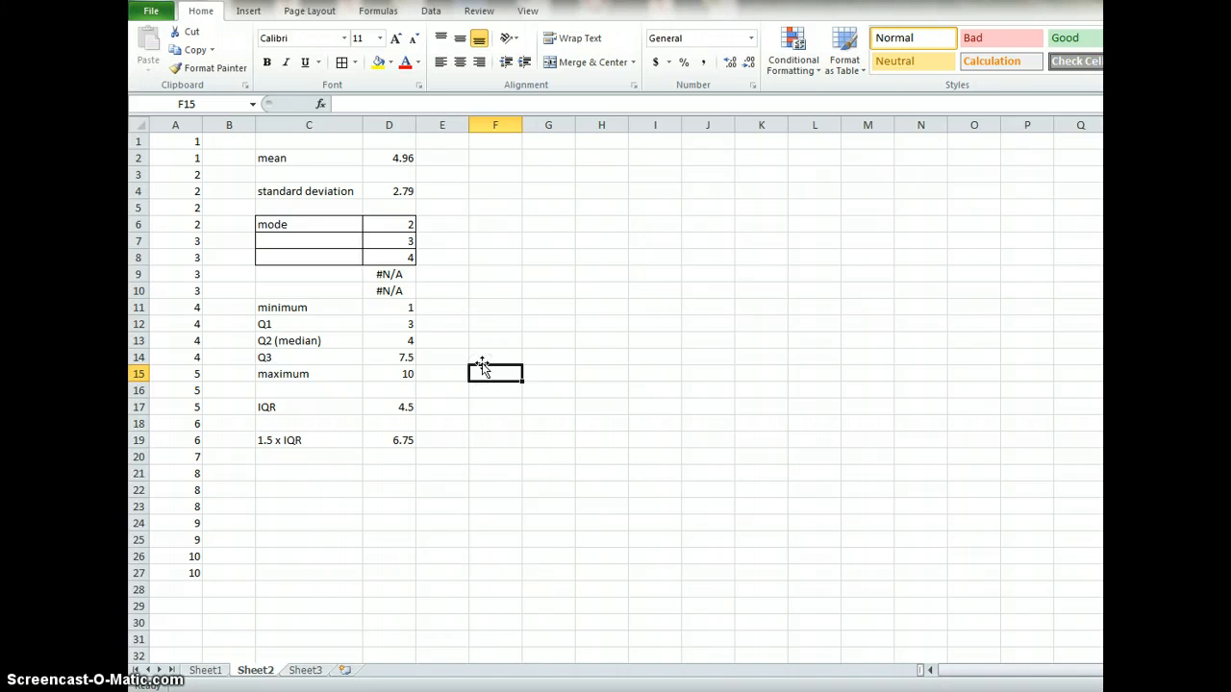
click(447, 190)
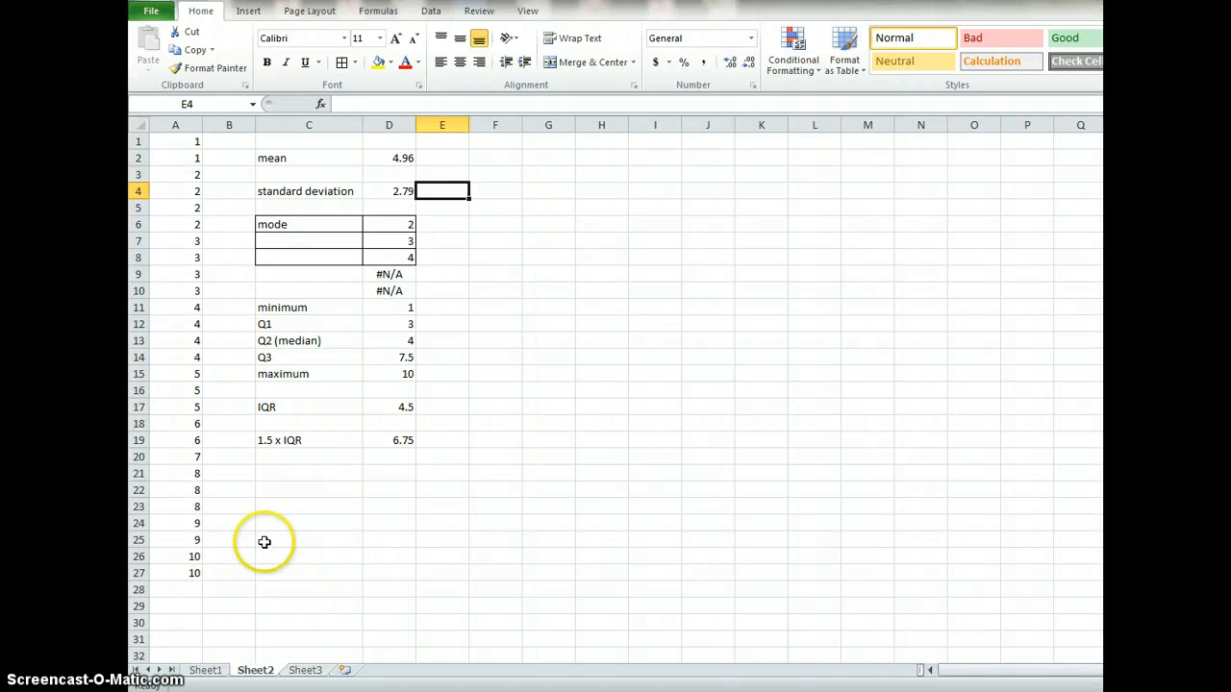
Extend the column A data by entering the value 11 in each of cells A28, A29 and A30.
click(179, 588)
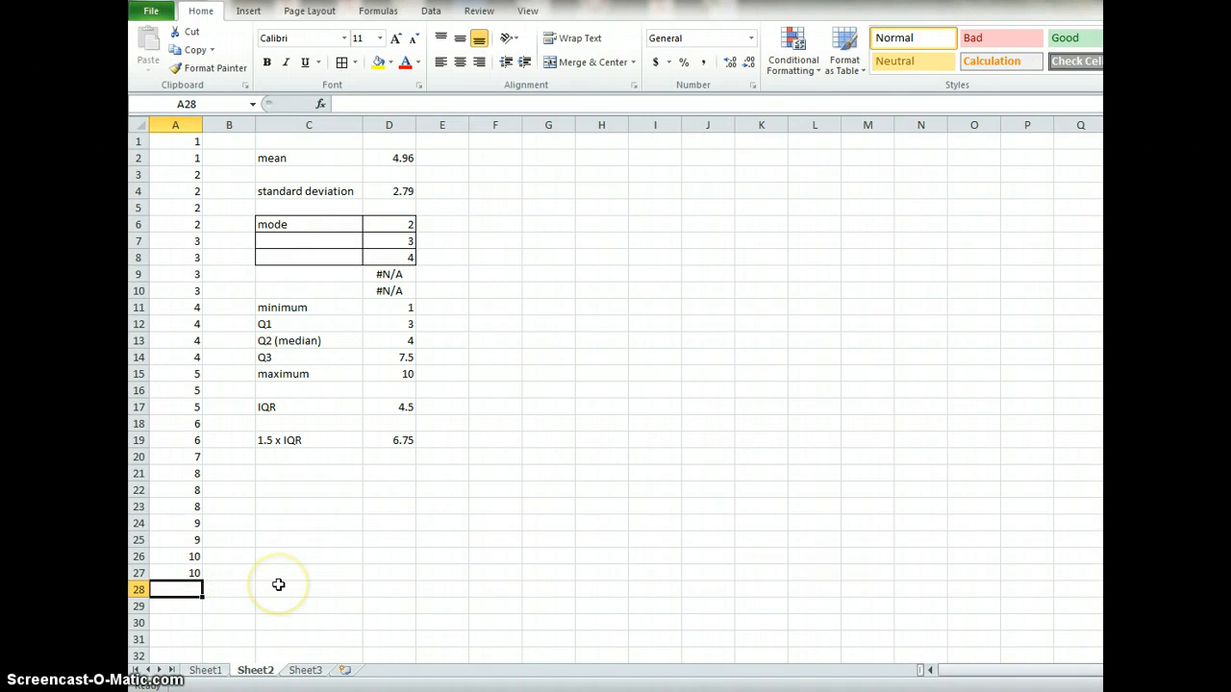
text(11)
key(Return)
text(11)
key(Return)
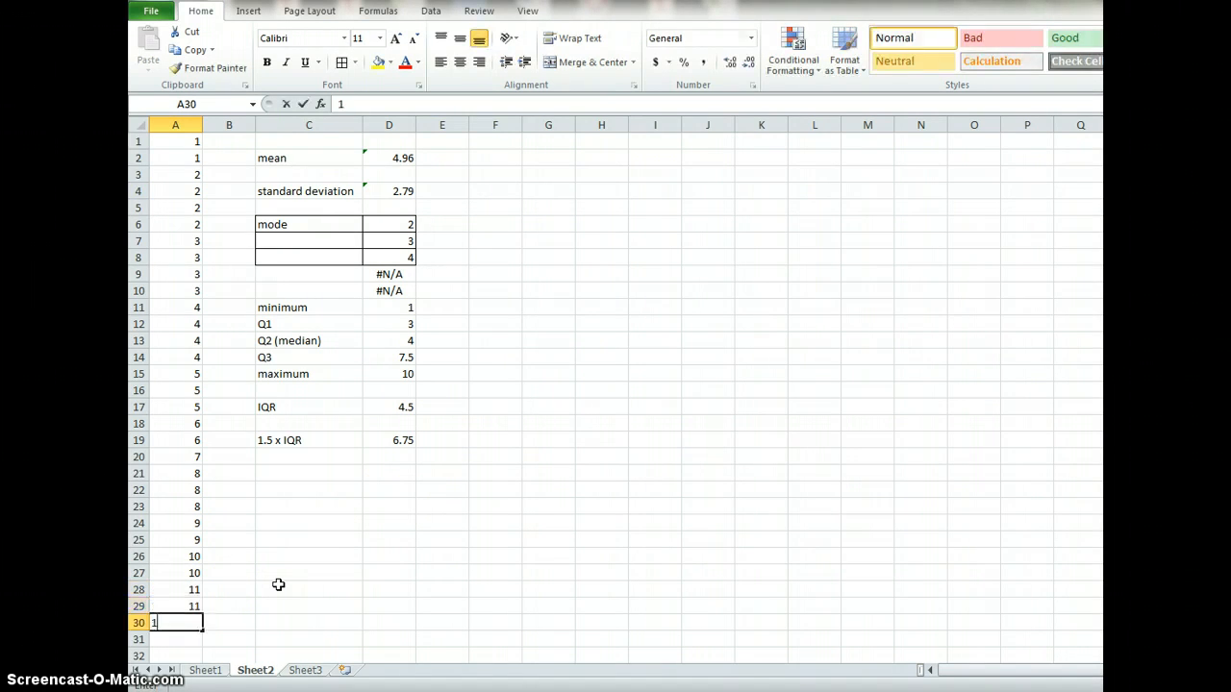
text(11)
key(Return)
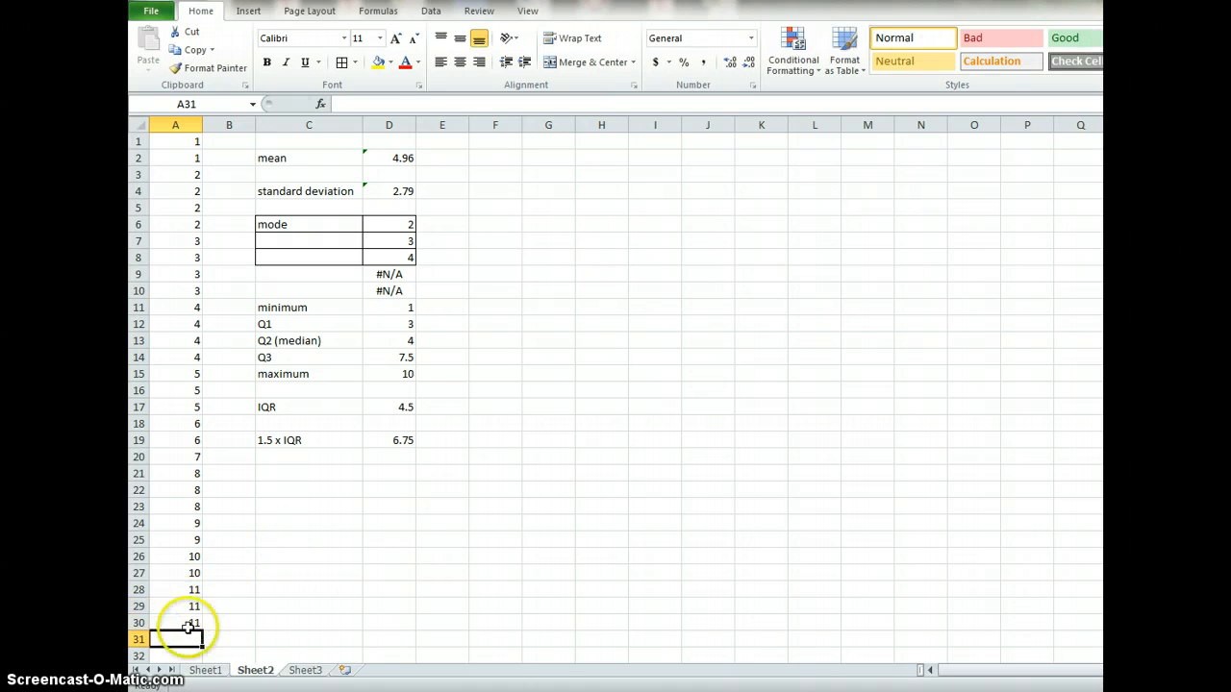
Extend the mean formula in cell D2 to include the added data, making it =AVERAGE(A1:A30).
click(399, 157)
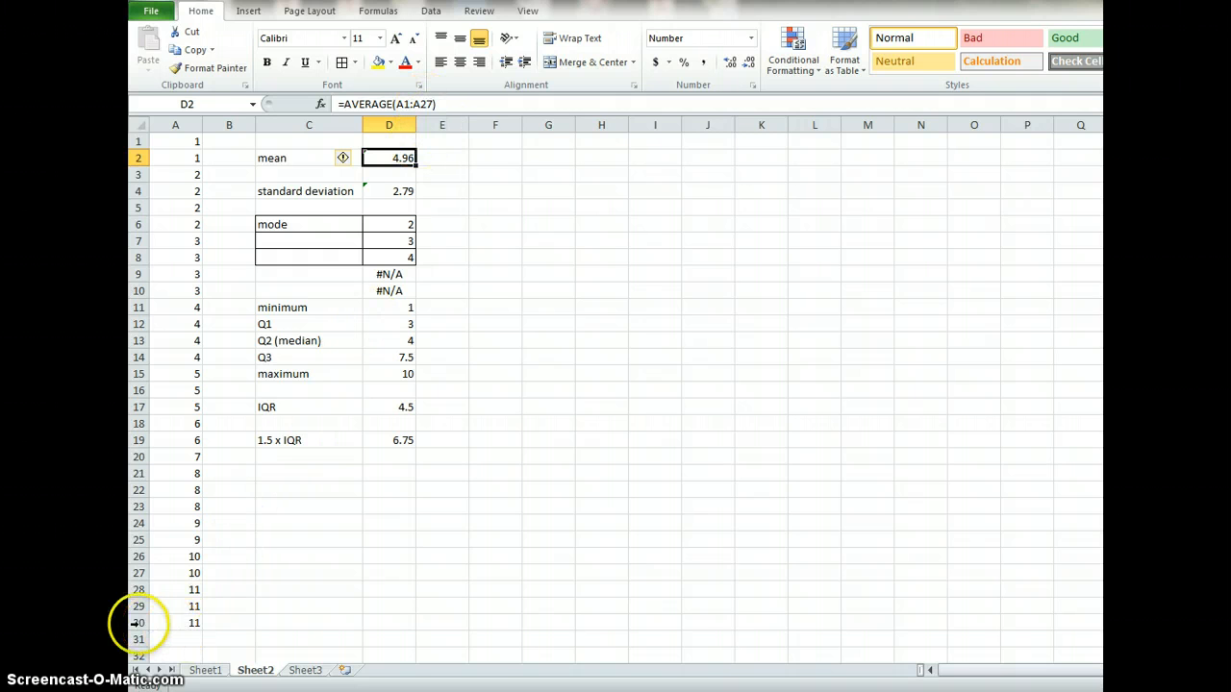
click(422, 104)
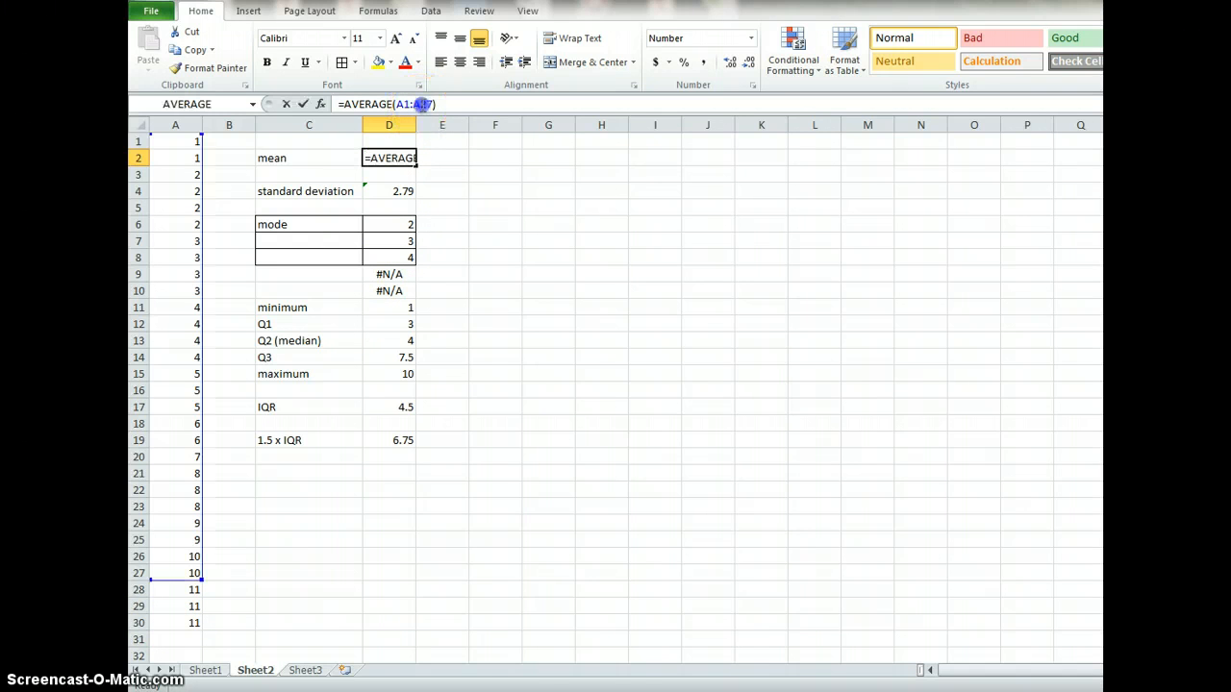
drag(431, 103, 442, 109)
click(421, 103)
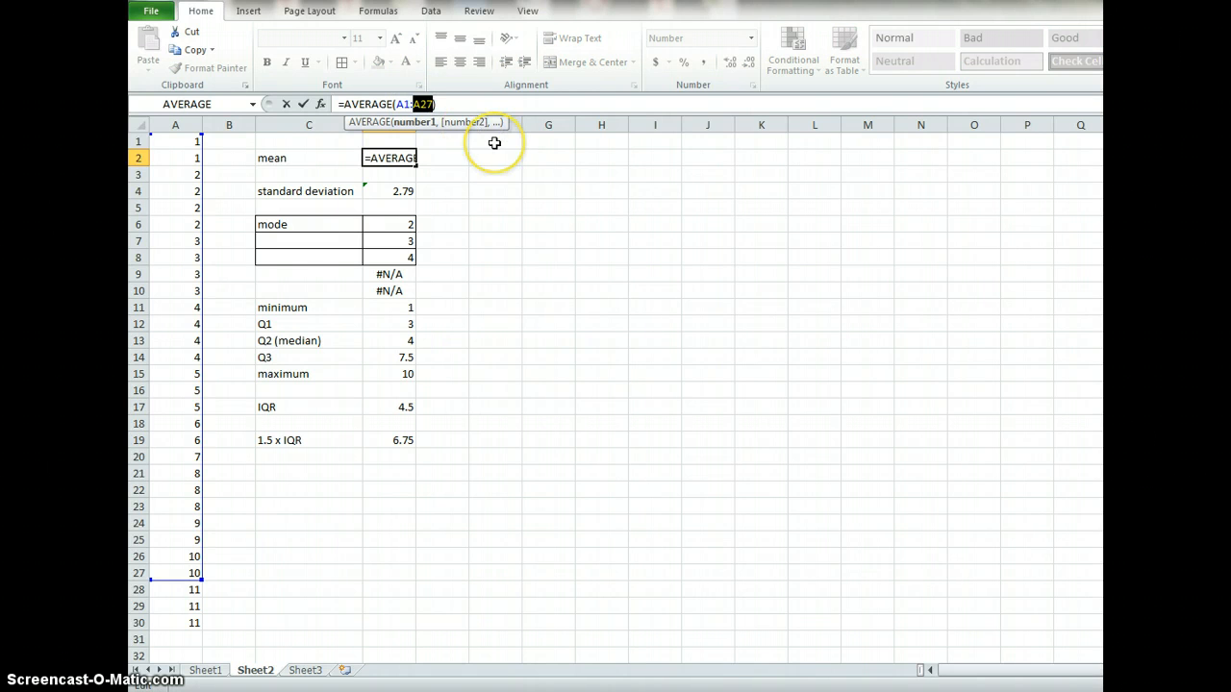
text(A30)
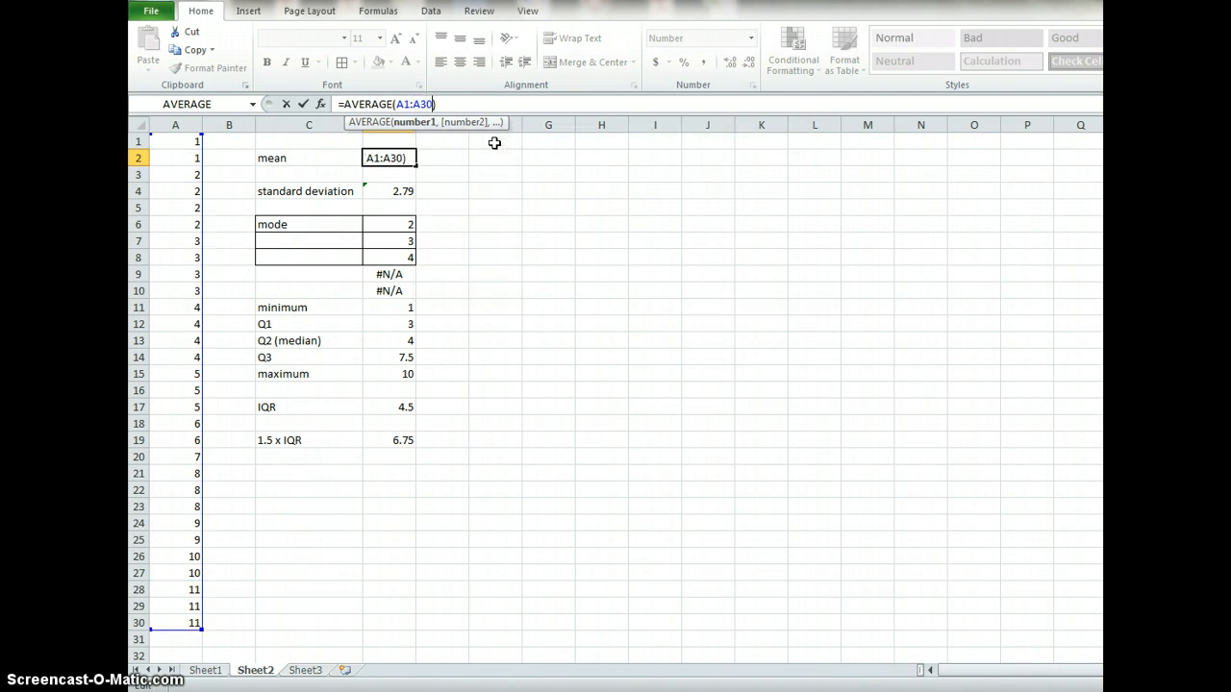
key(Return)
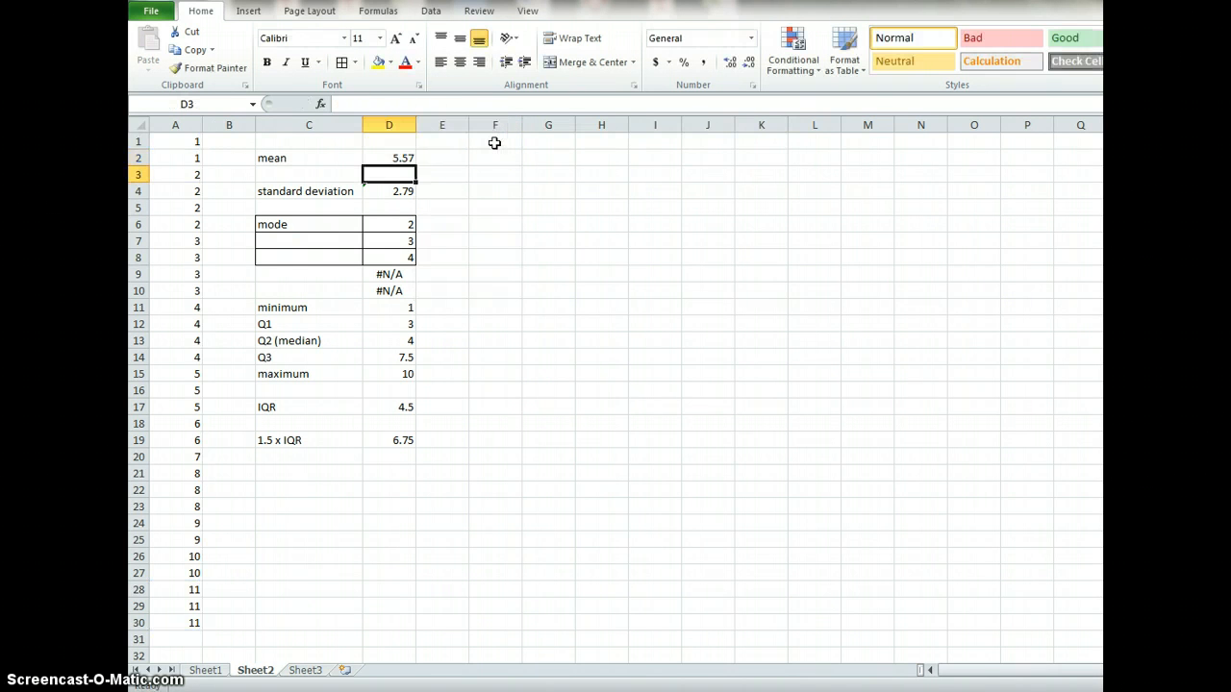
Extend the standard deviation formula in cell D4 to include the added data, making it =STDEV.S(A1:A30).
key(Down)
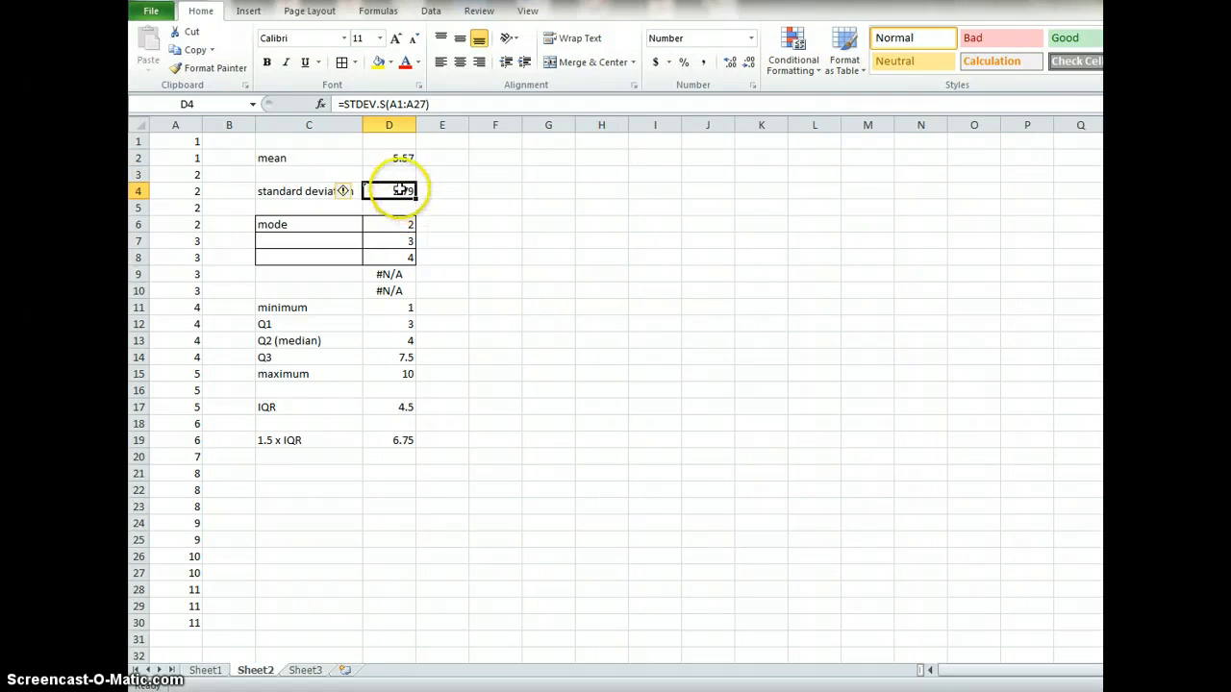
click(407, 103)
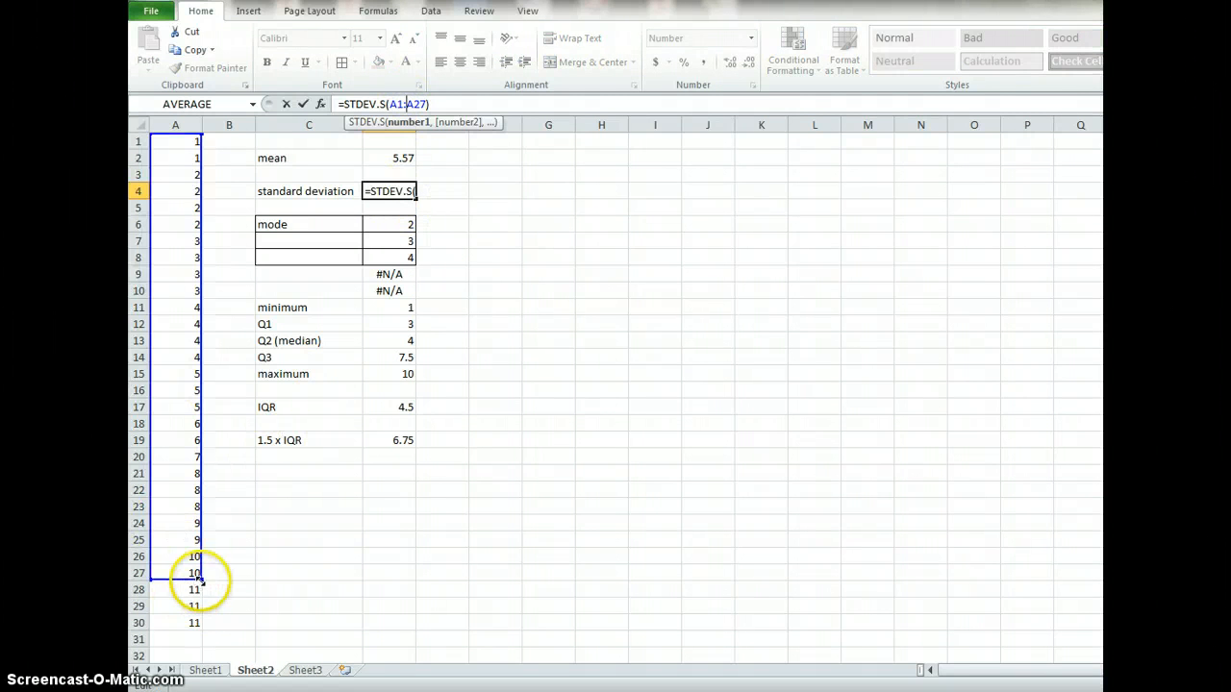
drag(201, 578, 204, 629)
click(296, 606)
key(Return)
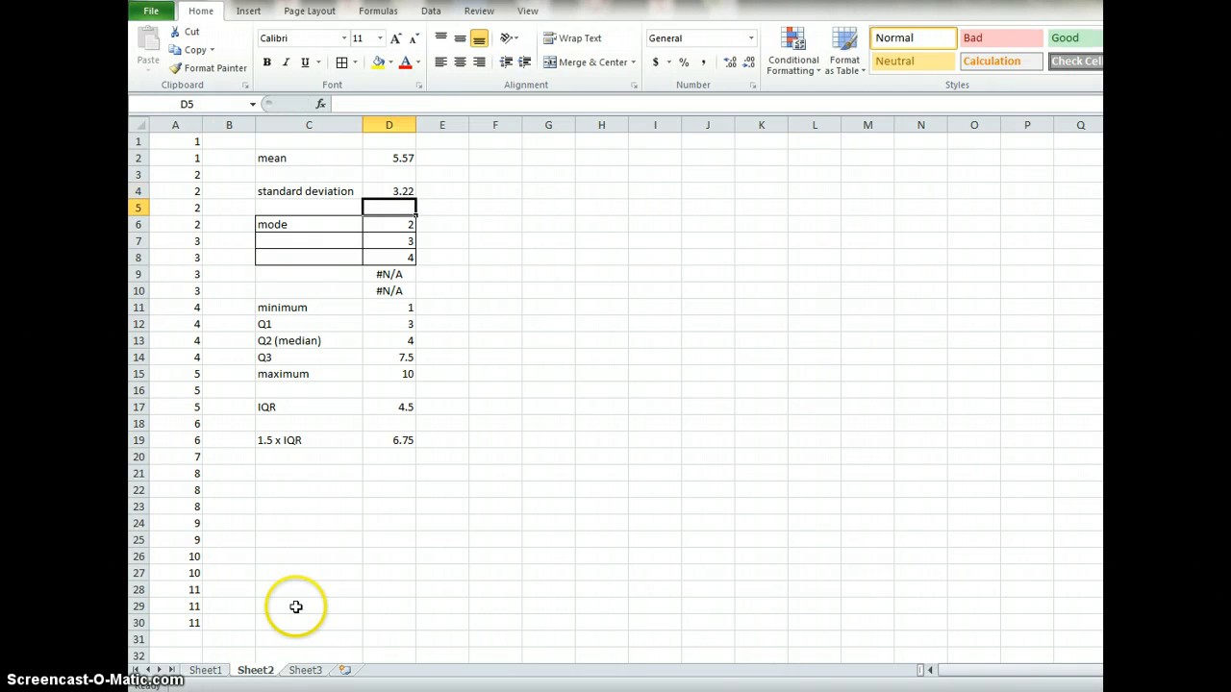
Extend the mode array formula in cells D6:D10 to =MODE.MULT(A1:A30) and re-enter it as an array formula.
click(408, 223)
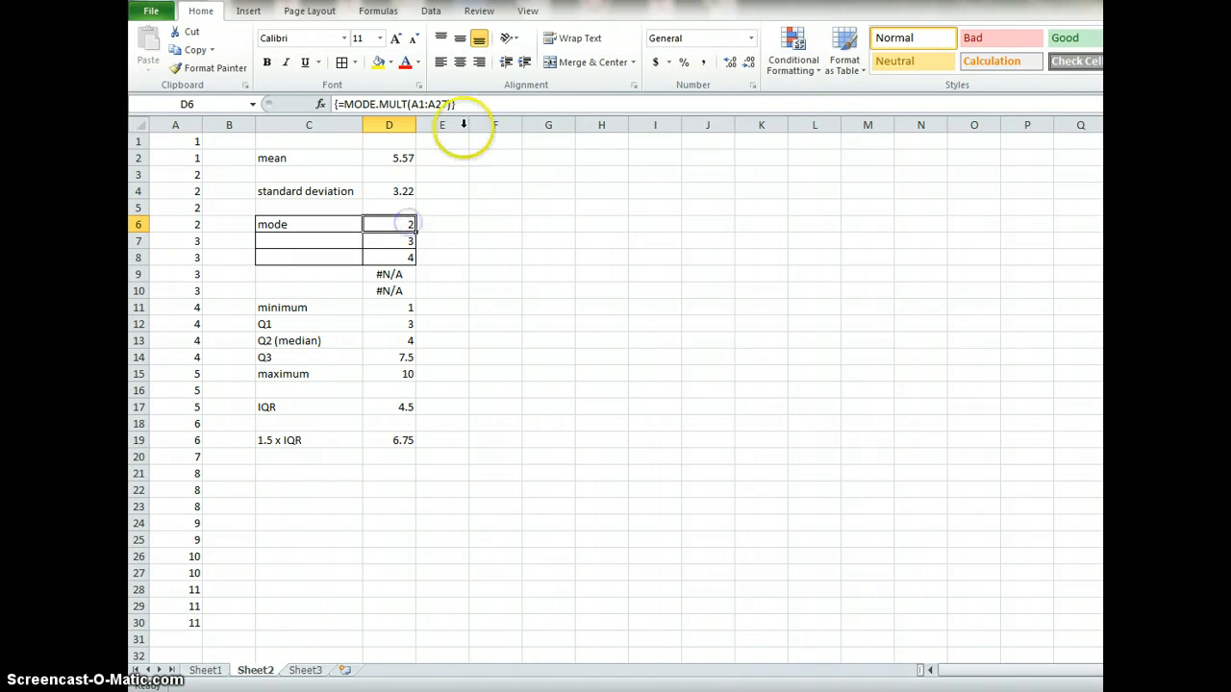
click(481, 223)
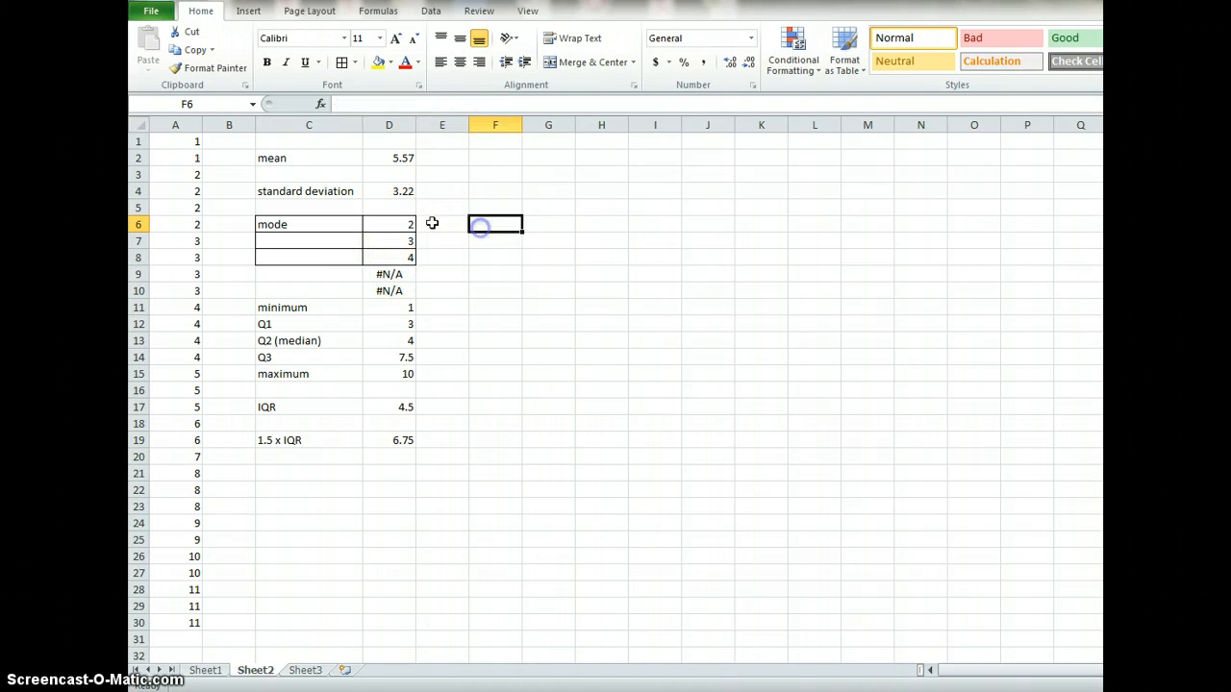
drag(401, 227, 407, 291)
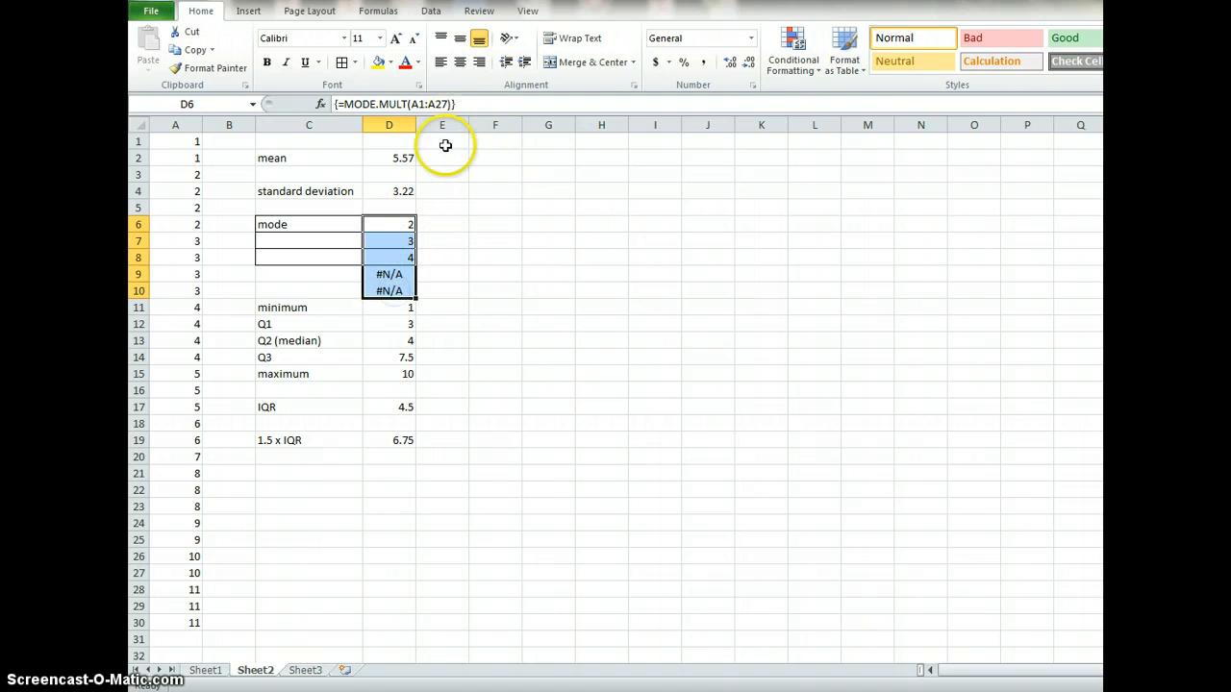
click(394, 224)
click(478, 223)
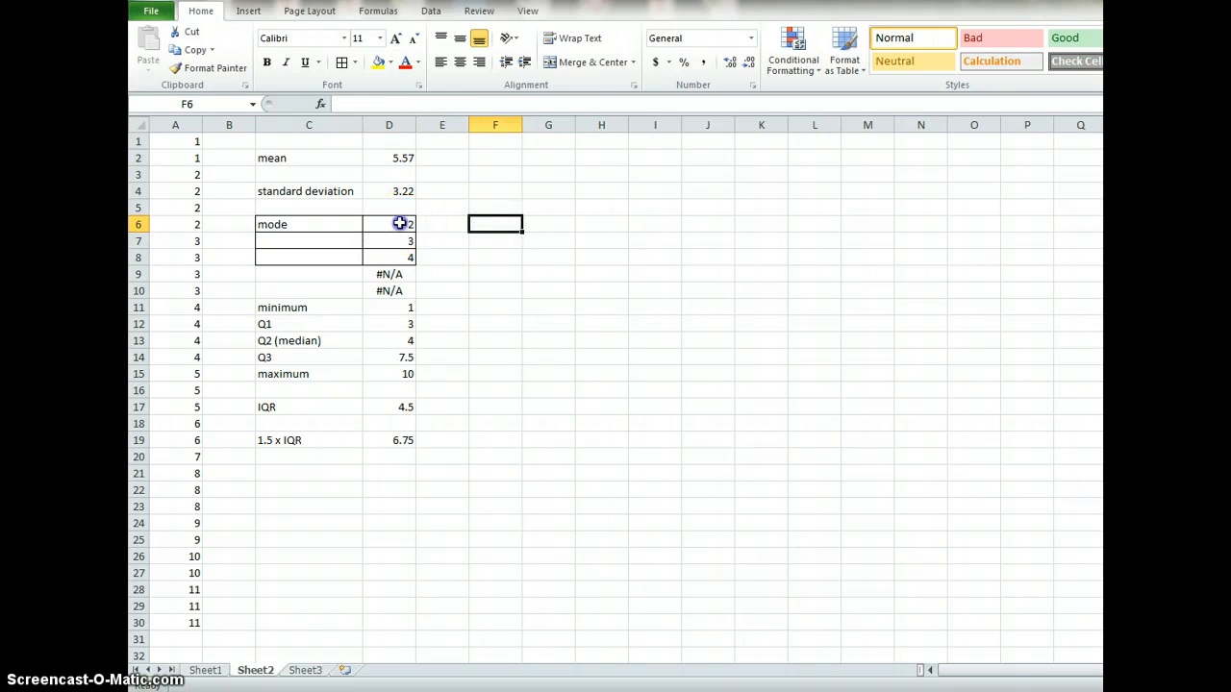
drag(403, 228, 403, 292)
click(450, 104)
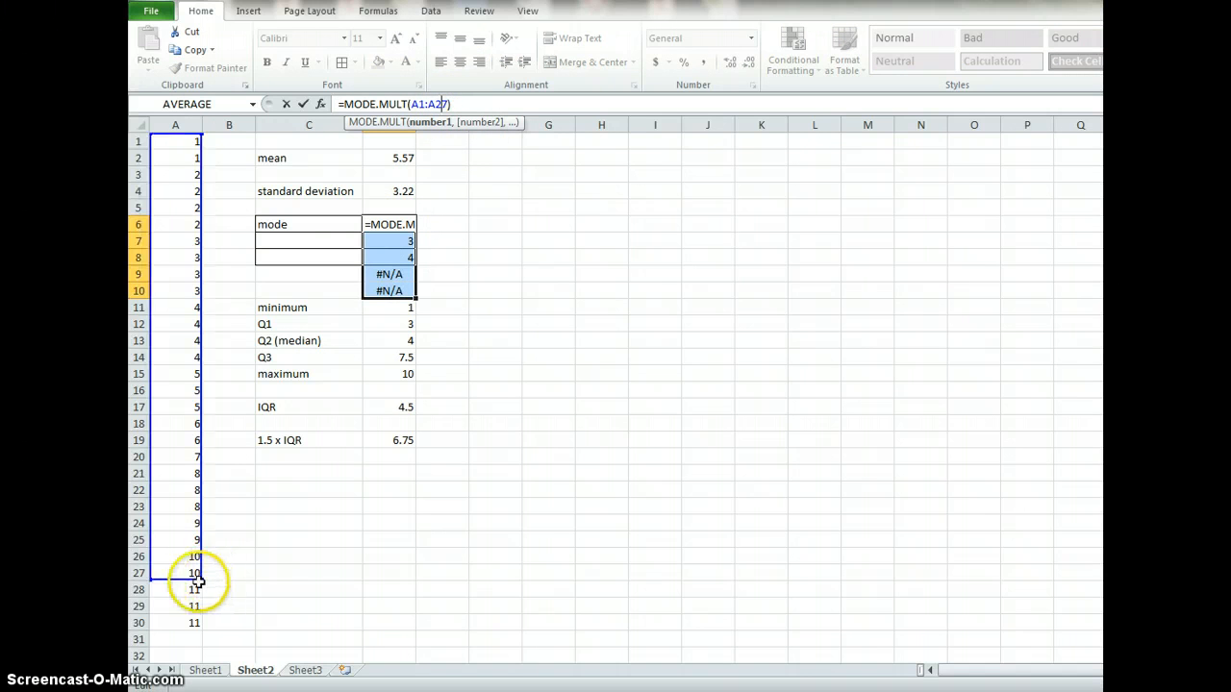
drag(201, 579, 201, 628)
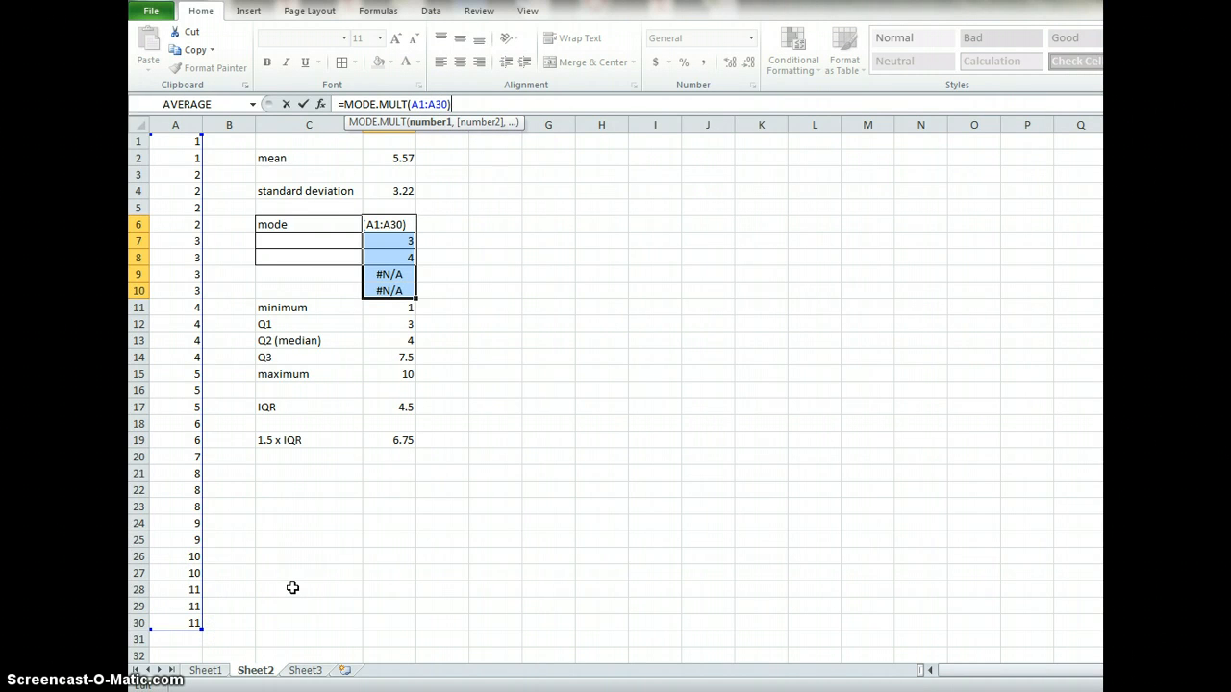
key(Return)
key(Return)
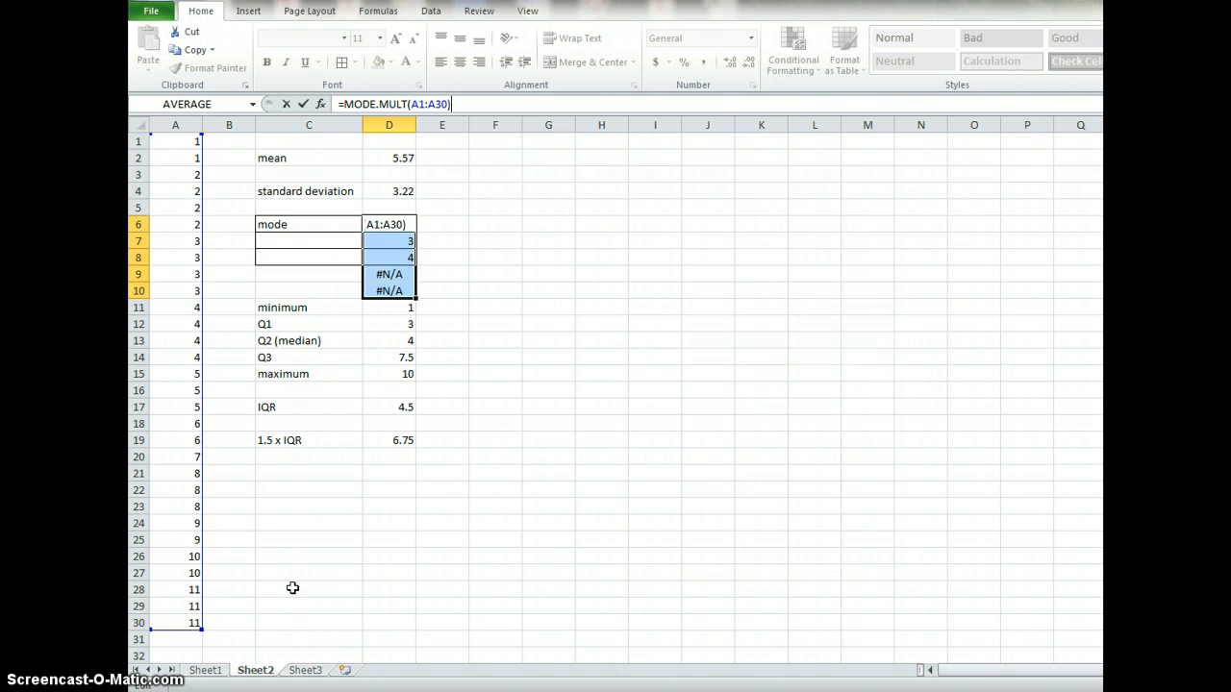
key(ctrl+shift+Return)
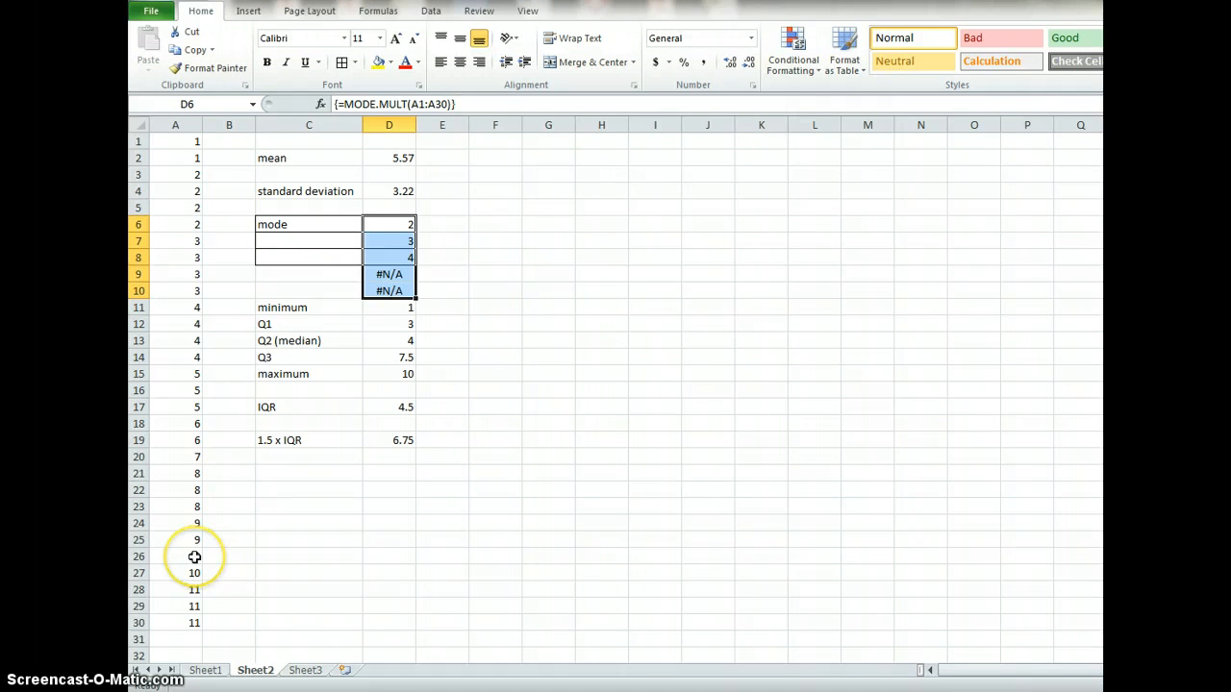
Edit the end row of the data range in the minimum's QUARTILE formula in cell D11.
click(407, 308)
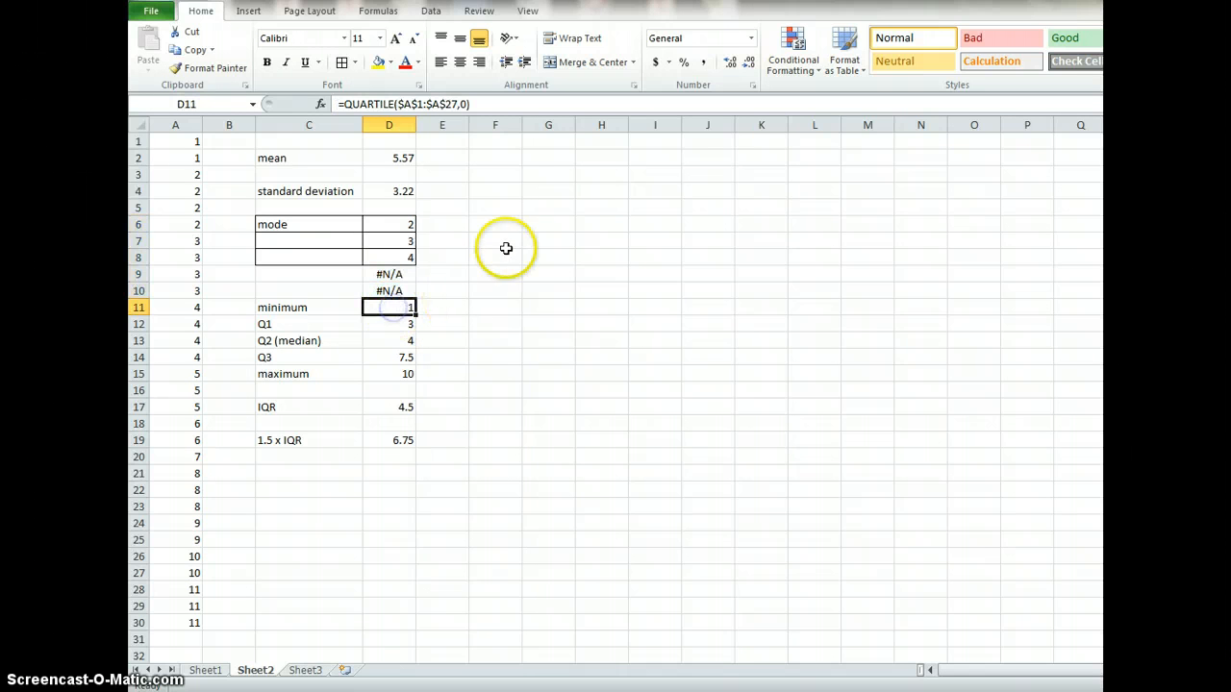
double_click(448, 104)
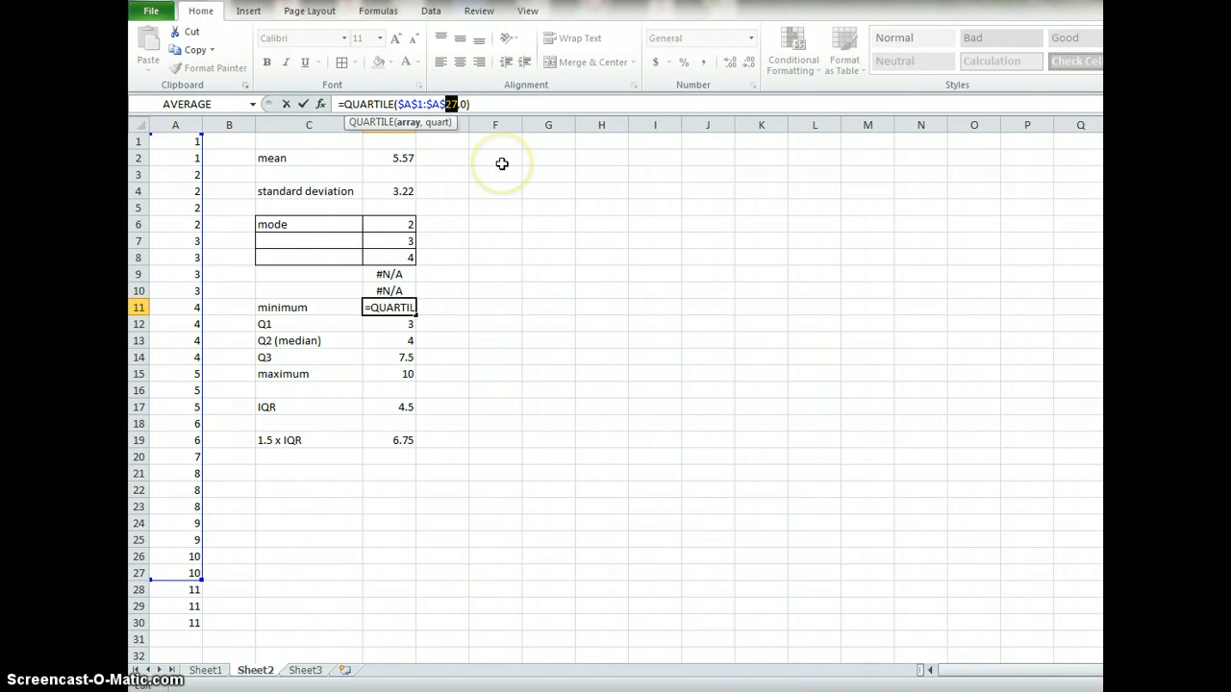
key(Return)
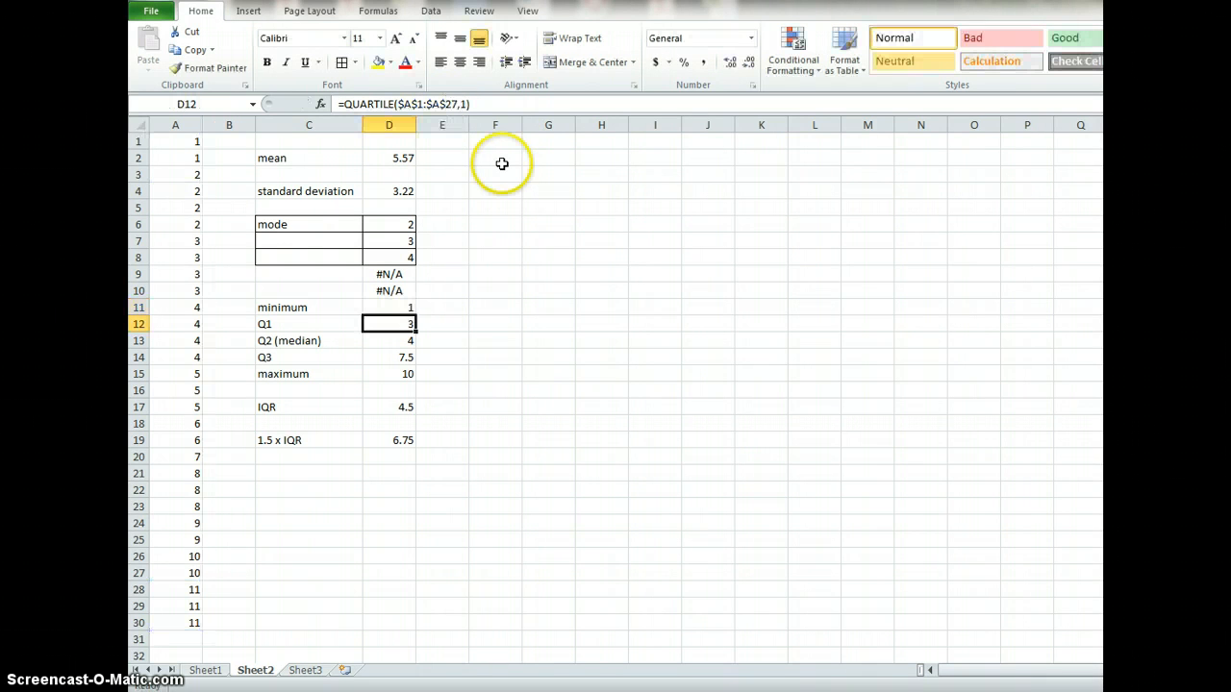
Extend the Q1 formula in cell D12 to include the added data, making it =QUARTILE($A$1:$A$30,1).
double_click(402, 324)
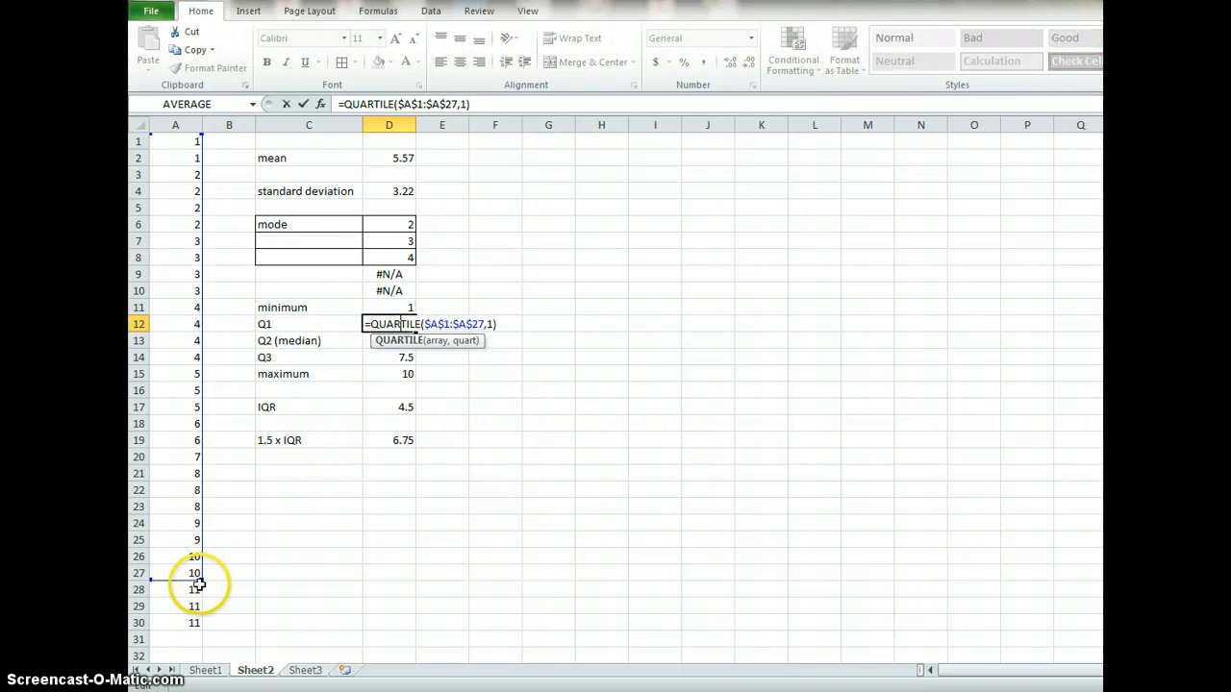
drag(199, 583, 199, 578)
drag(205, 622, 204, 627)
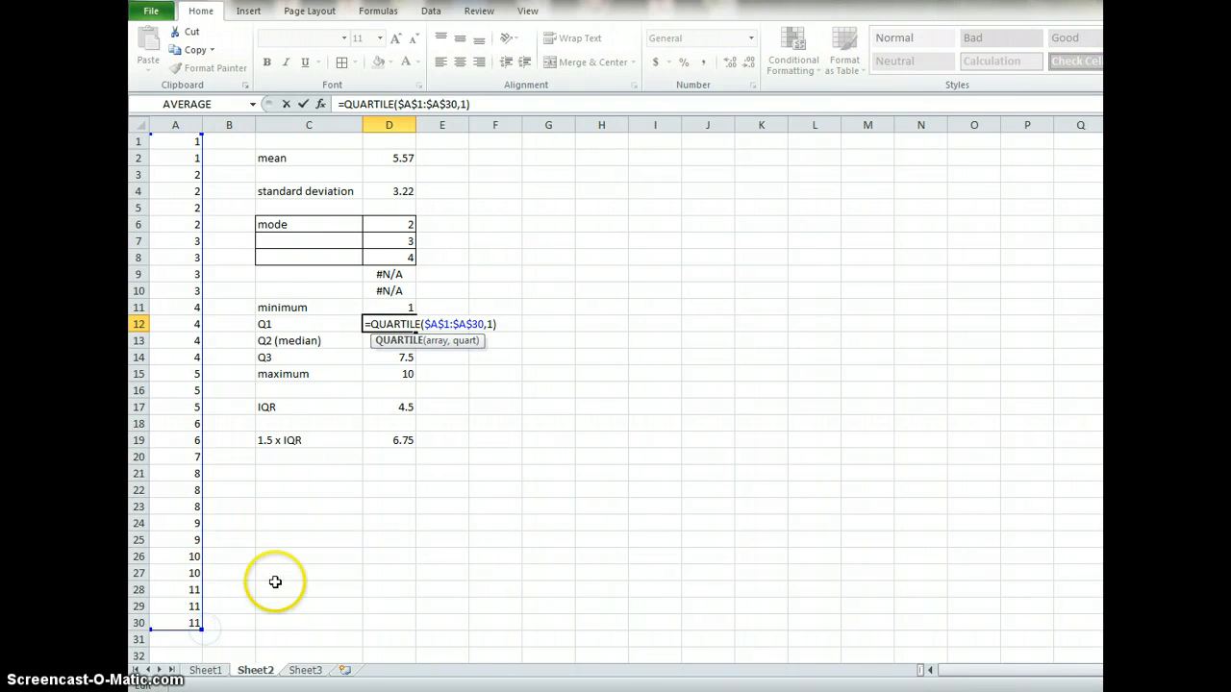
key(Return)
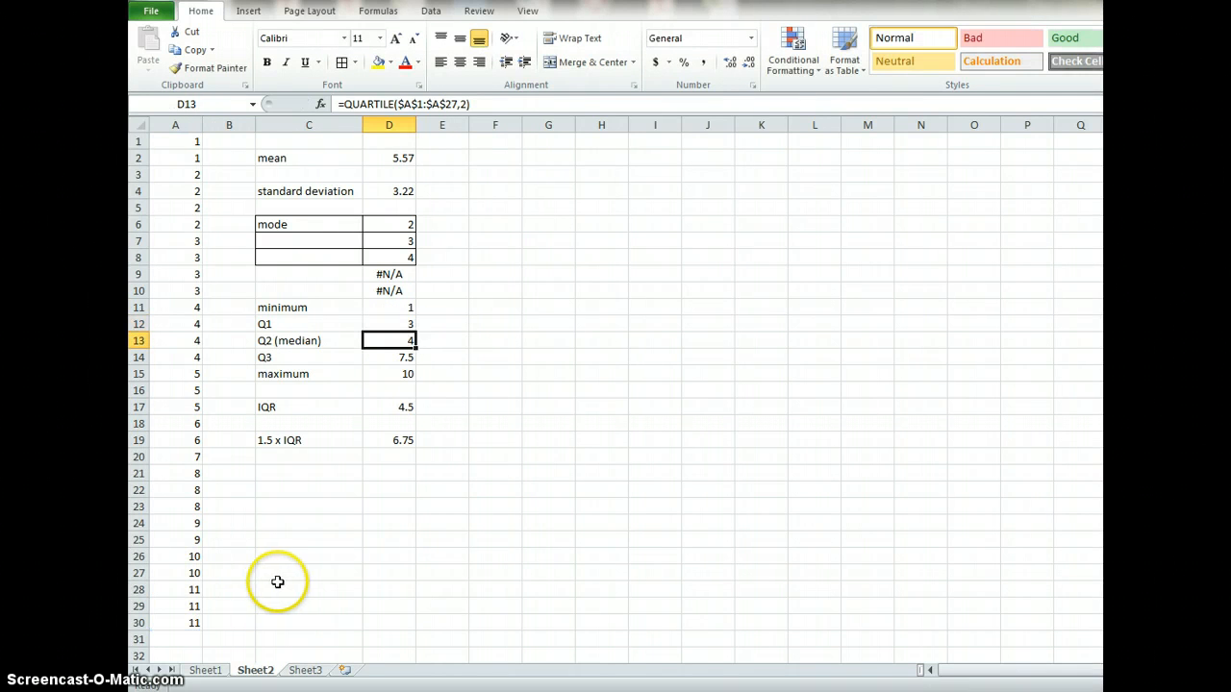
Extend the Q2 (median) formula in cell D13 to include the added data, making it =QUARTILE($A$1:$A$30,2).
double_click(408, 341)
click(473, 341)
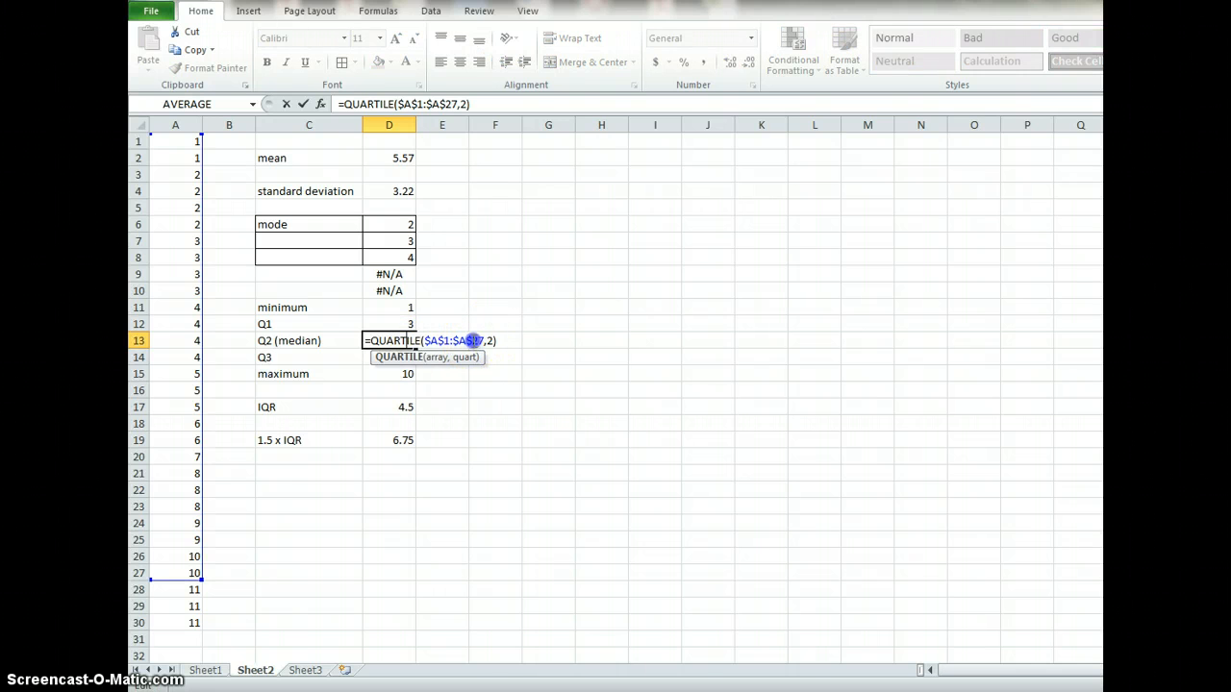
text(30)
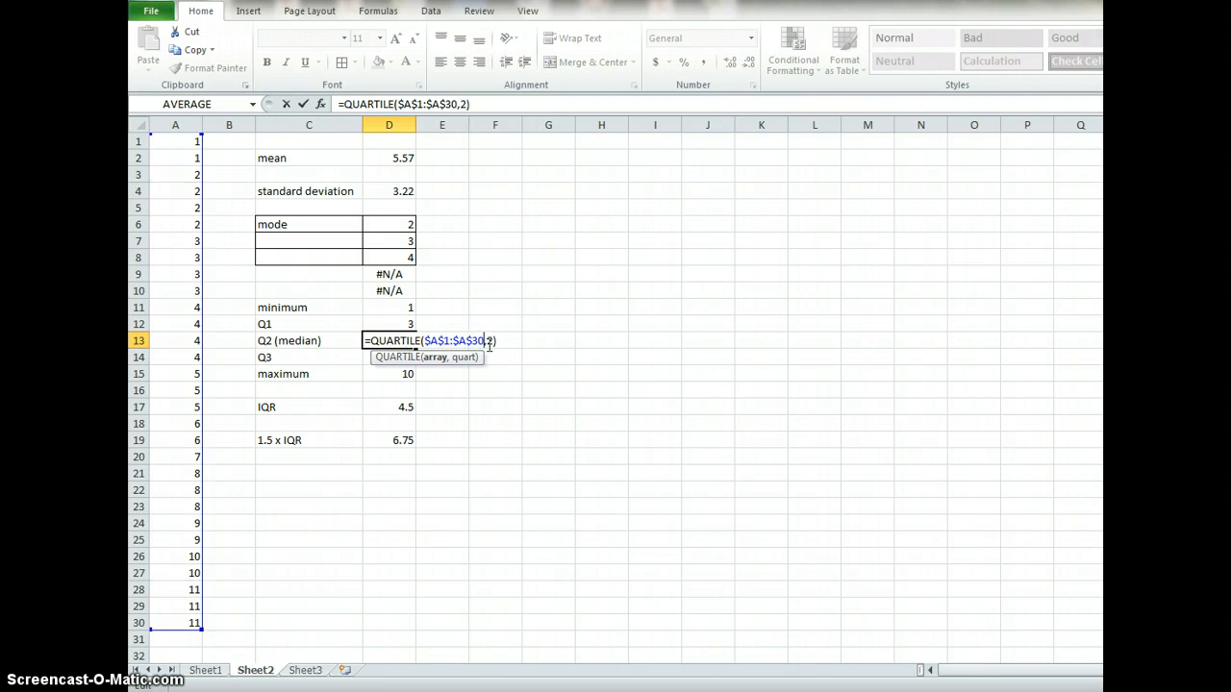